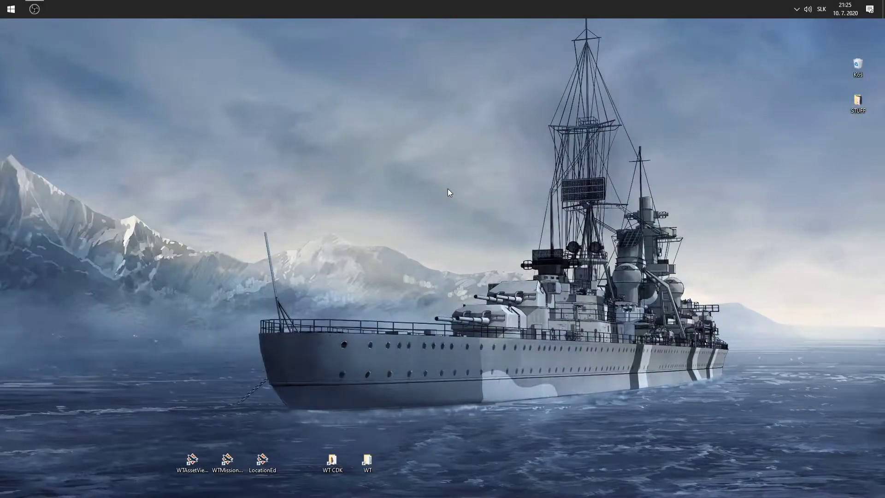
Step: Launch WTAssetViewer from the desktop and expand the #gameRes folder in the assets tree
click(189, 458)
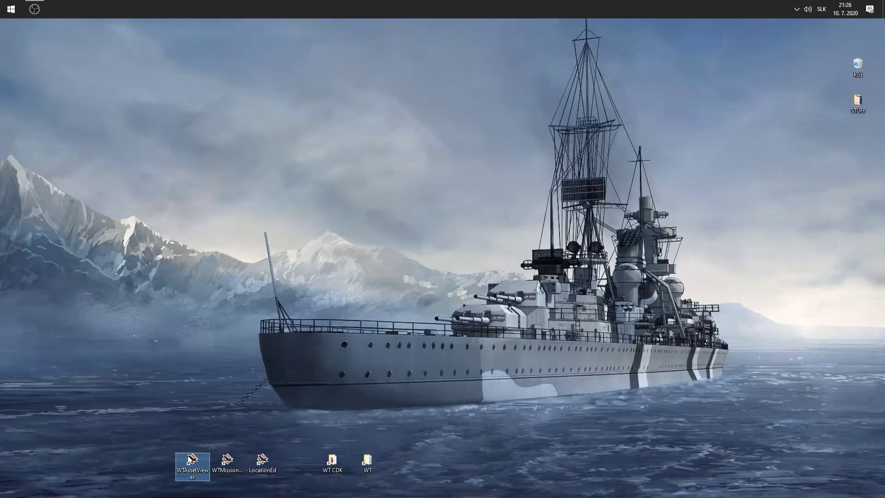
double_click(189, 458)
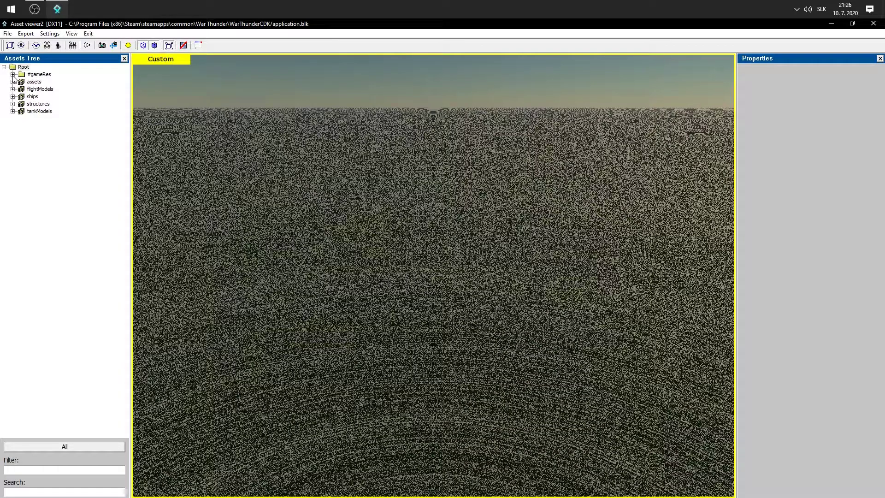
click(13, 74)
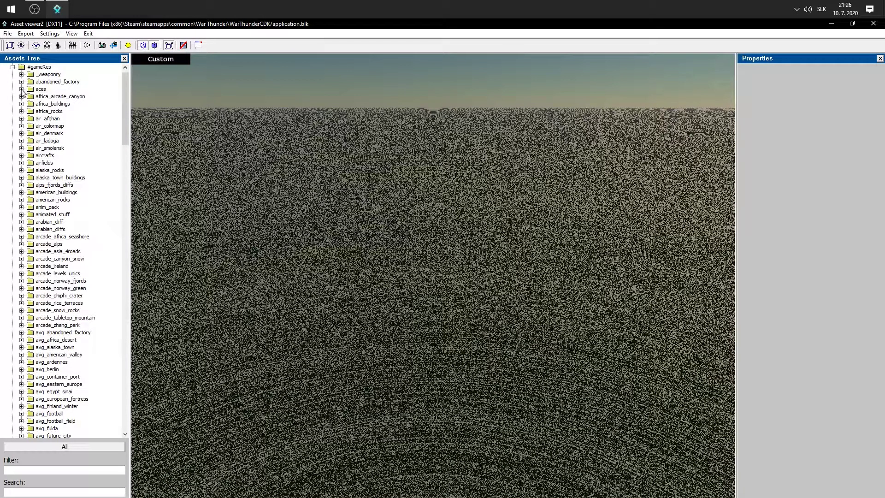
scroll(30, 89, up, 1)
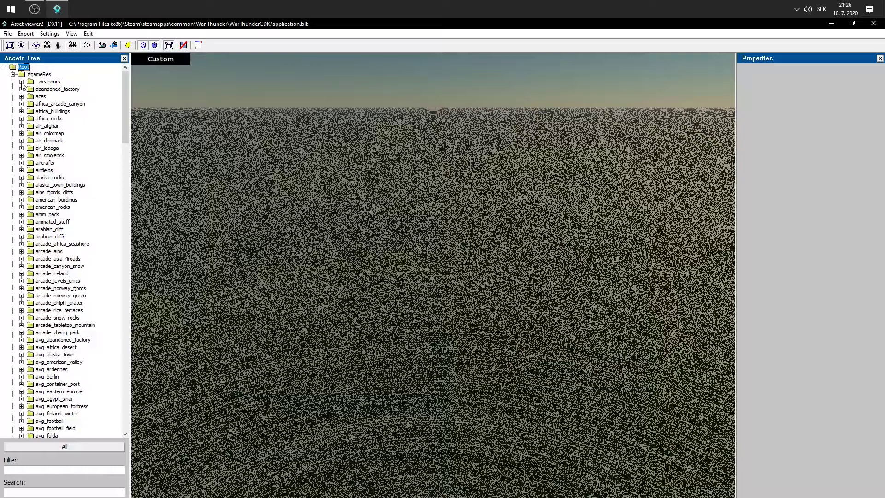
Step: Preview the ufo_bomb model and the ufo_rocket model from the _weaponry folder
click(21, 82)
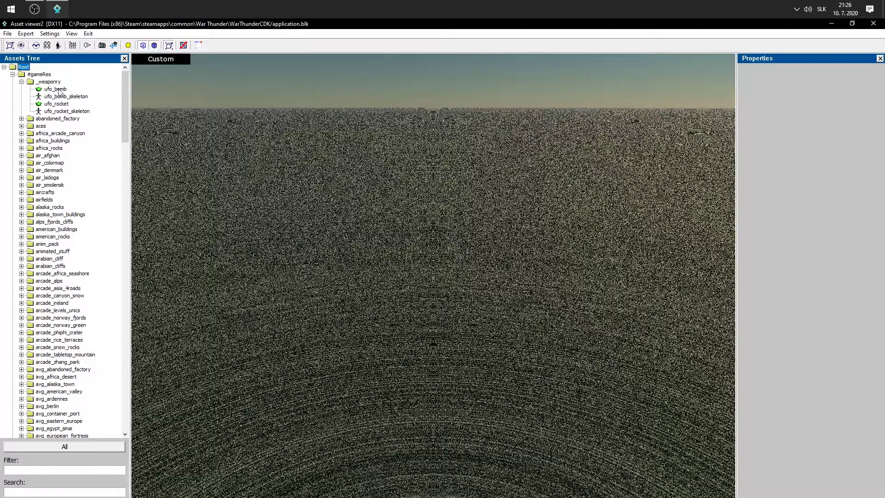
click(56, 88)
alt+middle_drag(503, 256, 534, 135)
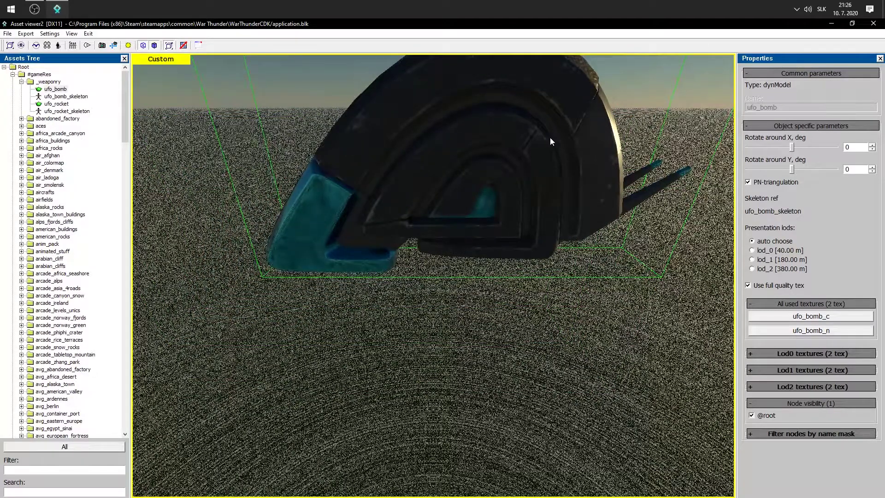
middle_drag(386, 165, 359, 201)
click(60, 104)
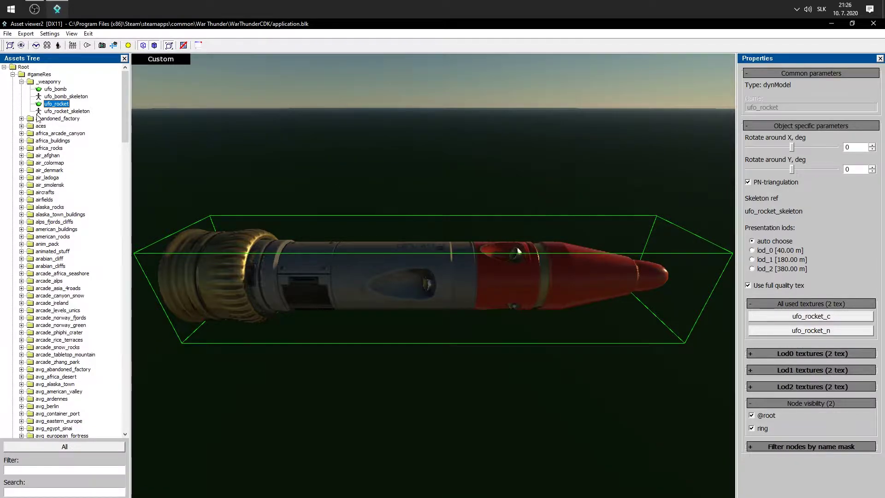
Step: Look through the aces folder, select the 120_203mm_water_smoke_hit_composite_fx effect and collapse the folder again
double_click(30, 126)
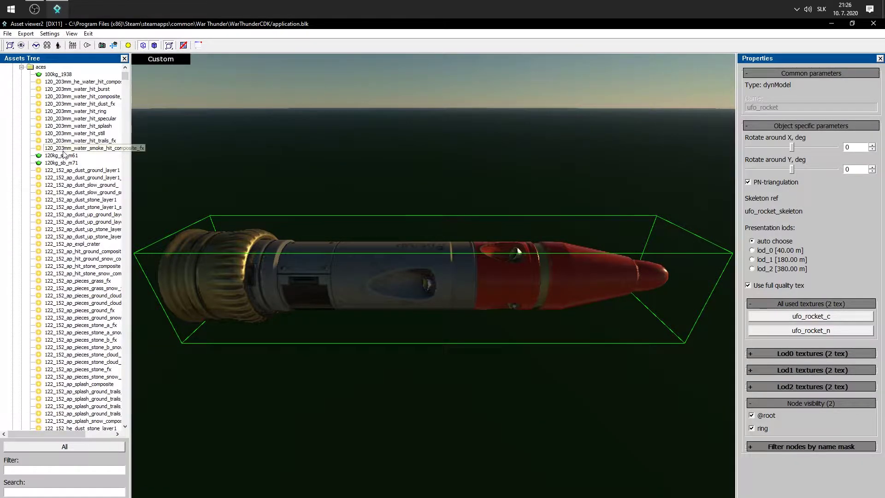
click(69, 149)
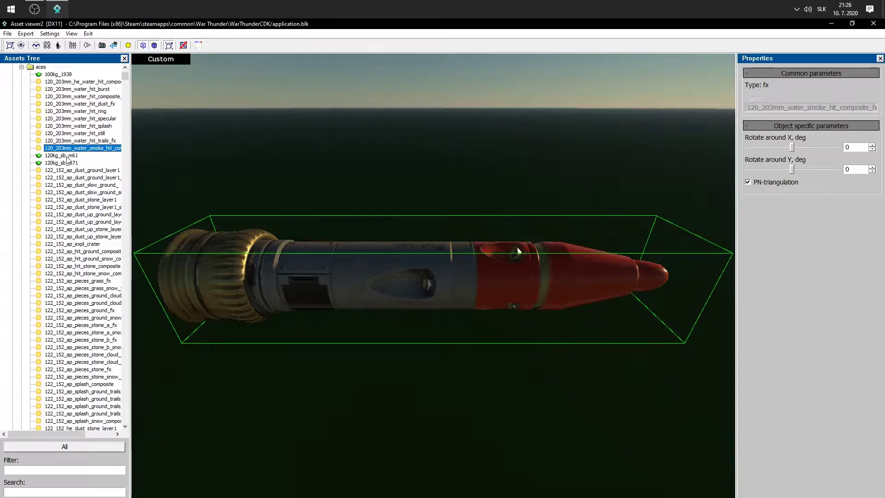
scroll(67, 160, up, 3)
click(22, 126)
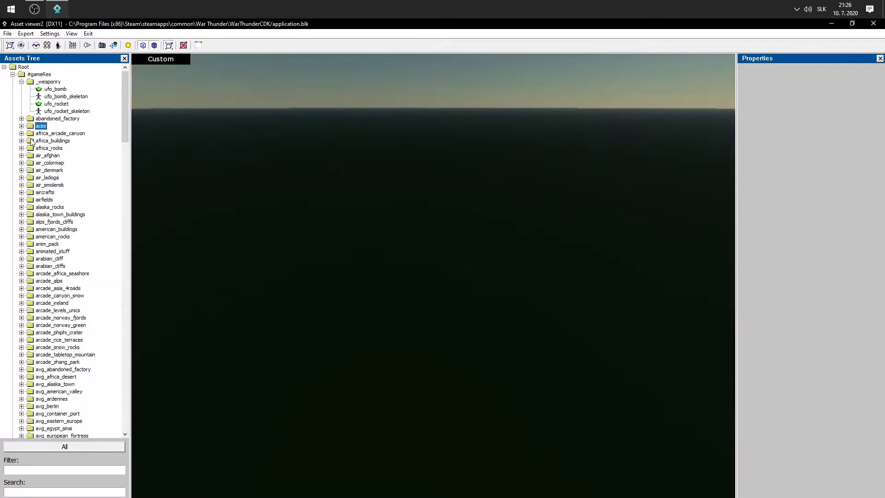
Step: Preview the africa_sinai_big_rock_b model from the africa_rocks folder and collapse that folder
click(21, 148)
click(68, 127)
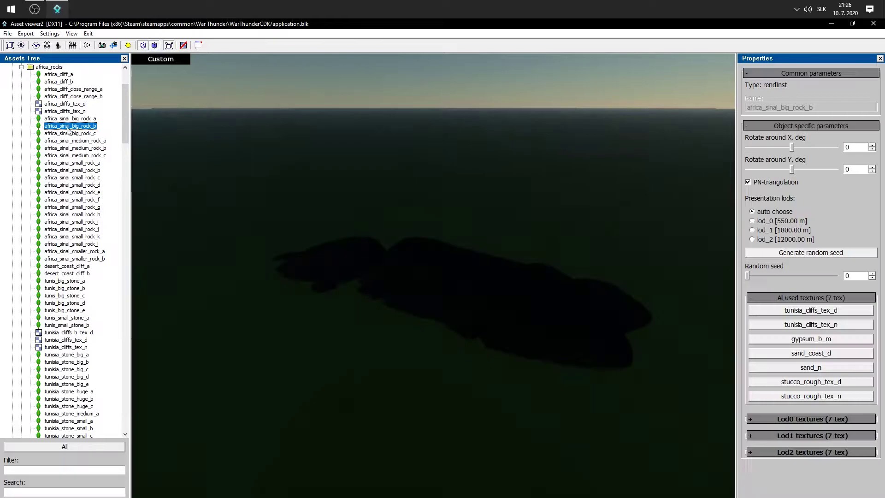
scroll(28, 112, up, 2)
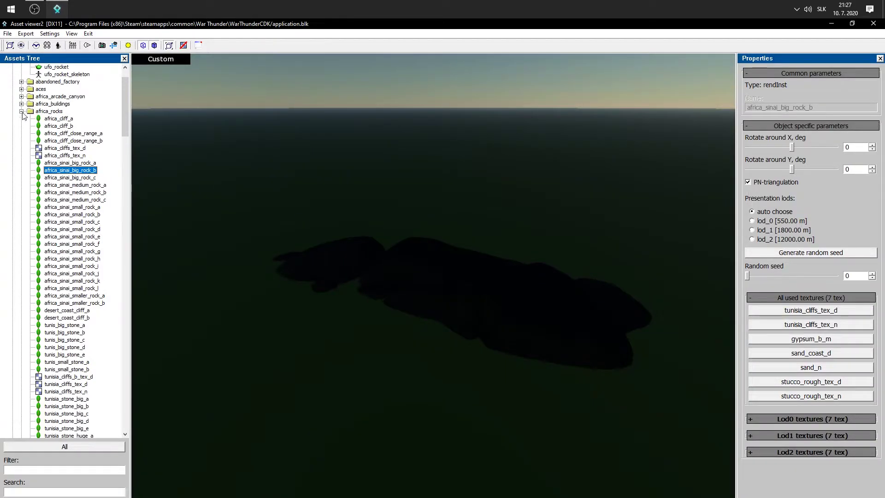
click(21, 111)
Step: Expand the aircrafts folder, preview the cr_32_cockpit model from its cr_32 subfolder and collapse that subfolder
click(21, 156)
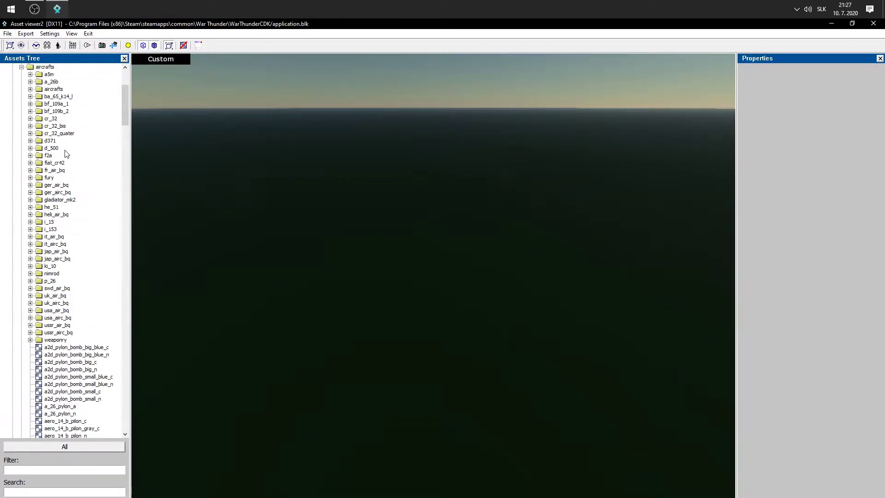
click(30, 118)
click(52, 126)
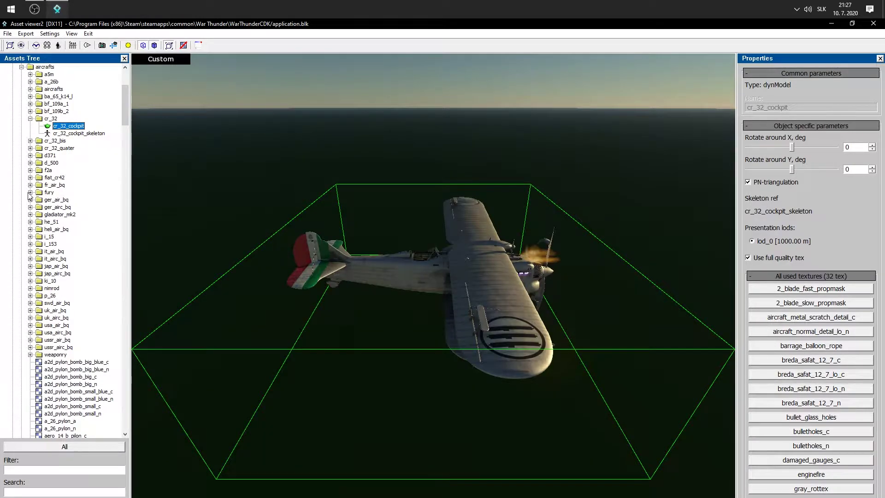
click(30, 119)
Step: Expand the weaponry subfolder inside the aircrafts folder to browse its assets
scroll(54, 200, down, 3)
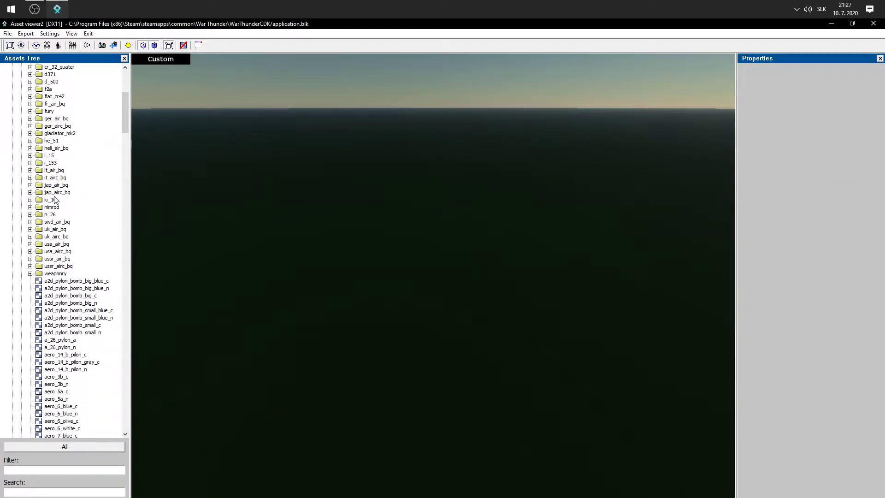
scroll(55, 199, down, 3)
click(30, 199)
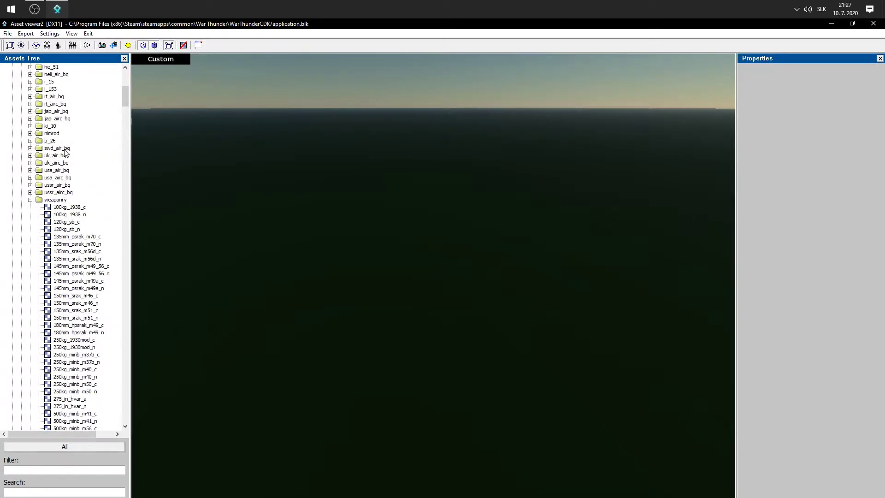
Step: Return to the _weaponry folder and display ufo_bomb, followed by ufo_rocket
scroll(46, 189, up, 12)
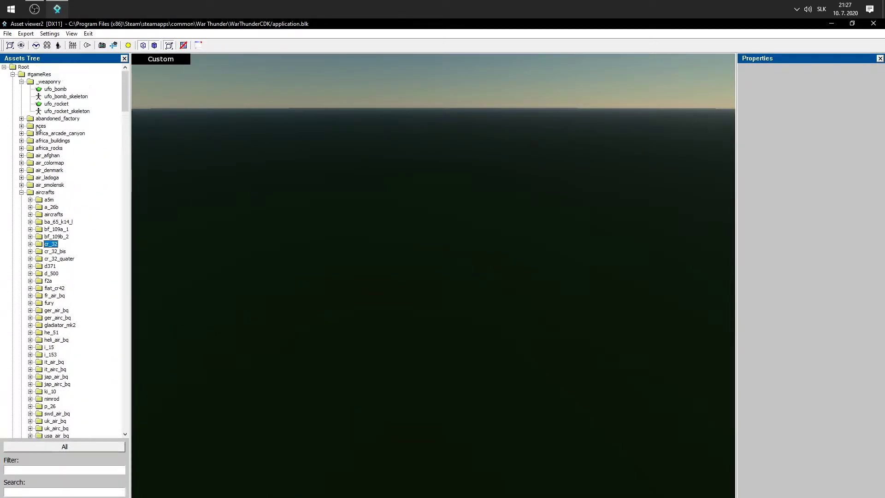
click(55, 89)
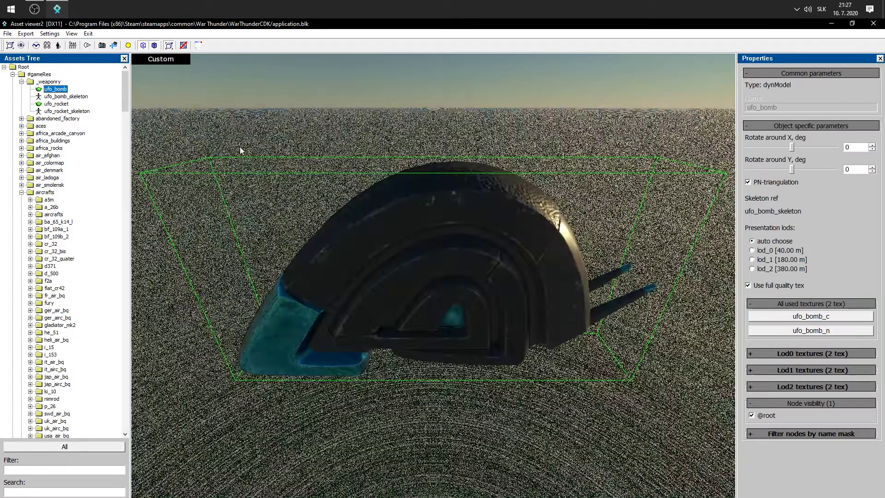
click(57, 105)
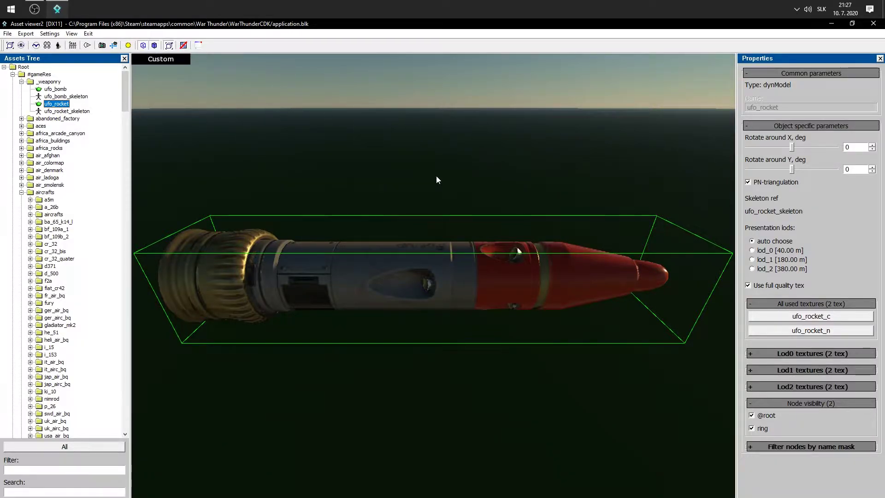
Step: Fly the camera around the ufo_rocket model to view it from different sides and distances
click(395, 141)
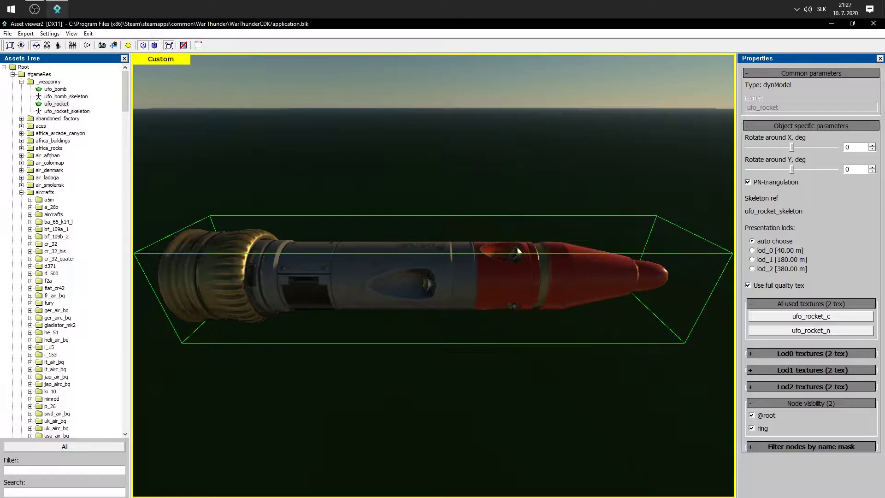
middle_drag(517, 248, 510, 328)
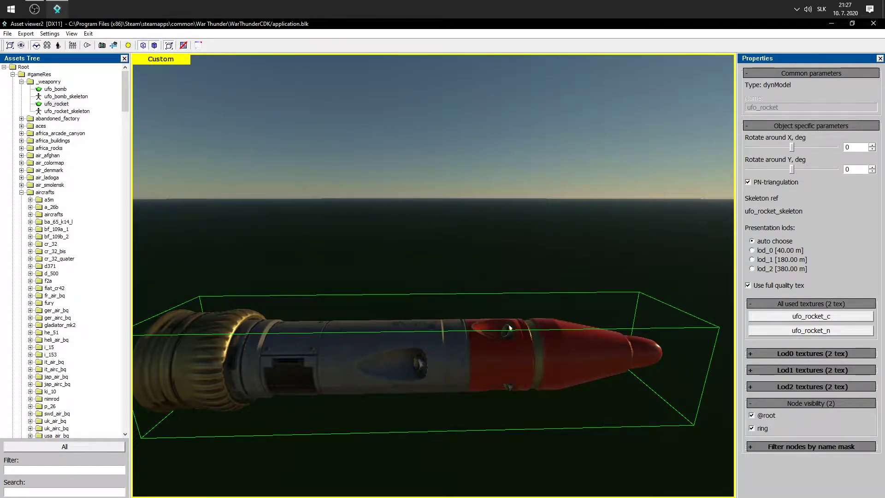
key(s)
key(d)
key(a)
key(w)
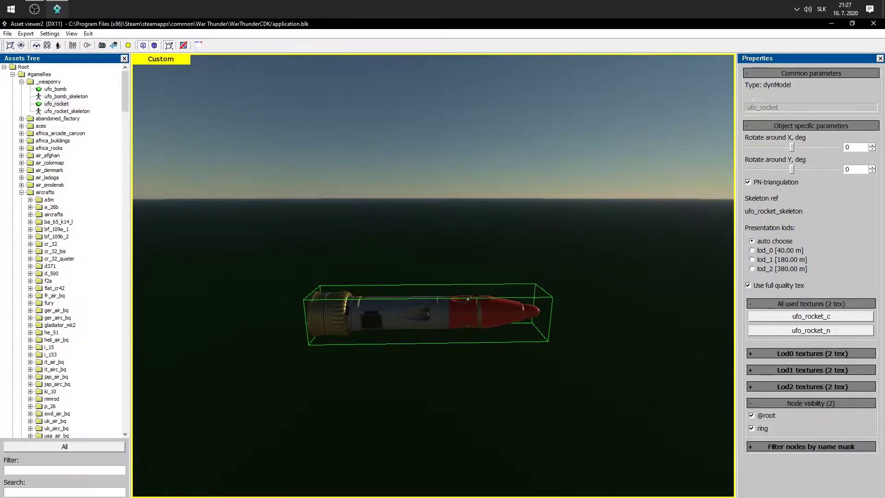
scroll(511, 329, down, 3)
scroll(510, 328, up, 3)
scroll(511, 328, up, 5)
key(s)
key(a)
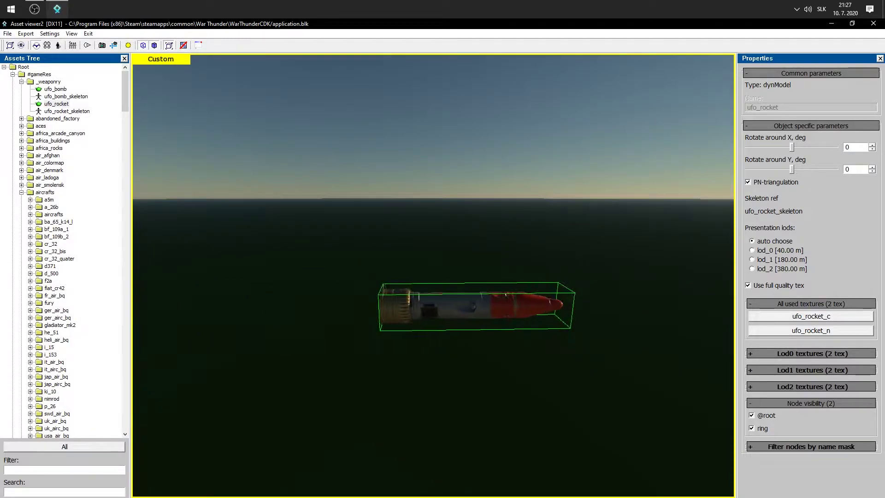
scroll(510, 329, up, 5)
key(s)
key(a)
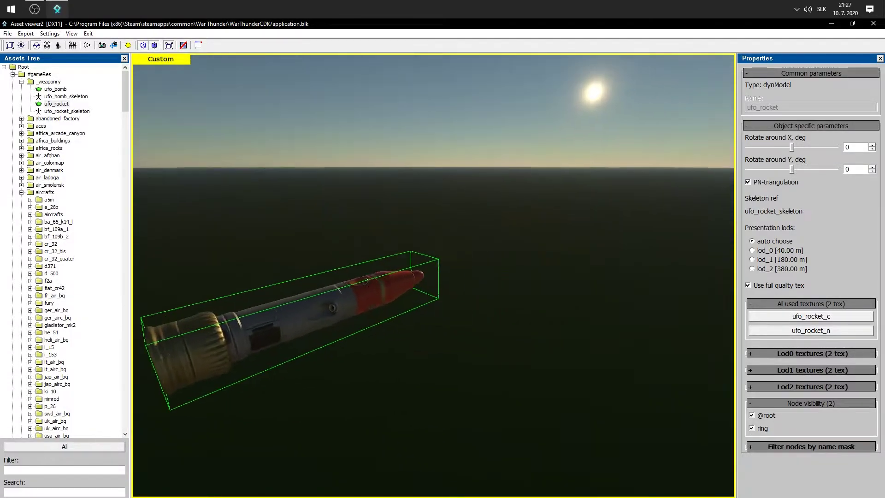
key(w)
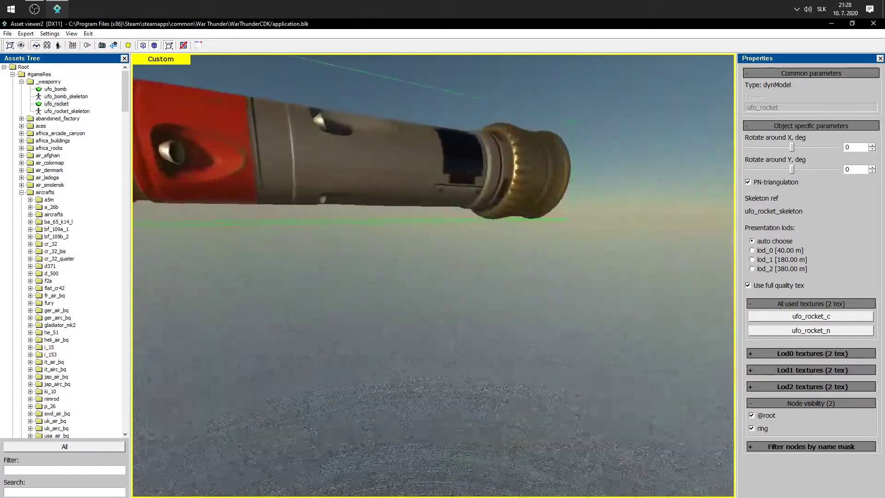
key(s)
key(a)
key(a)
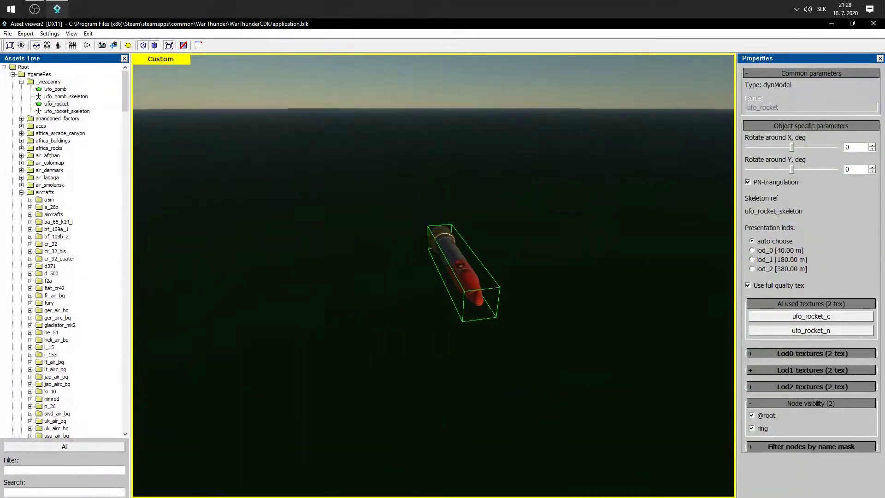
key(w)
key(s)
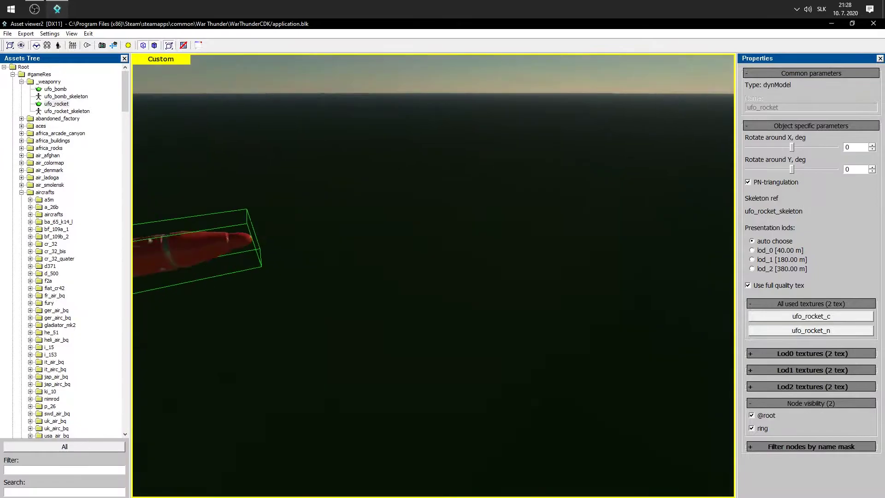
Step: Stop flying the camera, then pan and zoom the view to examine the rocket up close
key(space)
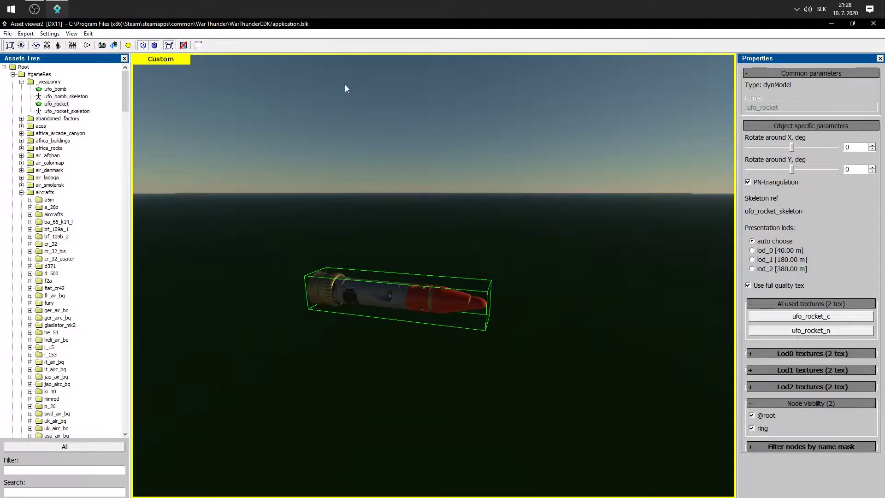
mouse_move(420, 229)
middle_down()
mouse_move(434, 236)
mouse_move(427, 238)
middle_up()
key(space)
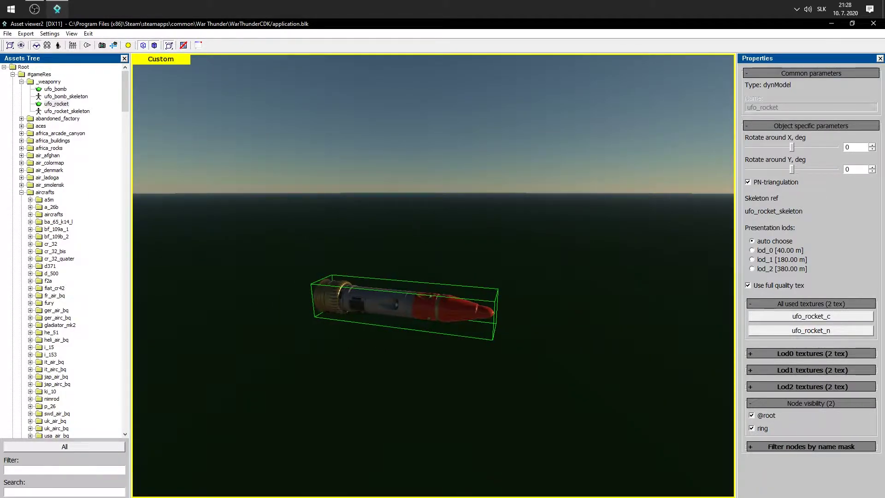
key(space)
middle_drag(419, 227, 454, 227)
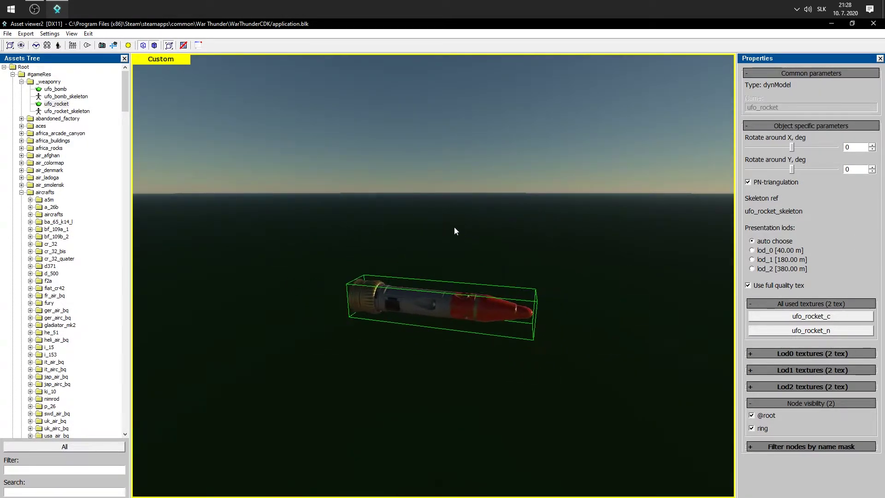
scroll(455, 227, up, 8)
middle_drag(452, 264, 423, 245)
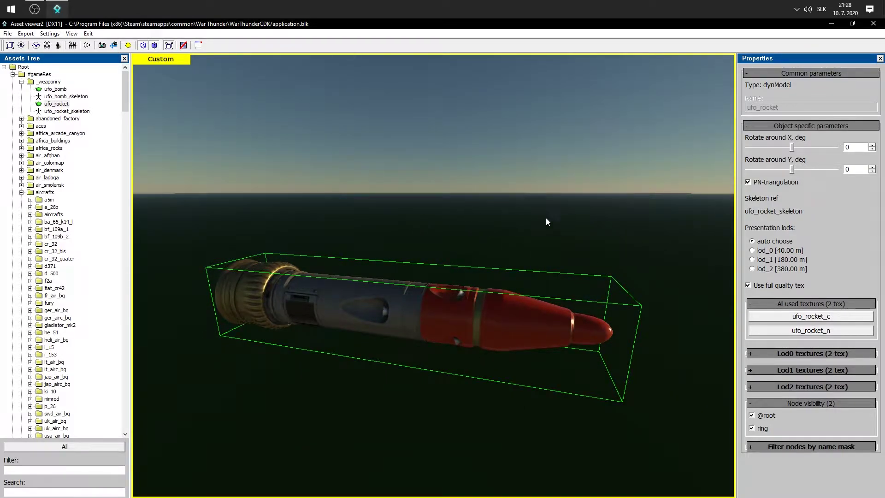
Step: Set the rocket's rotation to 10 degrees around X and 20 around Y, and readjust it to -25 and -19
drag(792, 146, 796, 169)
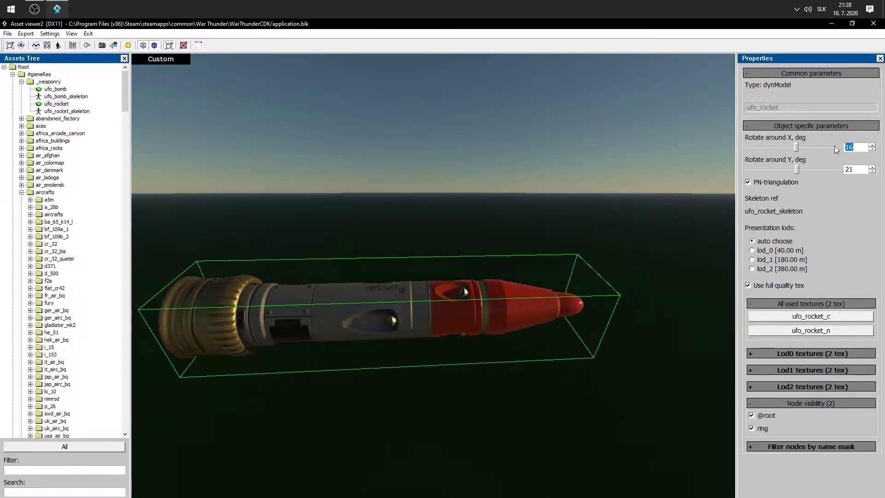
text(10)
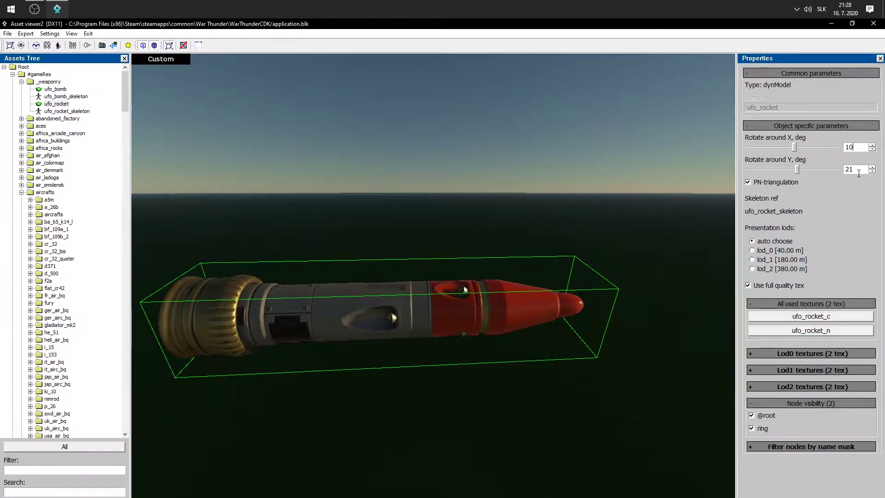
key(Tab)
text(20)
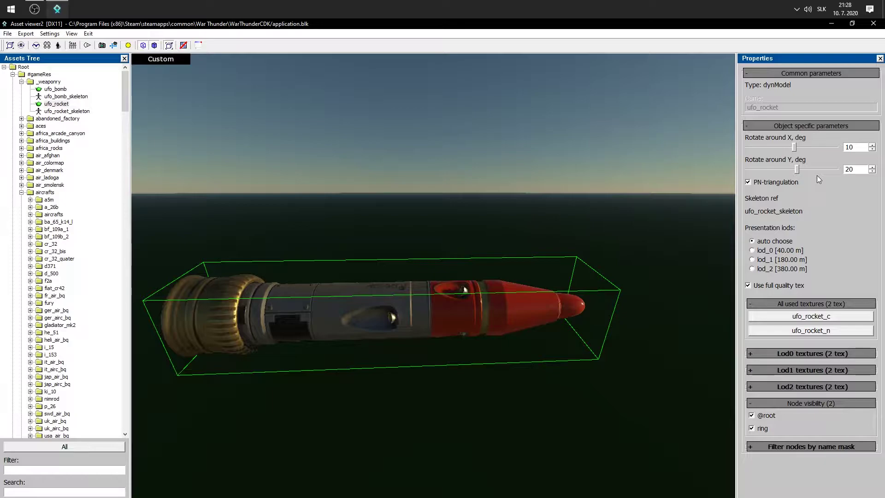
mouse_move(797, 171)
mouse_down()
mouse_move(814, 174)
mouse_move(791, 171)
mouse_move(786, 151)
mouse_move(766, 149)
mouse_move(787, 151)
mouse_move(801, 172)
mouse_move(788, 171)
mouse_up()
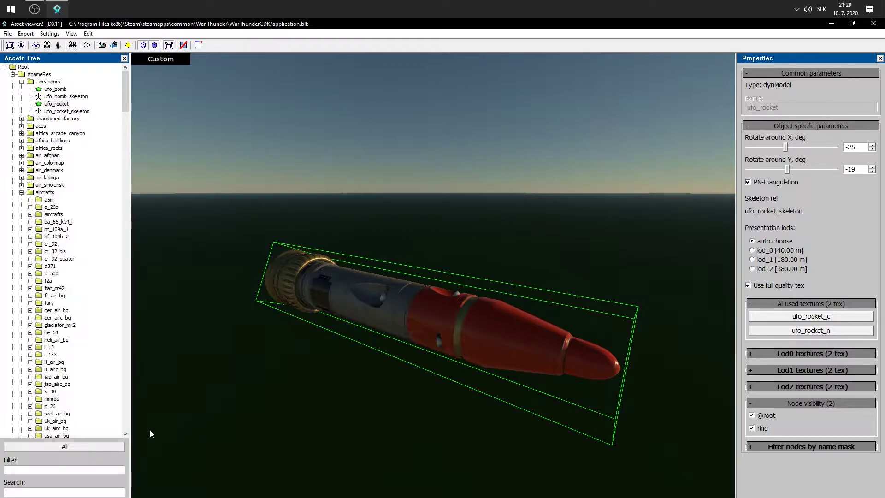
click(79, 446)
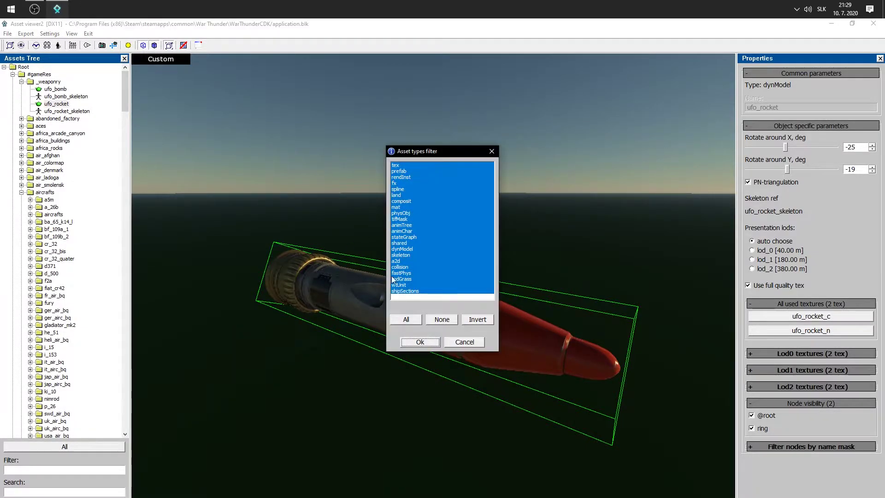
click(407, 172)
click(404, 285)
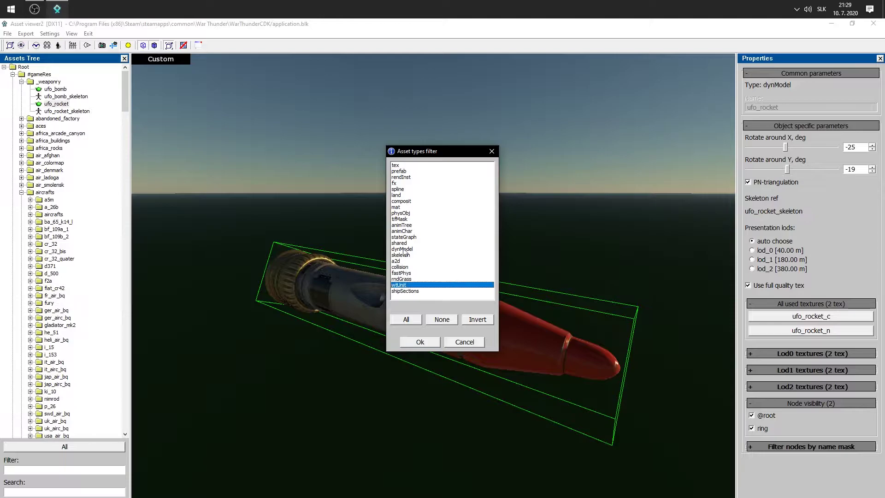
click(408, 167)
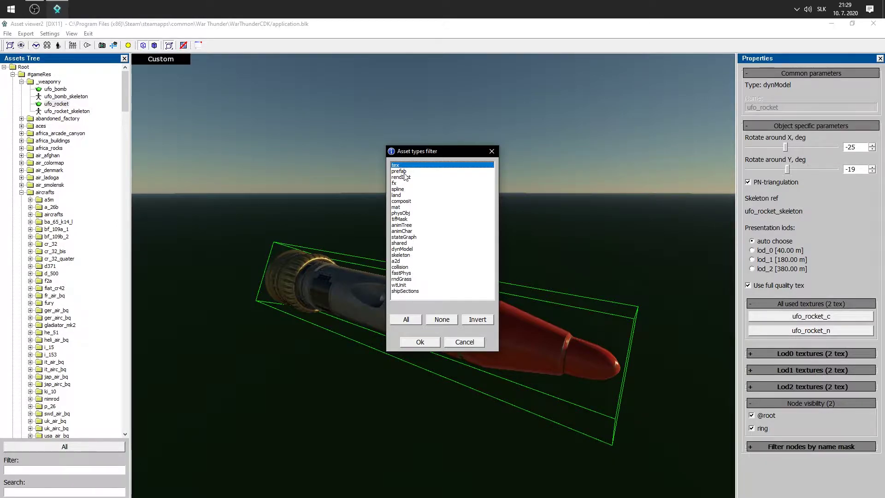
click(409, 226)
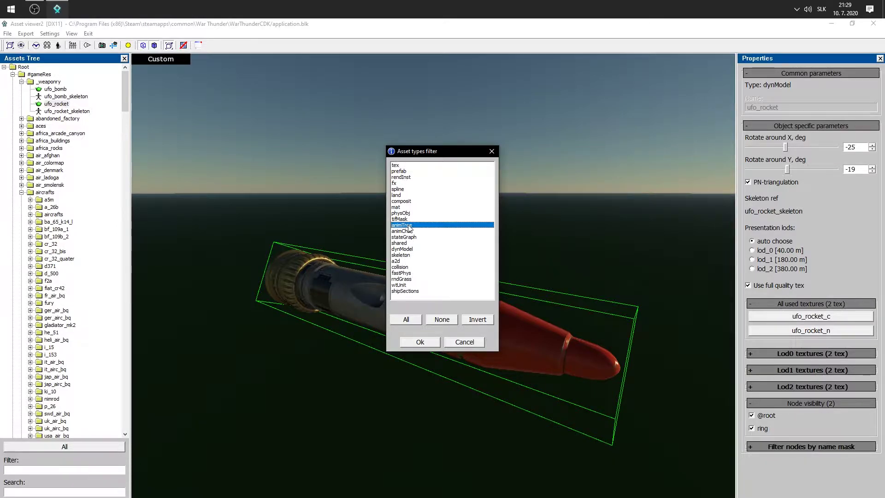
click(405, 202)
click(403, 195)
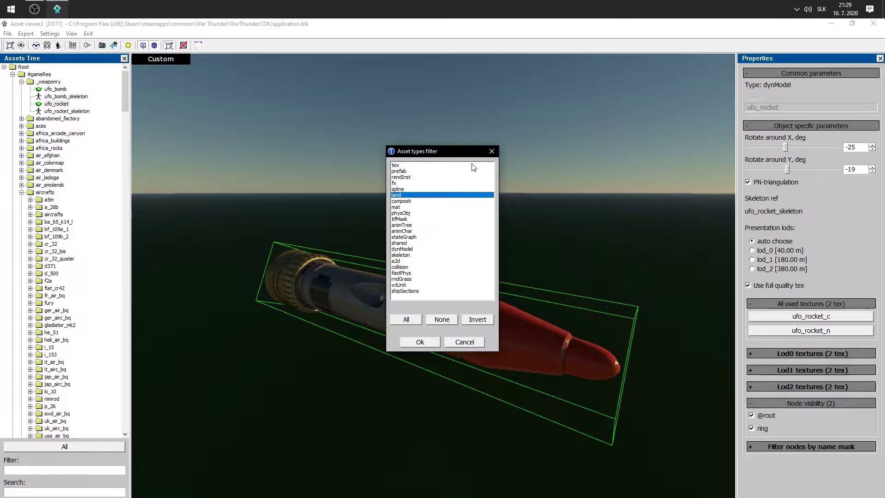
click(492, 151)
Step: Filter the assets tree by asset type so that it lists only tex assets
click(64, 447)
click(402, 225)
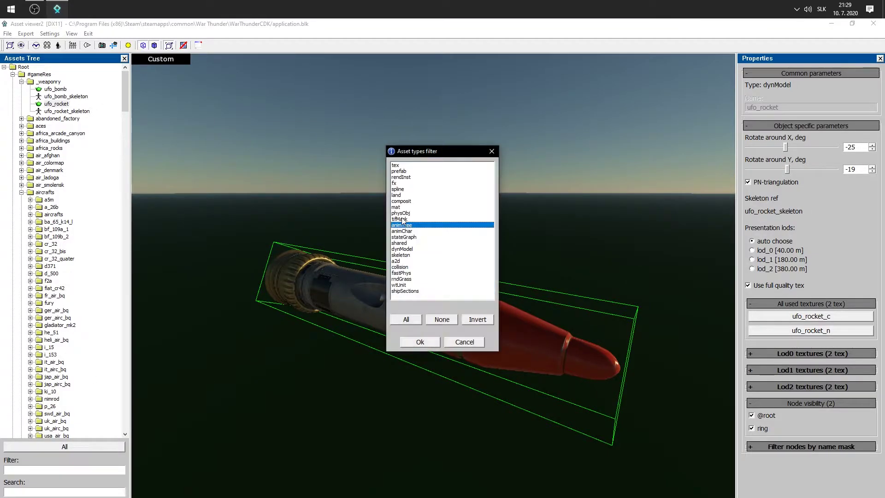
click(404, 166)
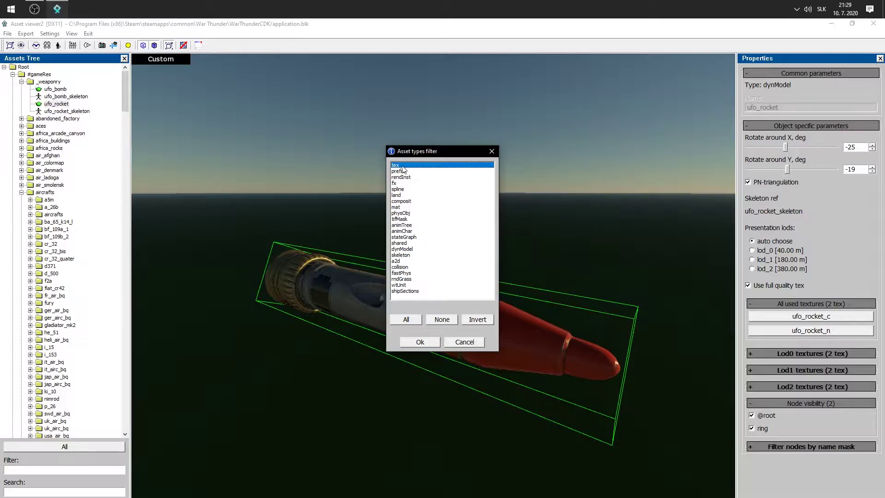
click(422, 343)
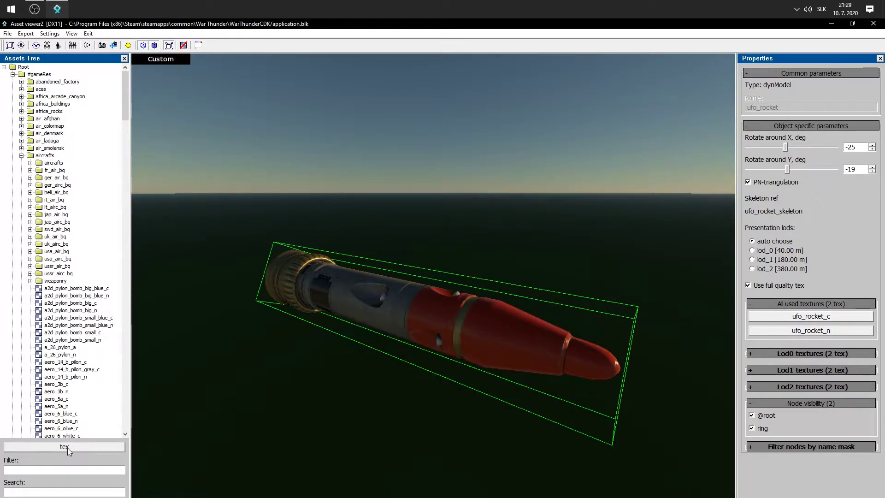
Step: Preview the a2d_pylon_bomb_big_n texture in the aircrafts folder, then collapse that folder
click(90, 310)
click(66, 347)
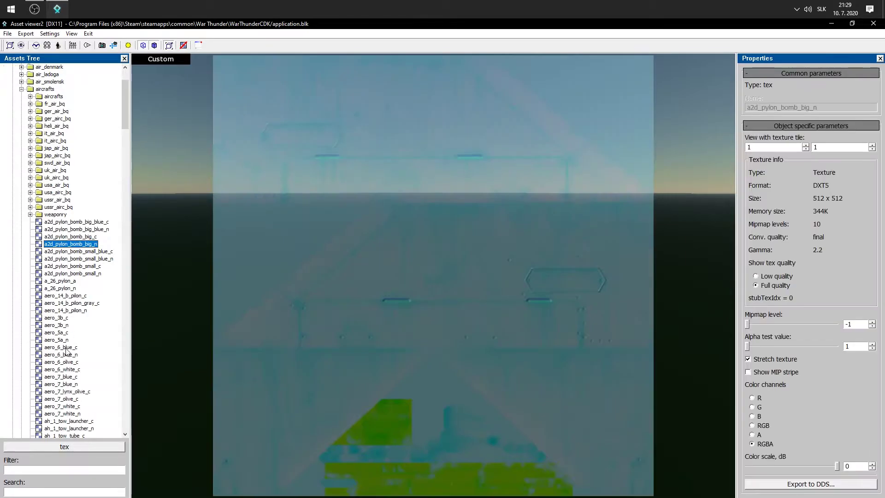
click(22, 156)
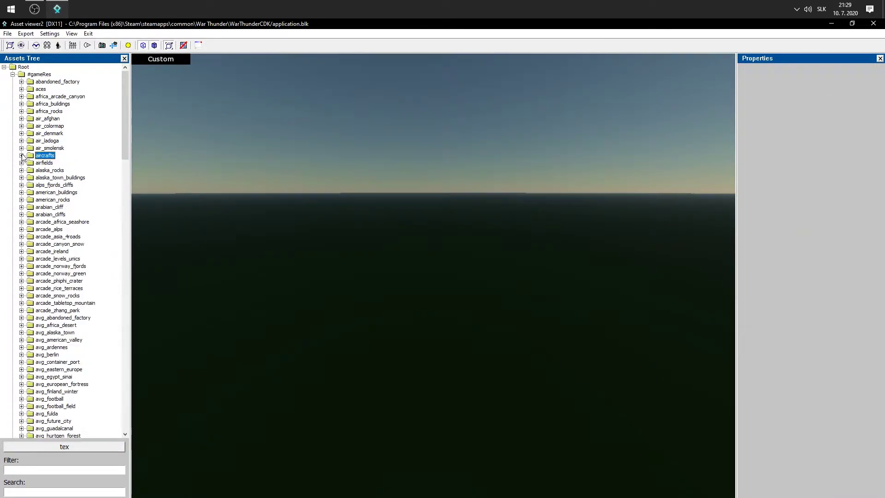
Step: Expand the aces folder, preview its textures including bf109_w, and collapse the folder again
click(21, 89)
click(50, 96)
click(53, 126)
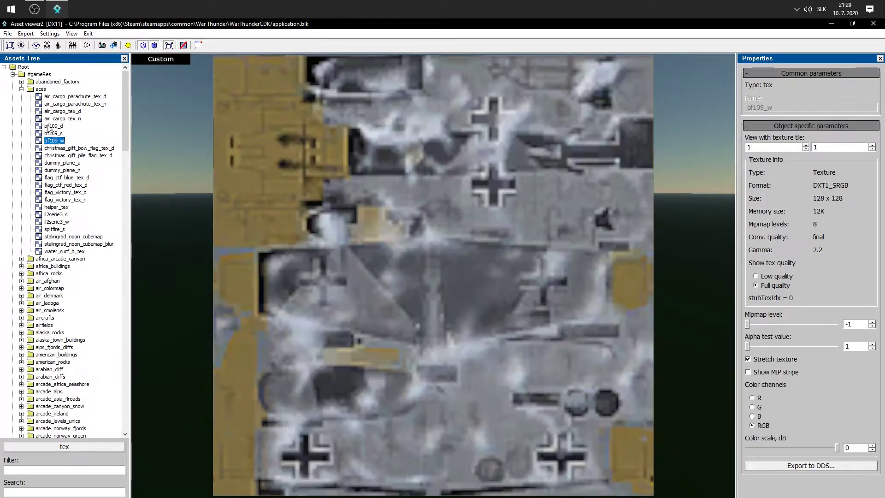
click(21, 89)
Step: Set the asset types filter back to all types
click(69, 448)
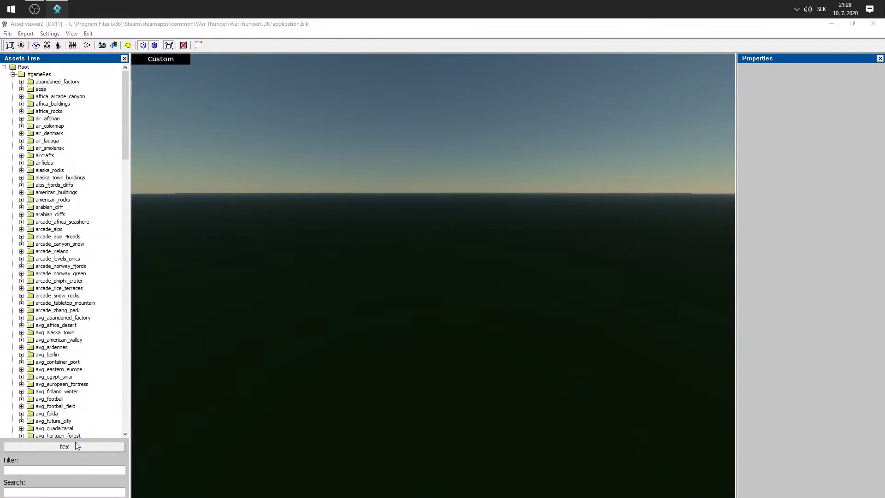
click(406, 319)
click(418, 341)
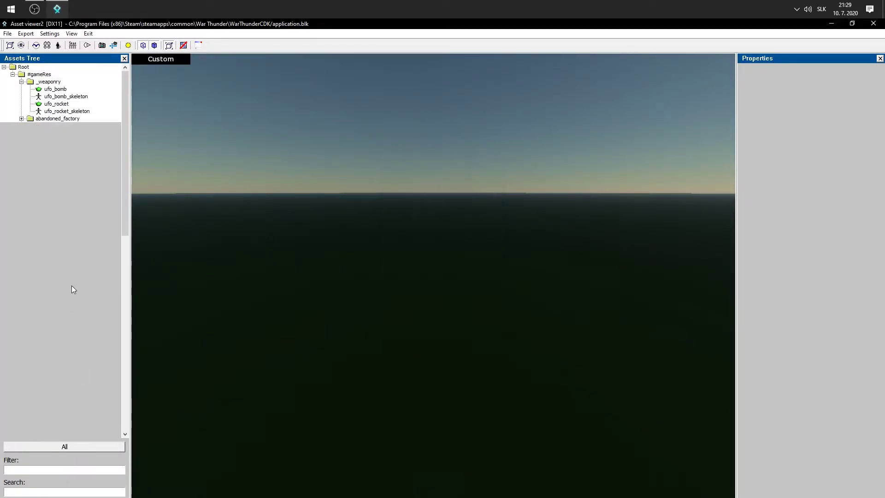
Step: Display ufo_bomb from the _weaponry folder, followed by ufo_rocket_skeleton and ufo_rocket
click(56, 90)
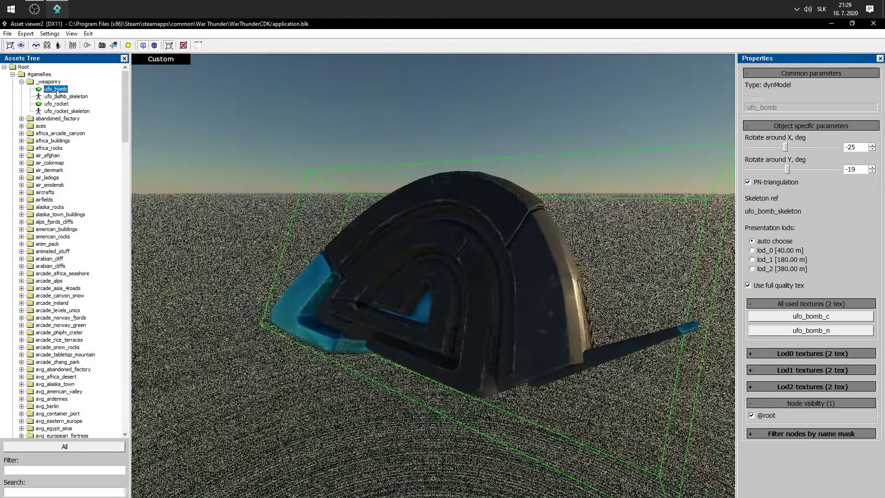
click(67, 111)
click(56, 103)
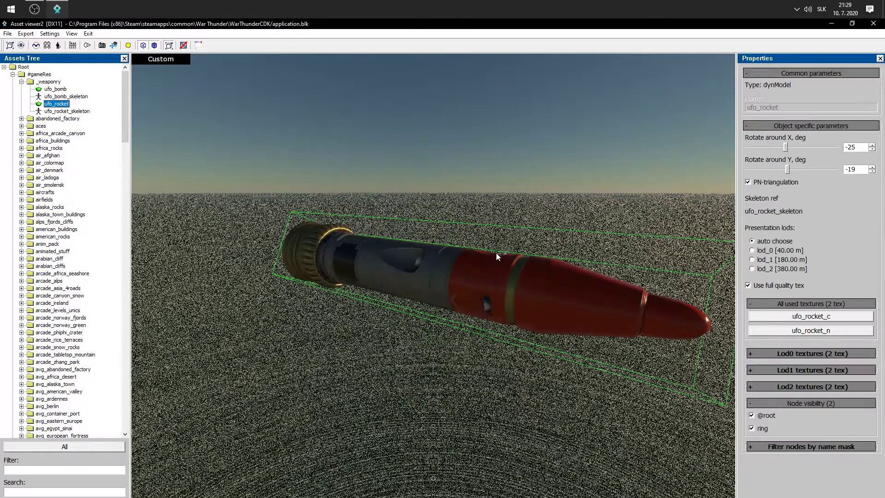
Step: Filter the assets tree by the name "maus"
scroll(20, 359, down, 3)
scroll(72, 349, up, 3)
click(48, 468)
text(maus)
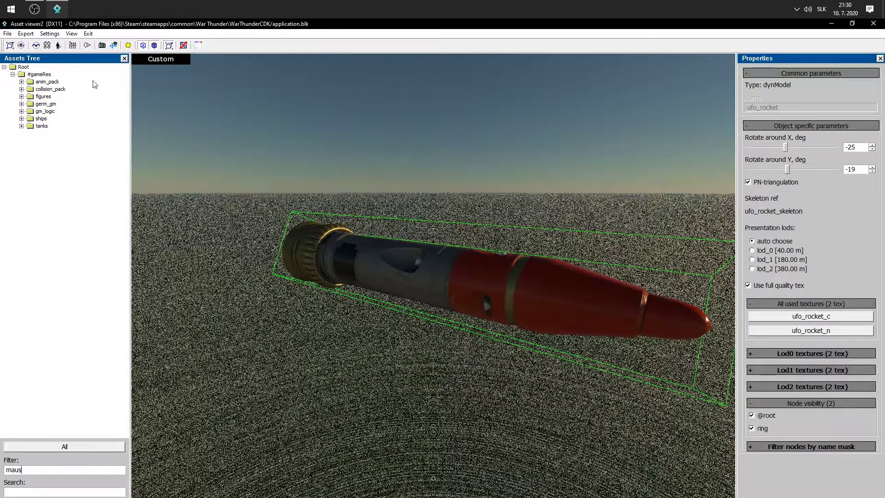
Step: Expand the anim_pack folder and display mauser_98k_char, followed by pzkpfw_VIII_maus_char
click(21, 82)
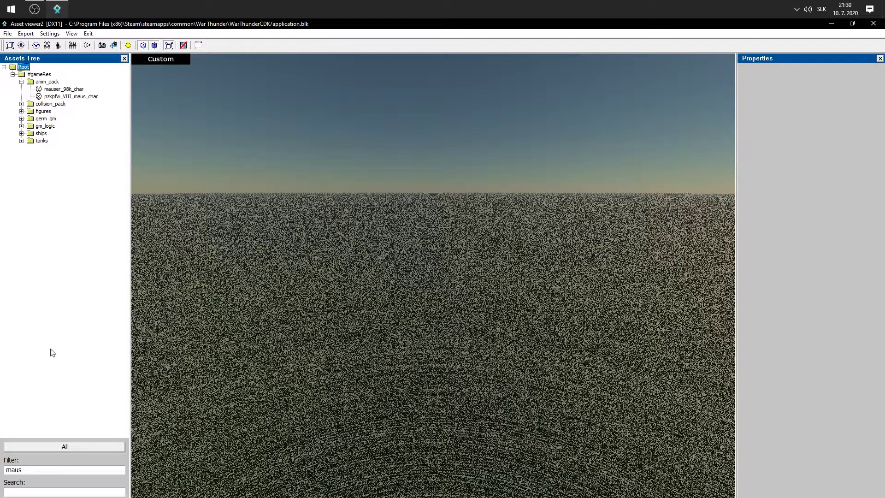
click(65, 90)
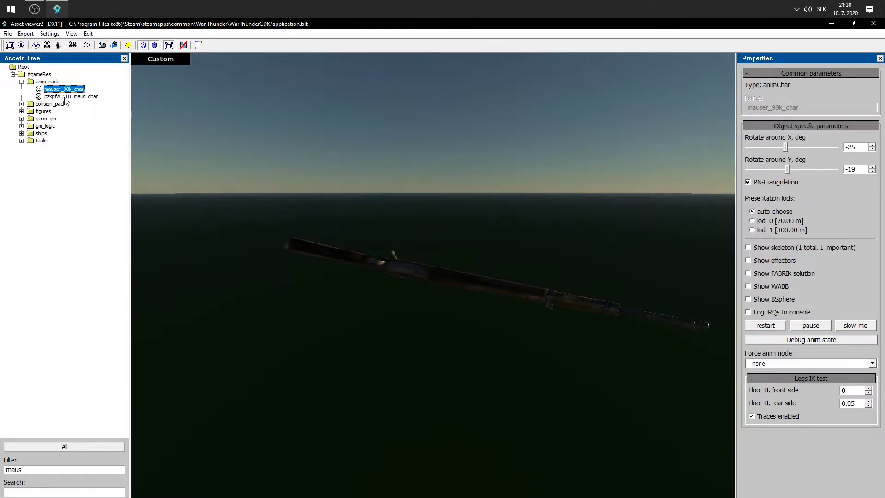
click(65, 97)
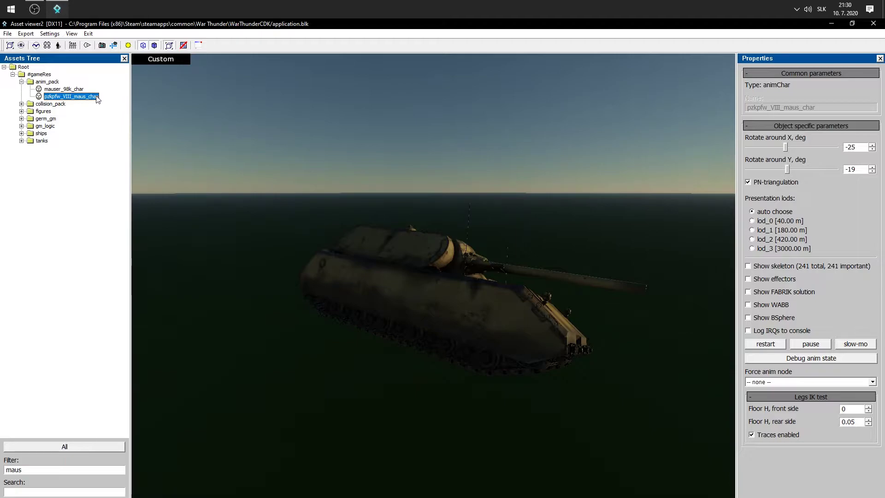
Step: Set the Maus tank's rotation to 0 degrees around both X and Y
drag(26, 470, 1, 470)
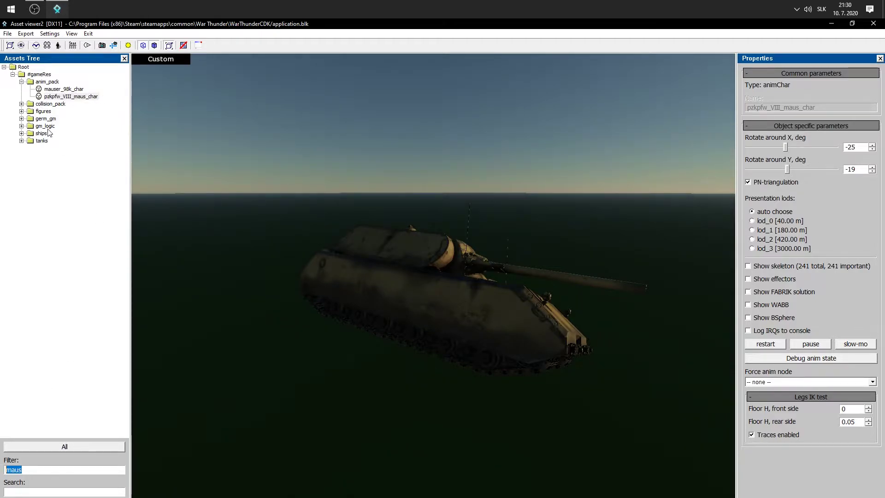
click(431, 259)
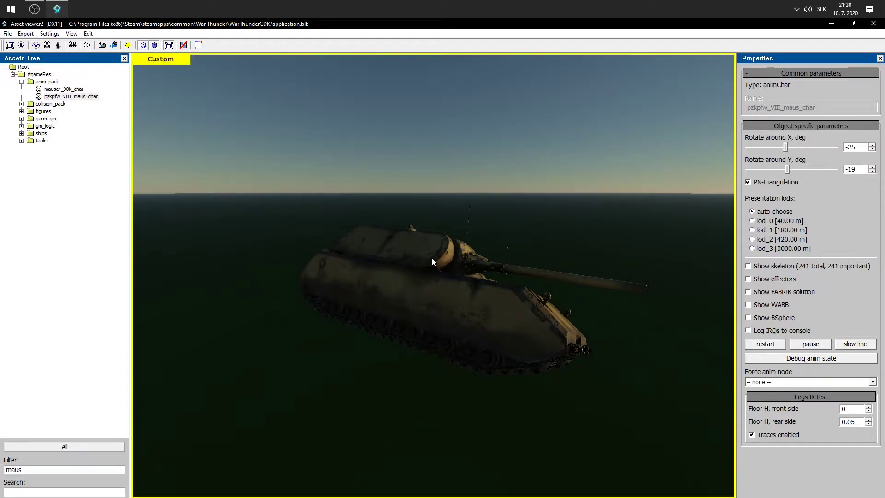
middle_drag(415, 268, 417, 275)
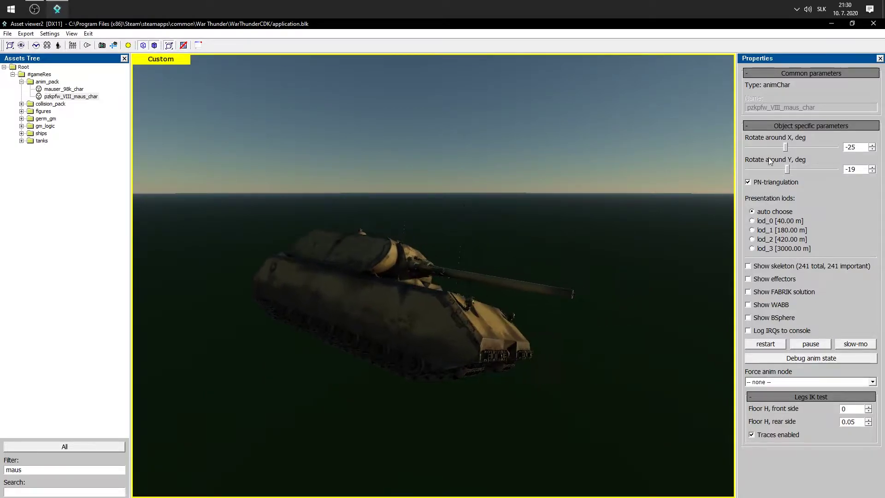
drag(860, 147, 816, 146)
text(0)
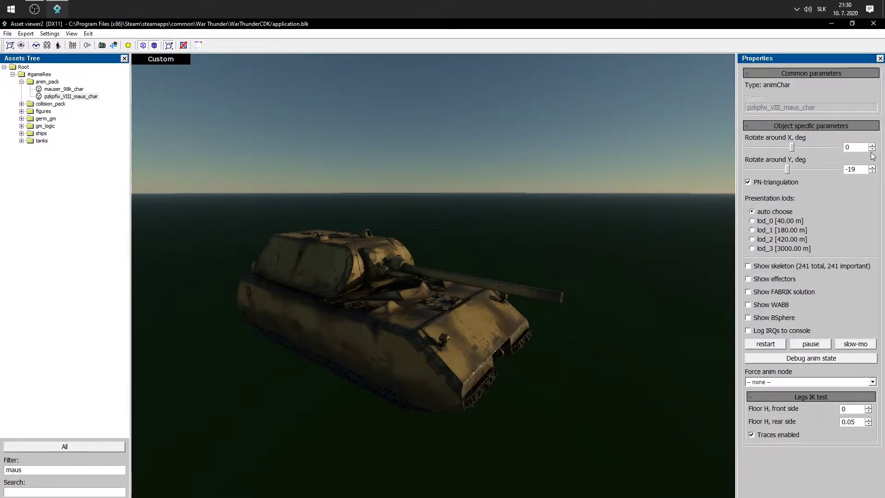
click(820, 174)
text(0)
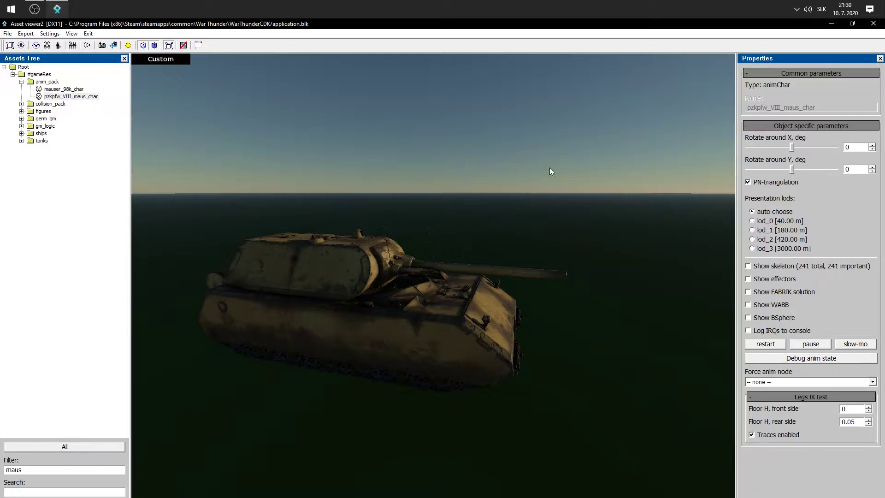
Step: Clear the asset selection, display mauser_98k_char, and return to the pzkpfw_VIII_maus_char model
click(402, 248)
click(78, 250)
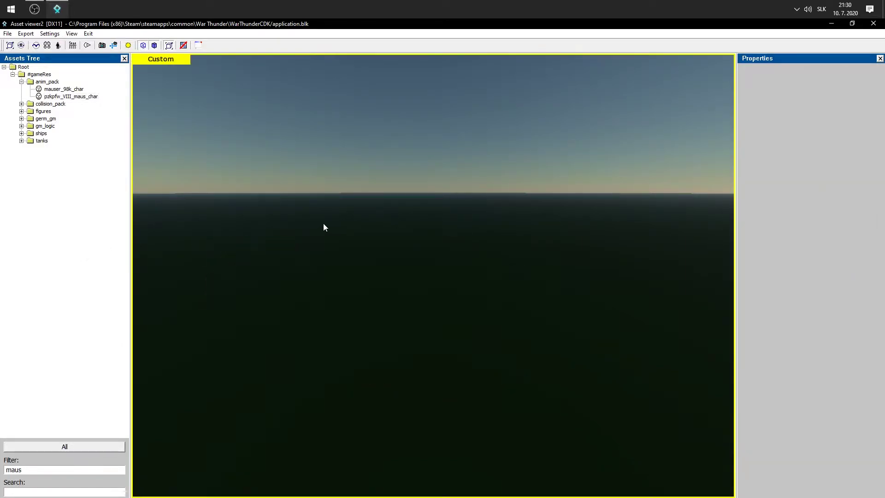
click(57, 89)
click(57, 97)
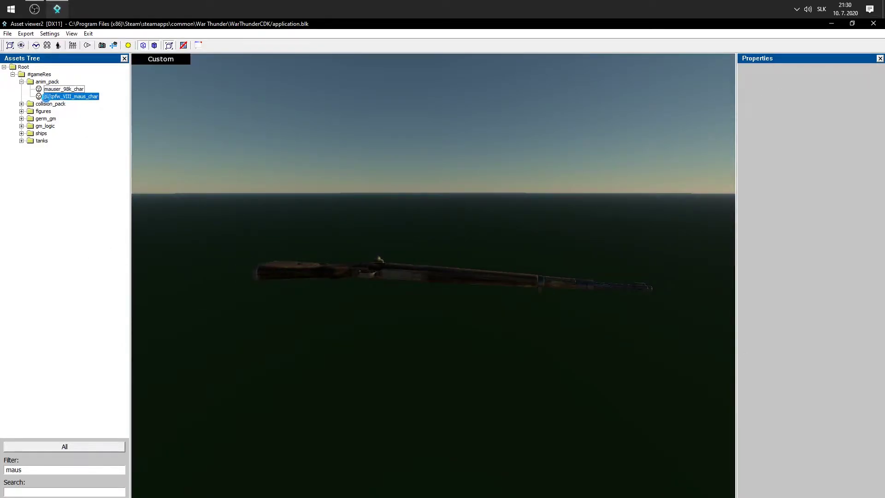
Step: Fly the camera around the Maus tank to view its front and both sides, then leave the fly mode
click(399, 183)
key(space)
key(w)
key(d)
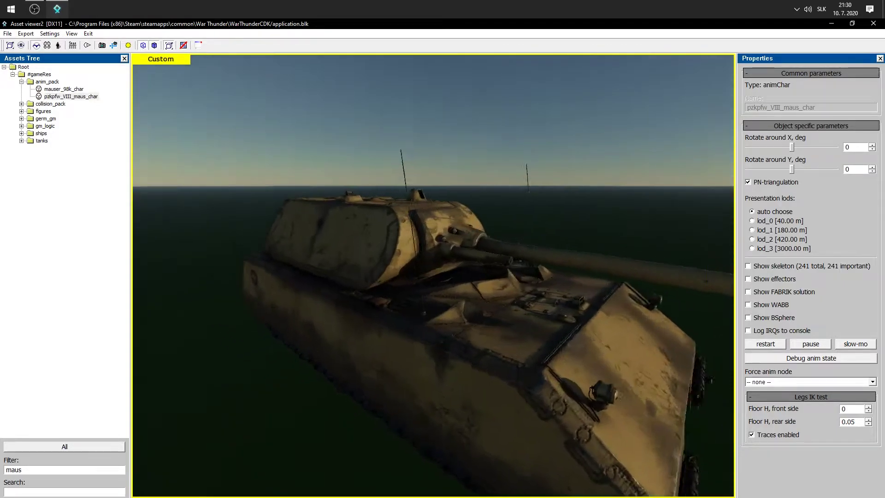
key(d)
key(s)
key(w)
key(s)
key(w)
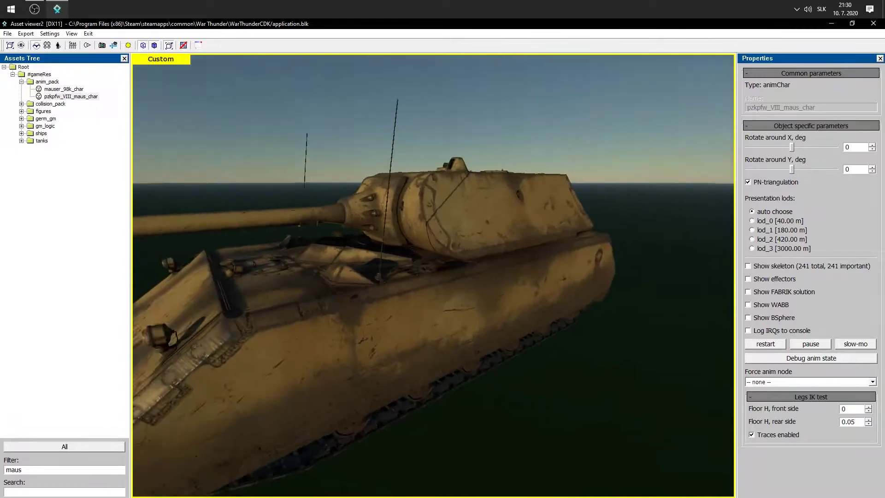
key(a)
key(s)
key(d)
key(w)
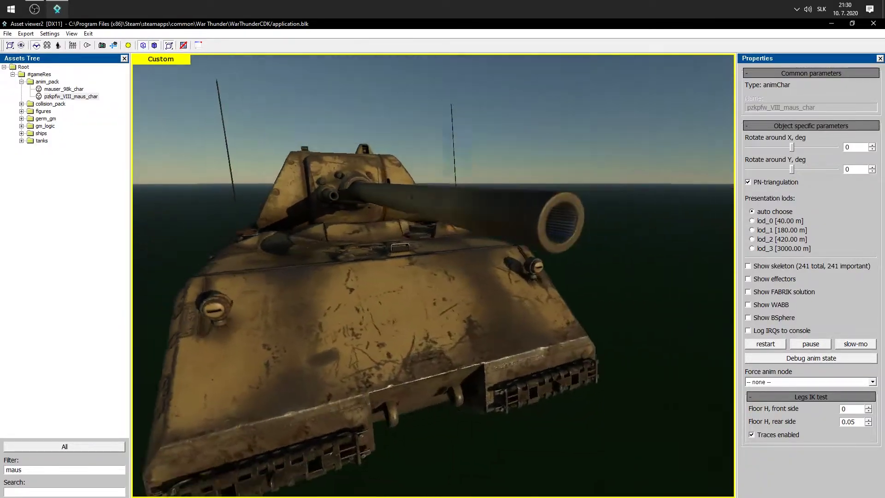
key(d)
key(w)
key(d)
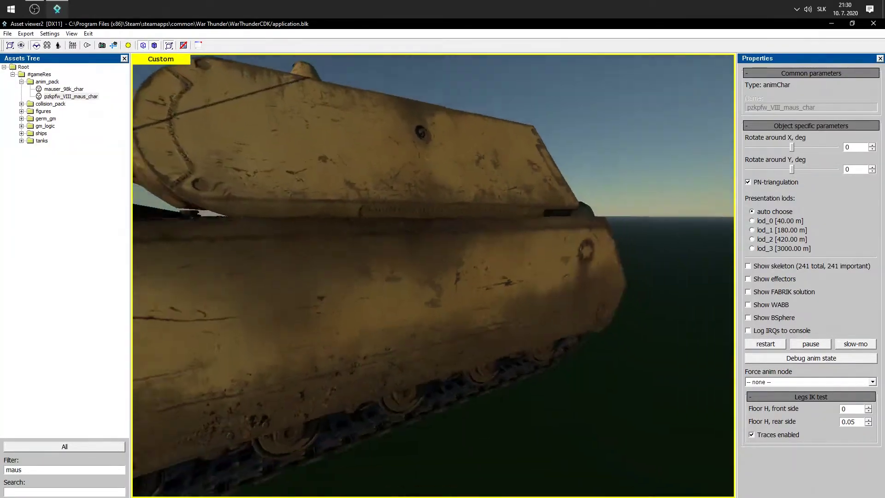
key(a)
key(s)
key(w)
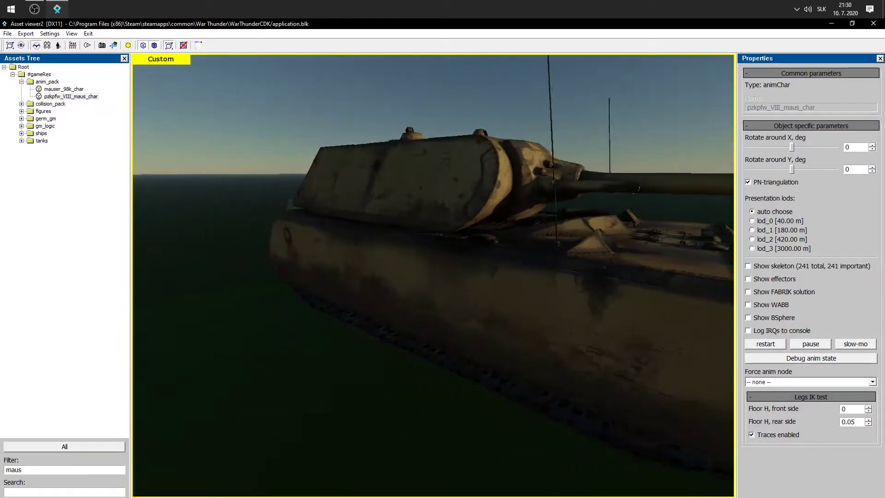
key(s)
key(d)
key(space)
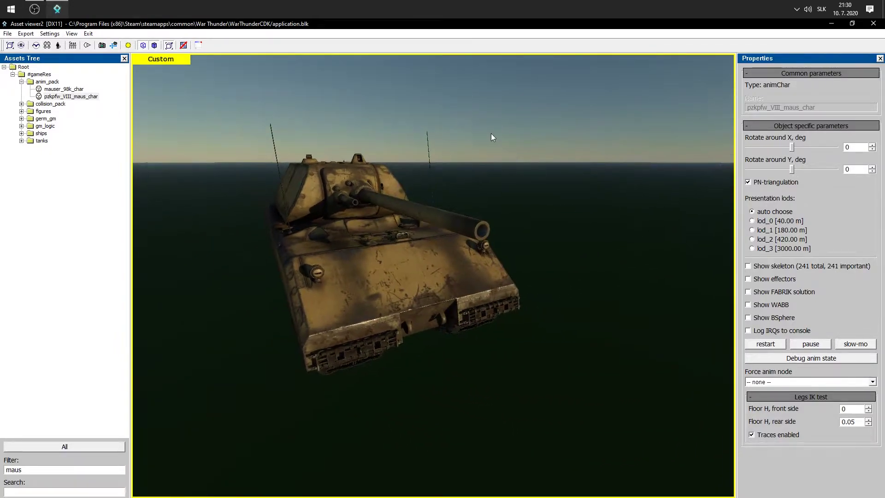
Step: Set the tank's presentation LOD to lod_0 [40.00 m] and view the model from farther away
click(765, 214)
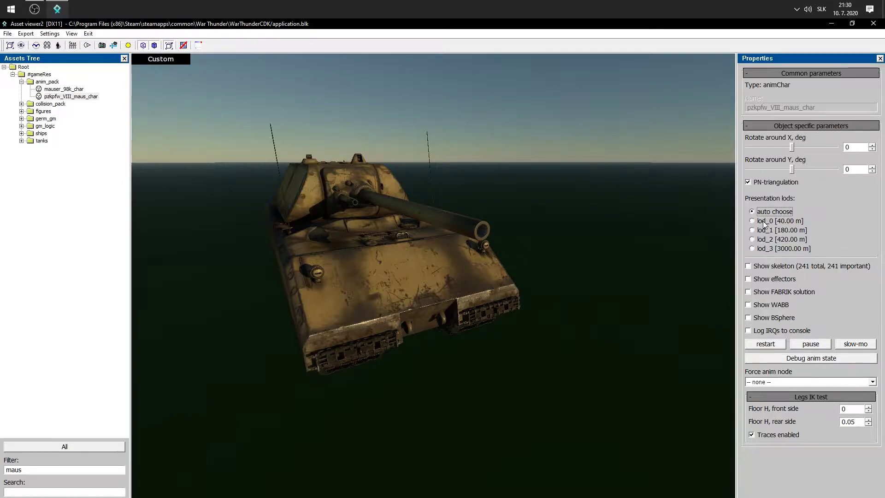
click(765, 223)
middle_drag(393, 244, 521, 265)
scroll(521, 265, down, 5)
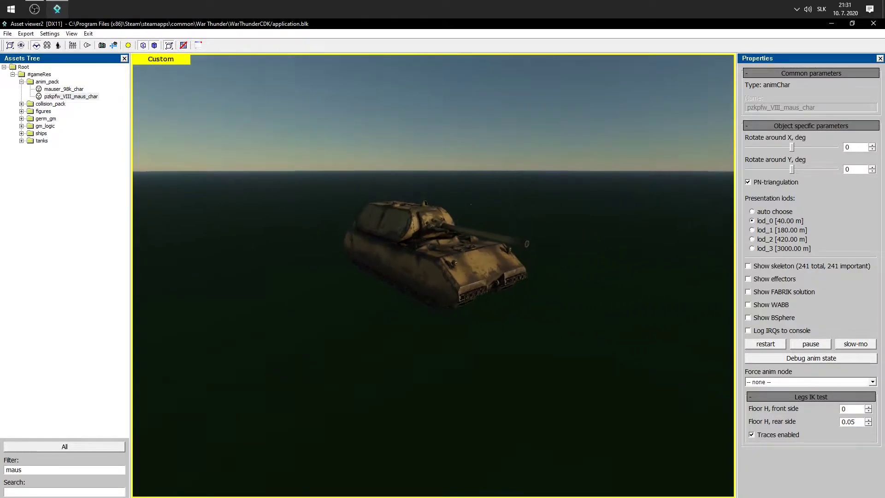
click(785, 219)
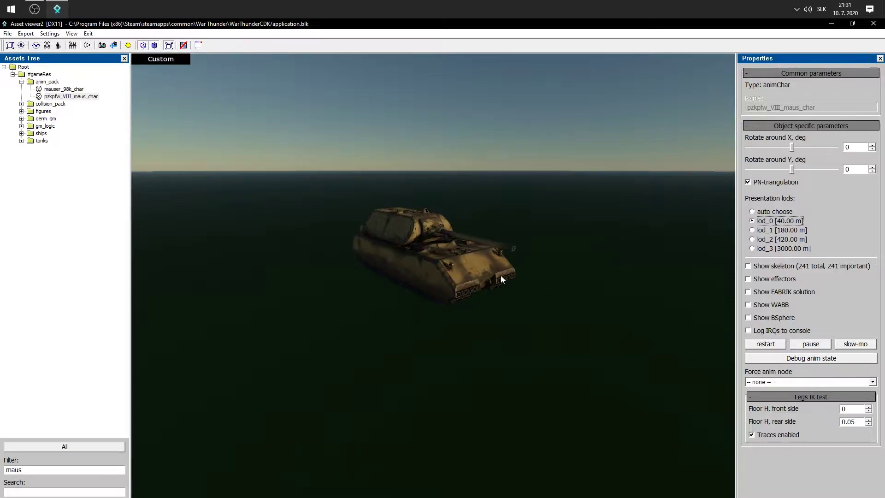
Step: Set the tank's presentation LOD to lod_1 [180.00 m] and fly the camera close to its front and side to inspect the detail
click(766, 229)
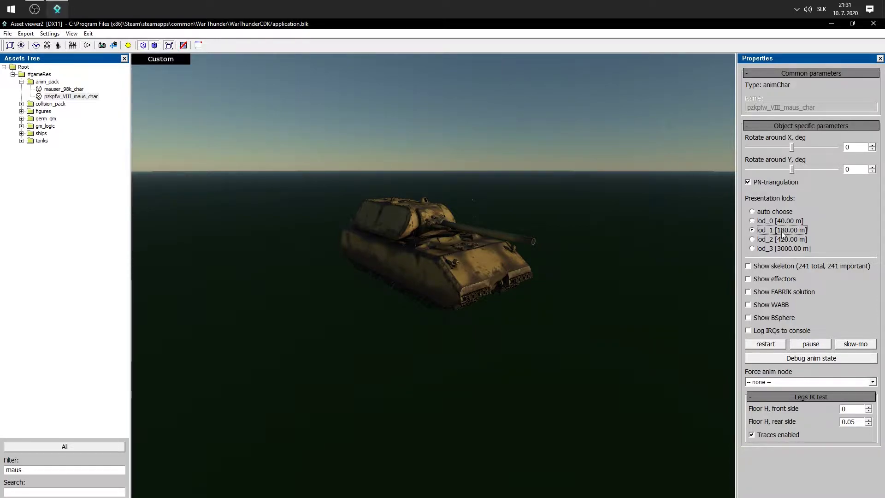
scroll(474, 257, up, 2)
click(475, 256)
key(space)
key(w)
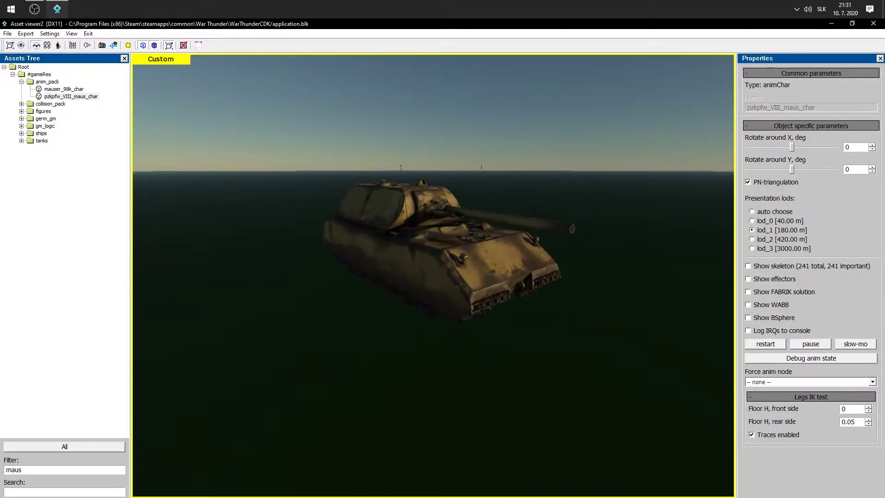
key(d)
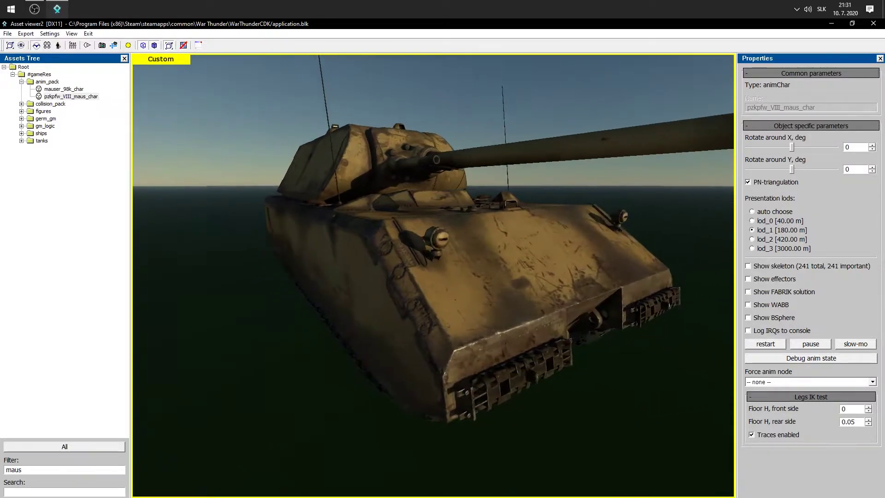
key(w)
scroll(472, 256, down, 5)
middle_drag(472, 256, 488, 257)
key(w)
key(a)
key(space)
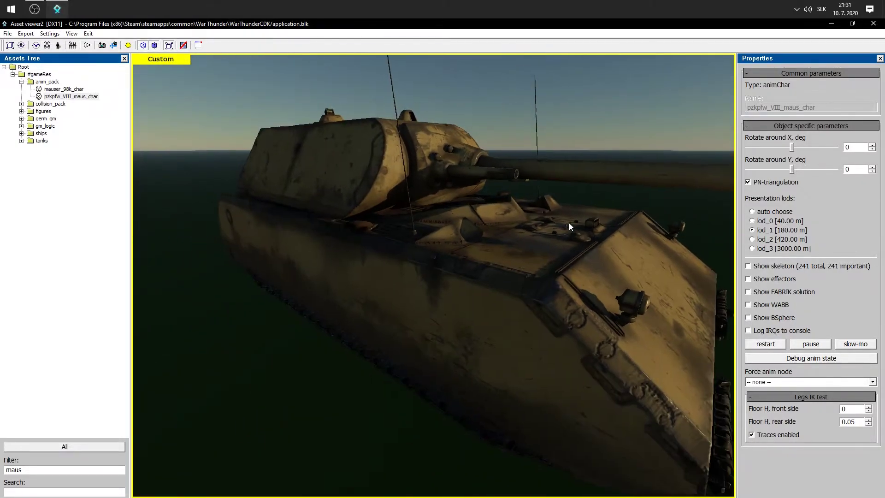
Step: Switch the presentation LOD to lod_2 [420.00 m] and on to lod_3 [3000.00 m], flying the camera far away from the tank
click(768, 240)
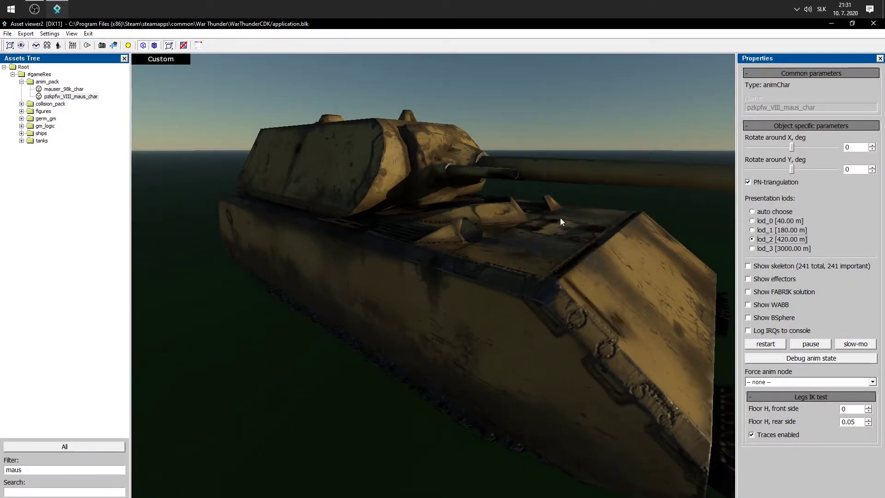
click(781, 249)
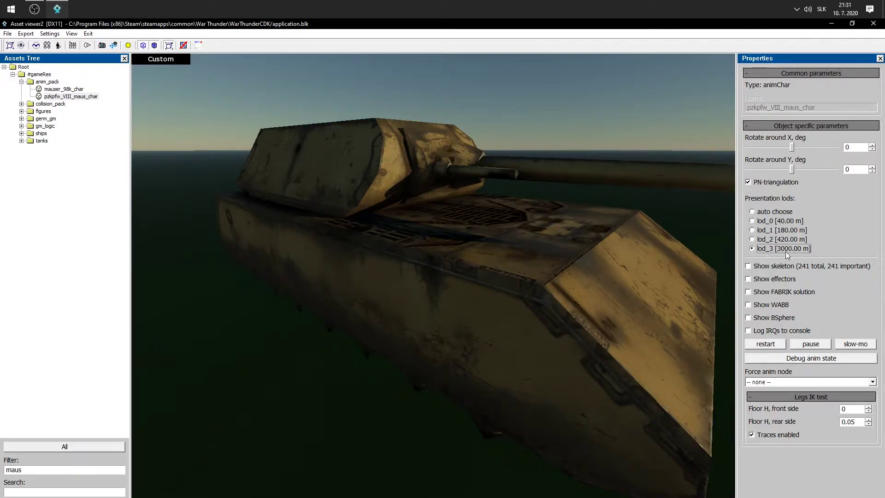
click(596, 259)
key(space)
key(a)
key(w)
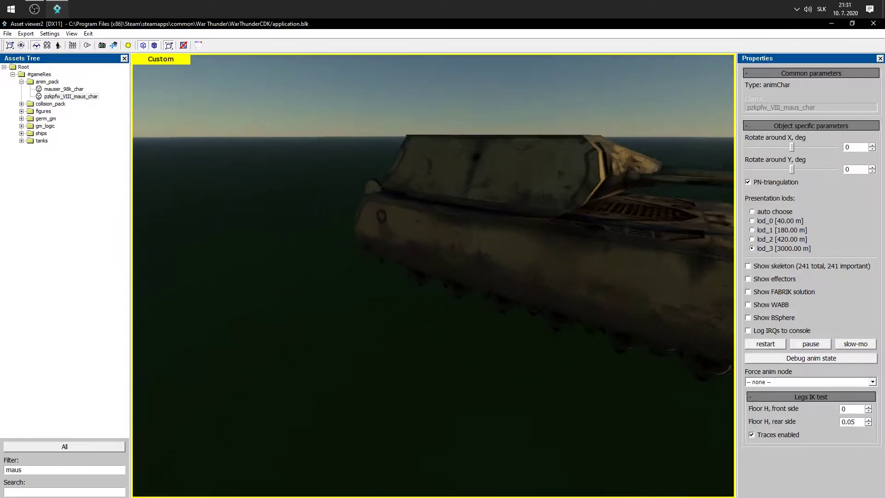
key(s)
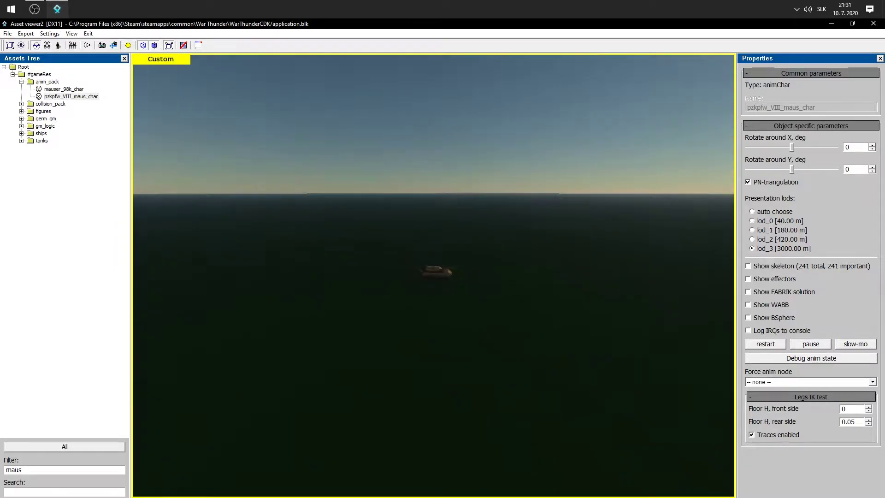
key(space)
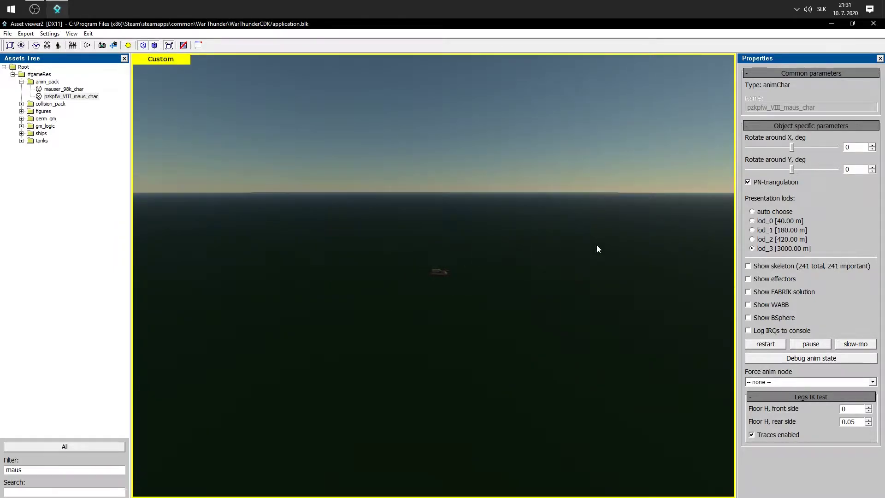
Step: Compare lod_0 [40.00 m] with lod_3 [3000.00 m] by alternating between them while viewing the tank from a great distance
click(772, 220)
click(764, 248)
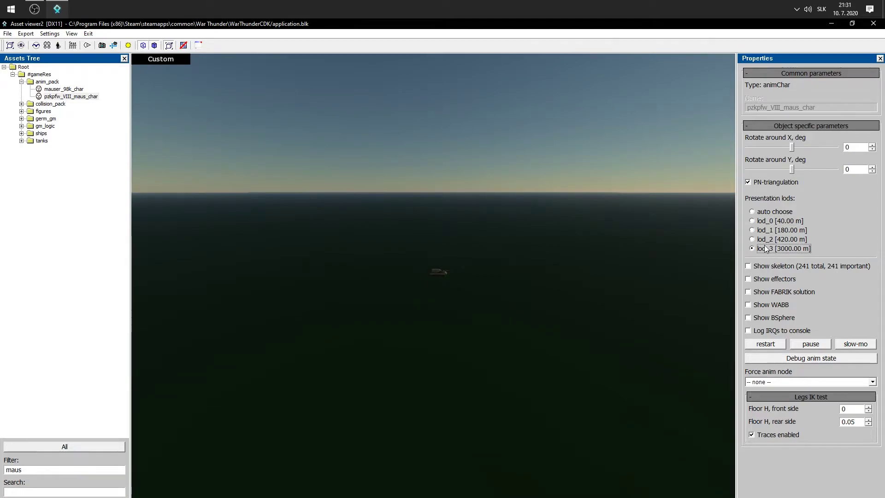
click(508, 303)
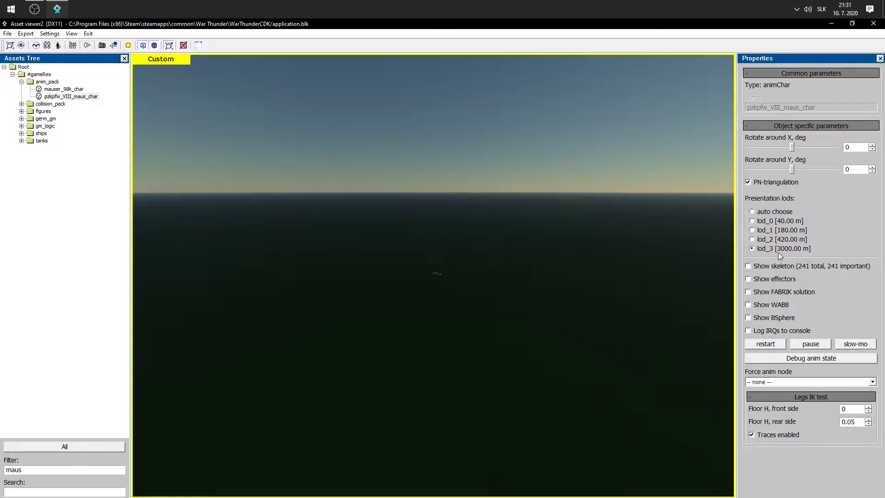
click(762, 222)
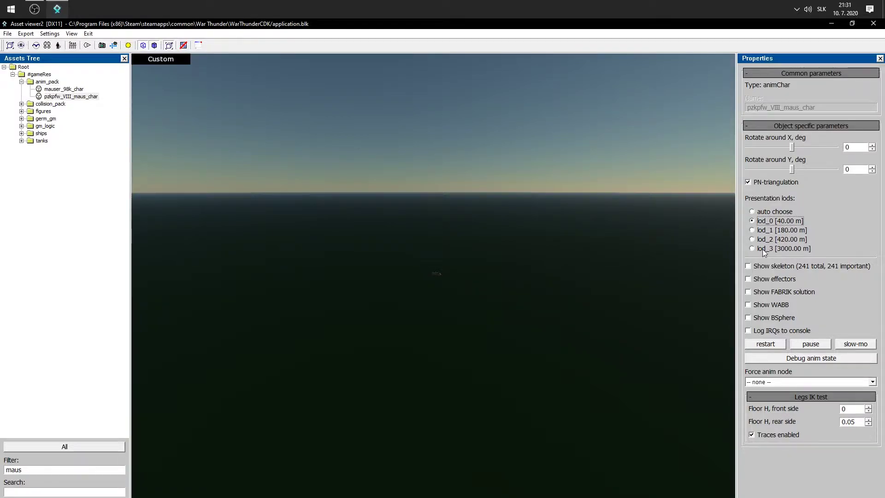
click(762, 249)
click(768, 217)
click(759, 249)
Step: Fly the camera back to the front of the tank and set its presentation LOD to auto choose
click(579, 251)
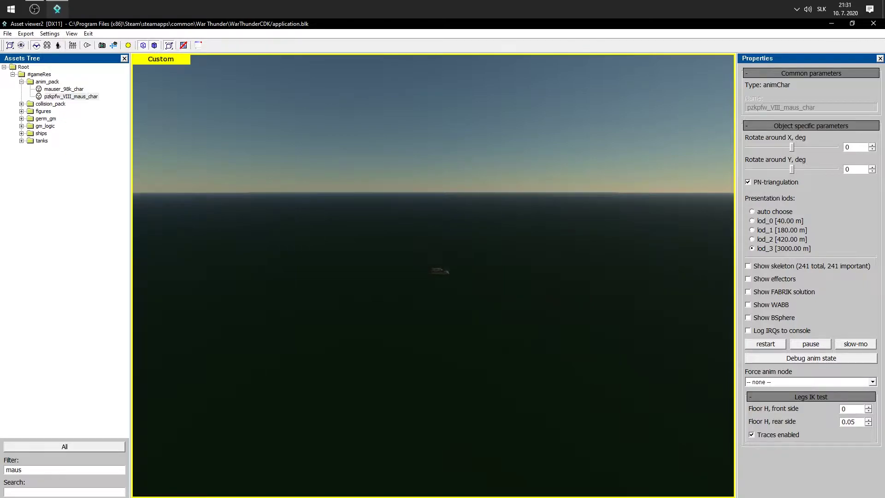
key(w)
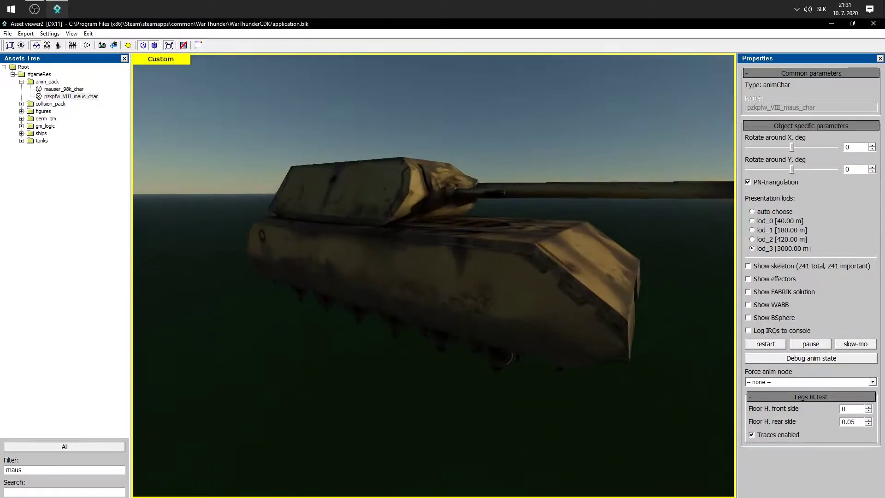
key(d)
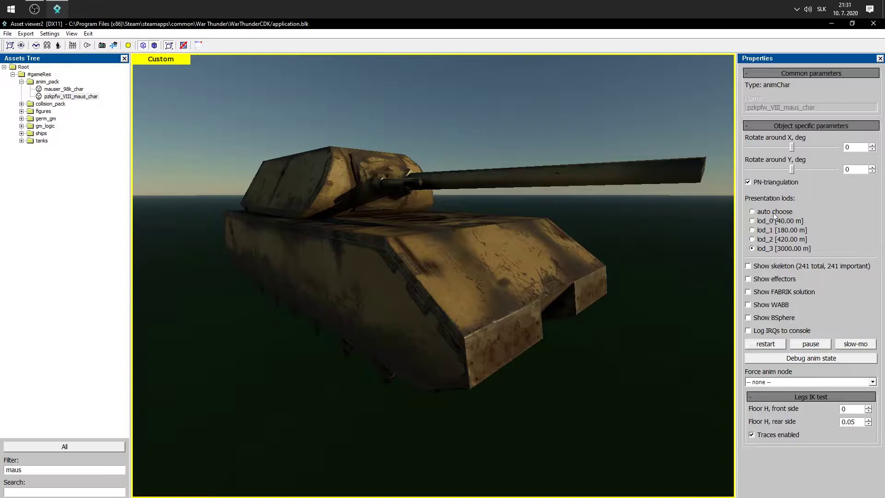
click(773, 213)
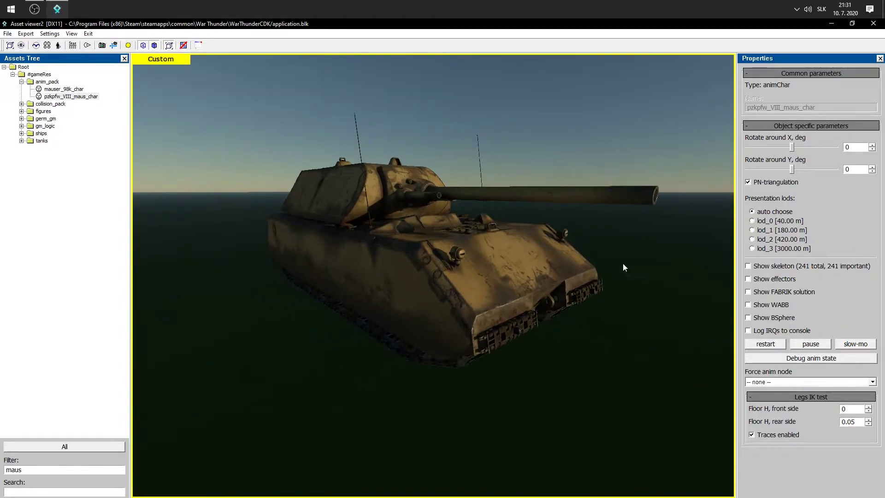
Step: Check the Force anim node choices without changing them, collapse the Object specific parameters section and reframe the tank
click(767, 382)
click(767, 381)
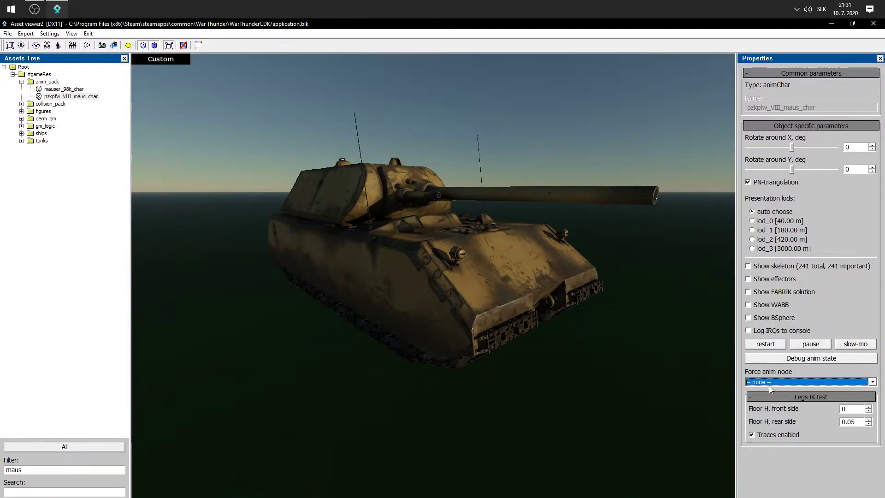
click(769, 385)
click(770, 384)
click(812, 127)
click(259, 182)
scroll(263, 181, up, 3)
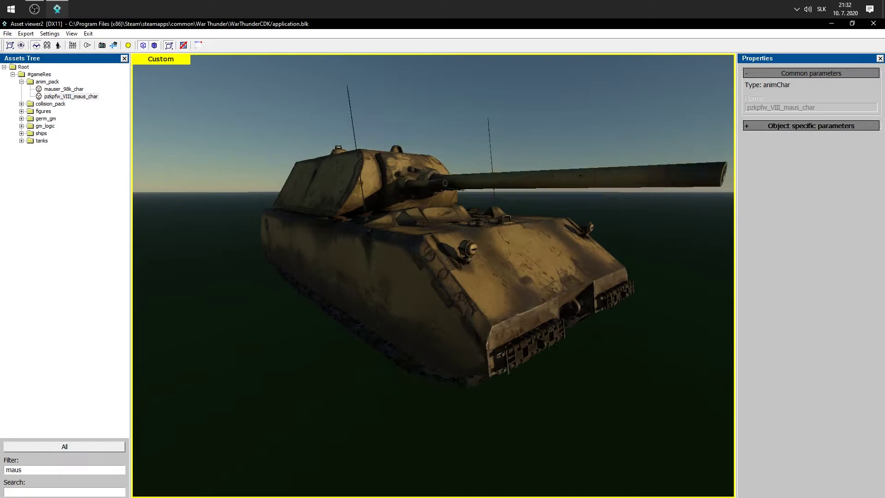
middle_drag(278, 120, 443, 207)
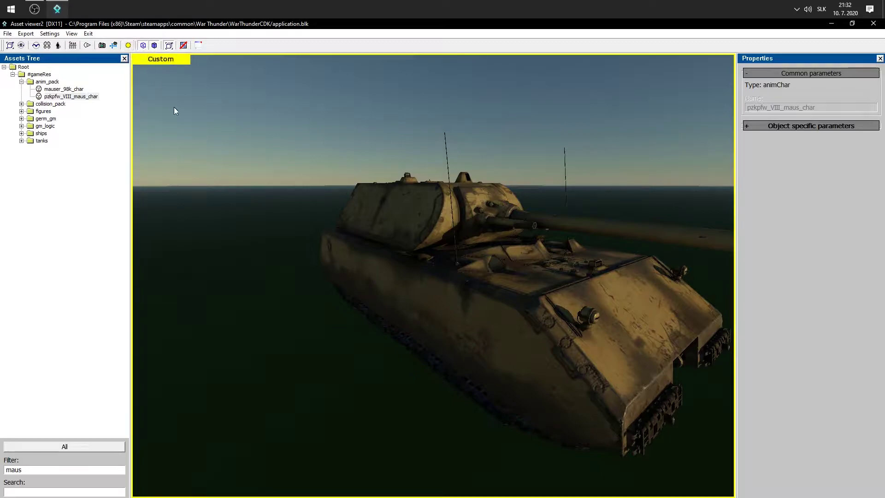
Step: Open the Environment Settings, review the sun and ambient settings, and leave only the Debug settings section expanded
click(128, 45)
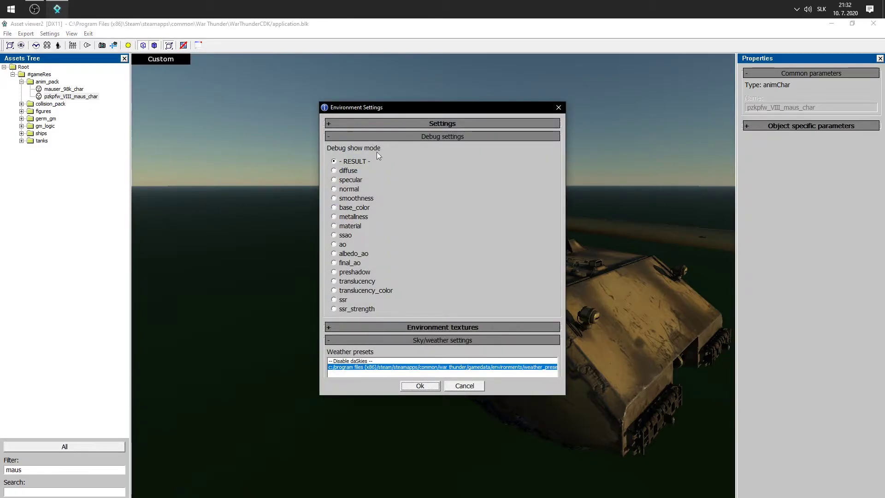
click(410, 140)
click(435, 123)
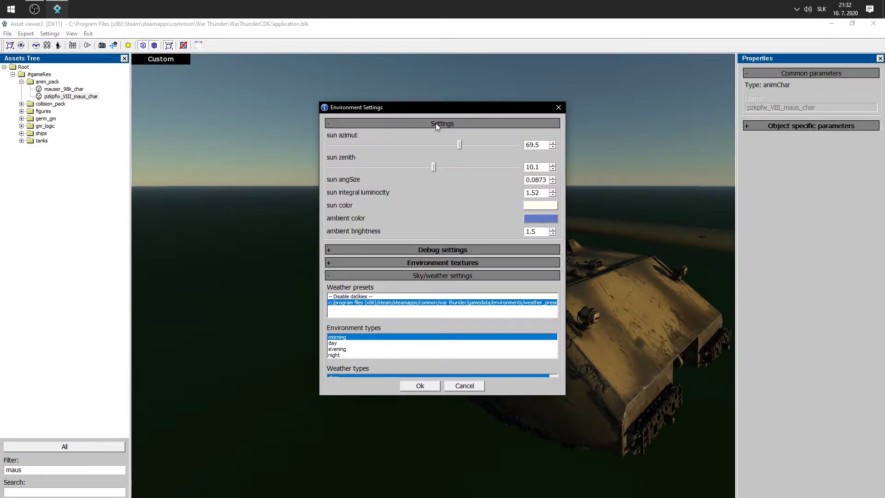
click(436, 123)
click(422, 164)
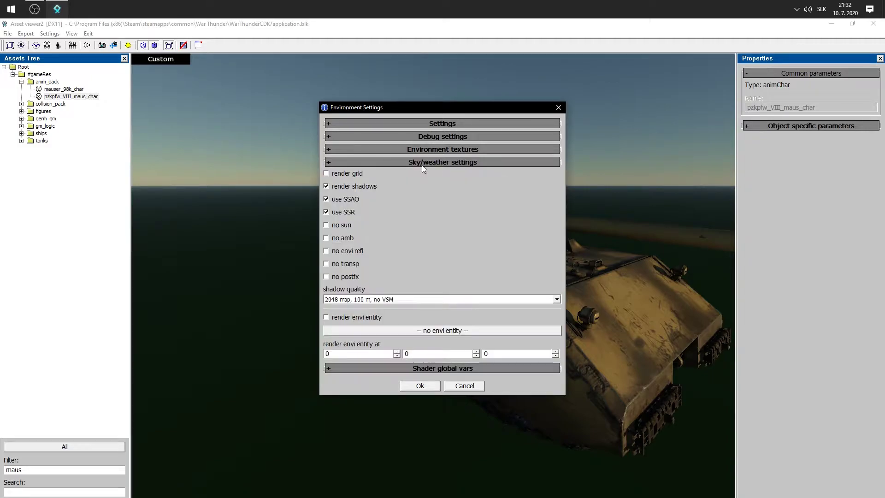
click(443, 136)
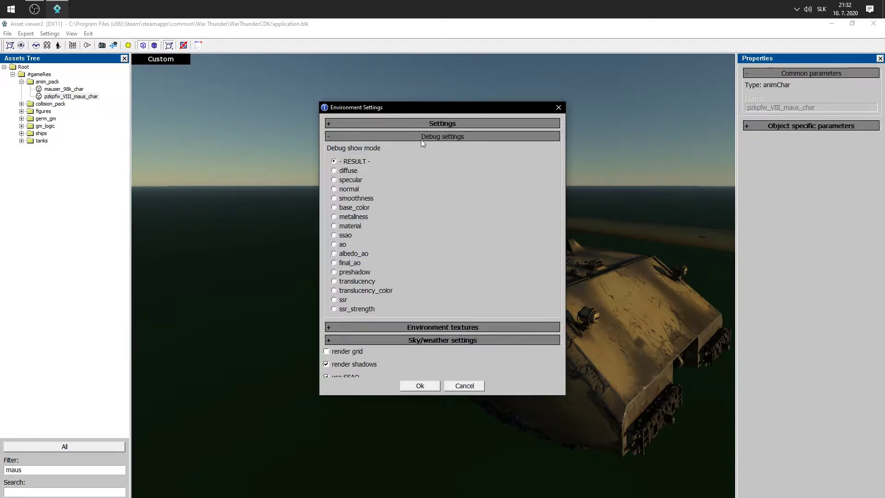
Step: Preview the tank in the diffuse, specular, normal, smoothness, base_color and metallness debug show modes, moving the dialog off the model
click(351, 171)
drag(450, 112, 195, 128)
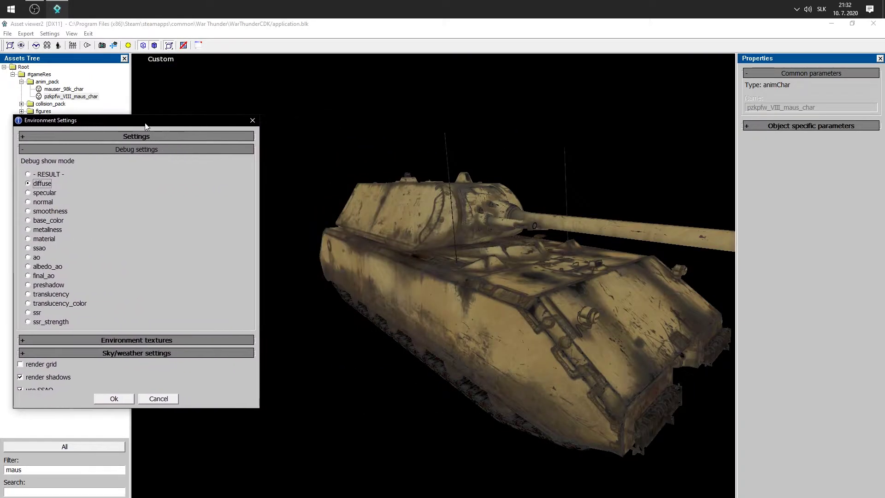
click(35, 193)
click(43, 203)
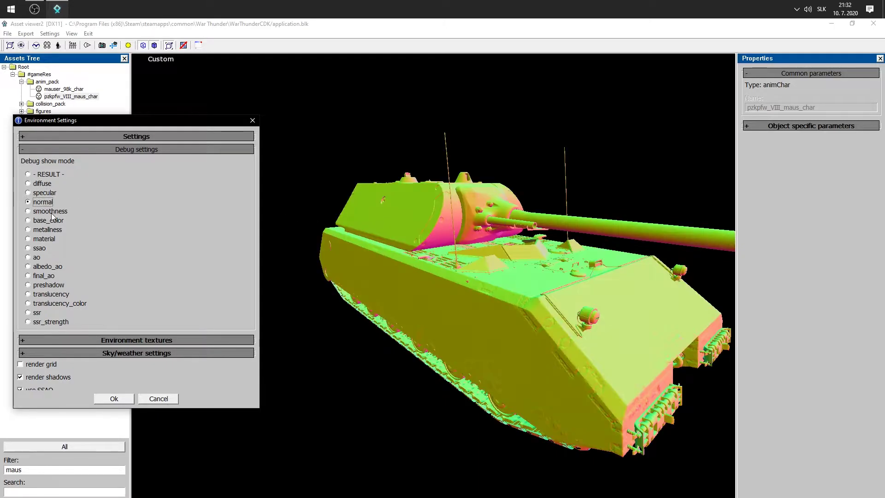
click(50, 212)
click(48, 221)
click(45, 231)
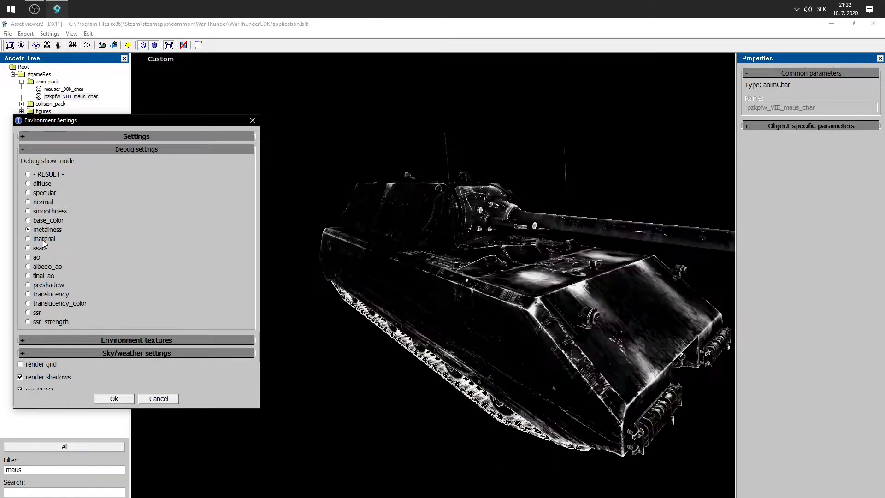
Step: Preview the tank in the remaining debug show modes, from material, ssao and ao through translucency_color, ssr and ssr_strength
click(43, 239)
click(42, 248)
click(40, 257)
click(42, 266)
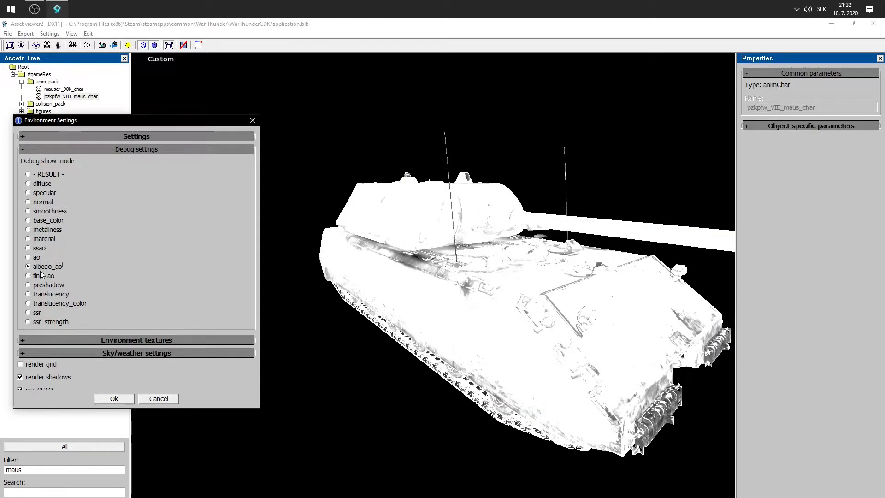
click(42, 276)
click(41, 285)
click(42, 295)
click(43, 303)
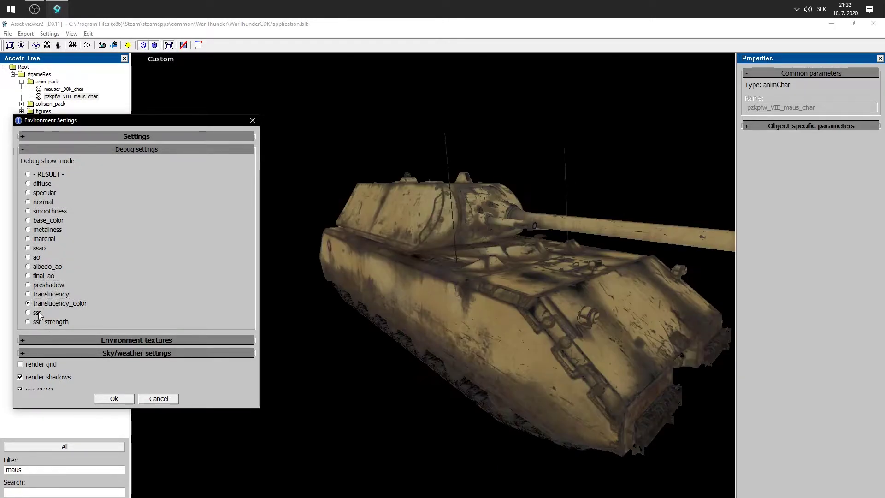
click(40, 312)
click(41, 321)
Step: Return to the RESULT mode and compare the tank's diffuse, specular and normal debug views again
click(47, 175)
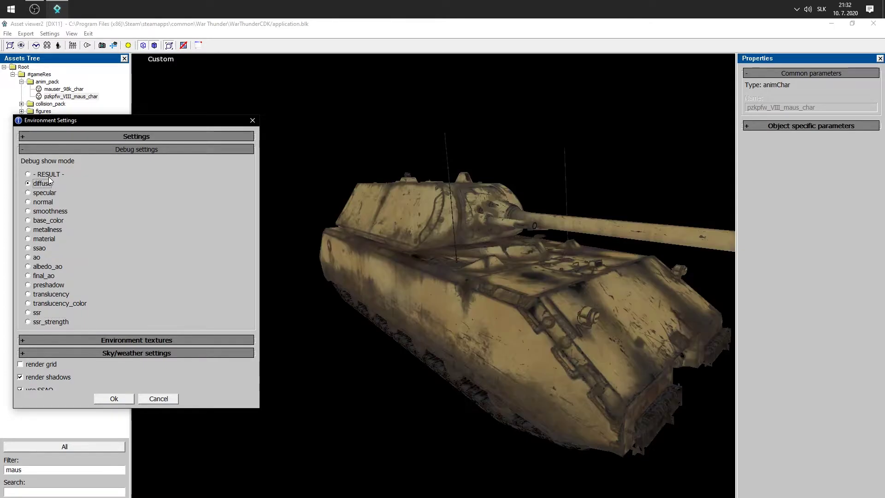
click(46, 184)
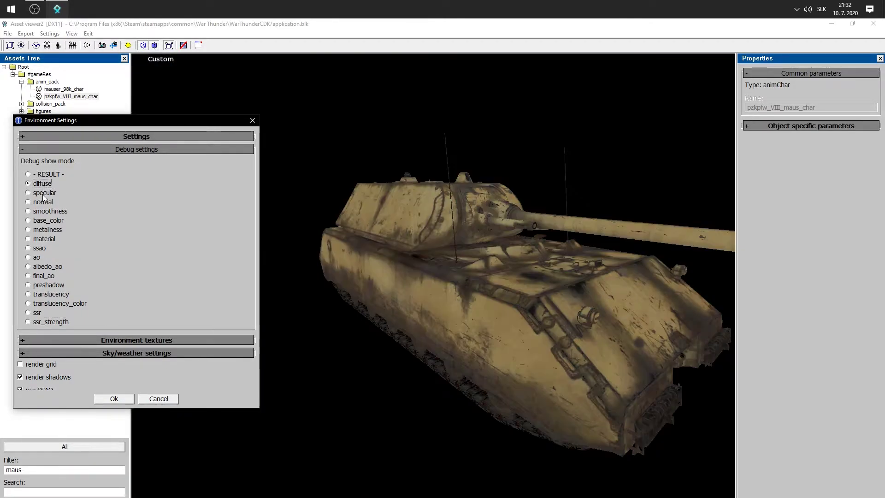
click(44, 193)
click(46, 202)
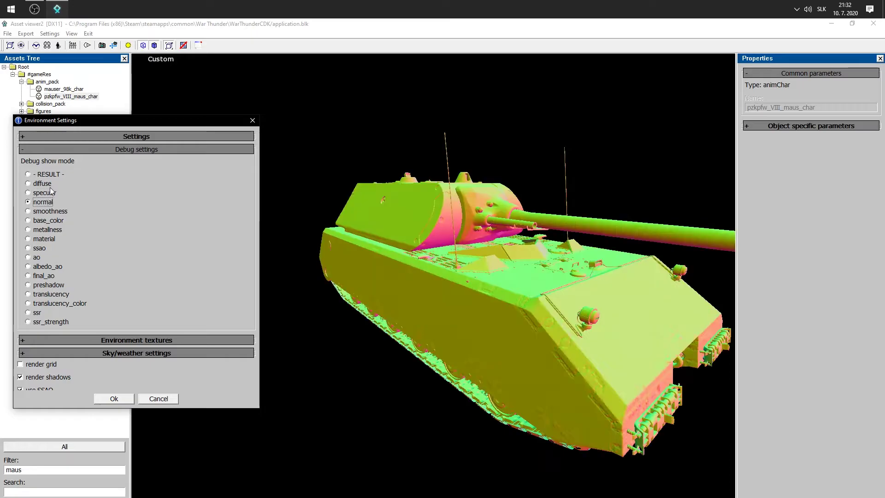
click(46, 184)
click(47, 193)
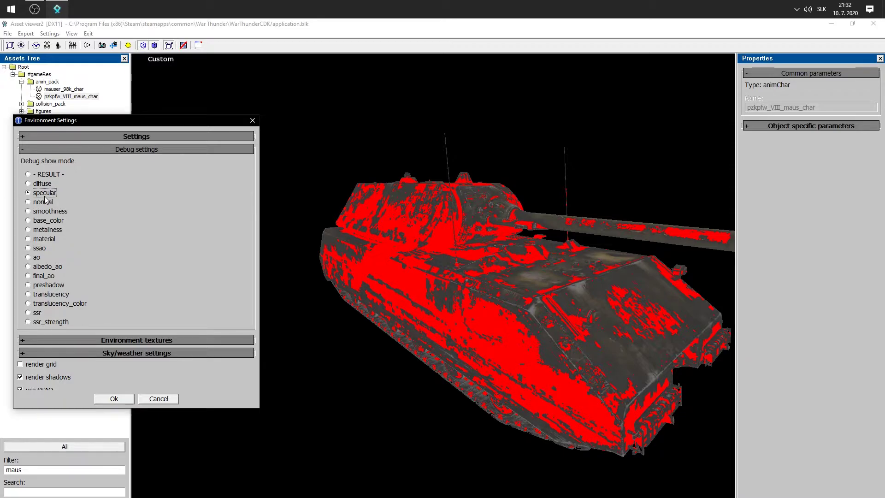
Step: Revisit the smoothness, metallness, material, ssao and ao debug views of the tank, and restore the show mode to RESULT
click(44, 211)
click(46, 230)
click(44, 239)
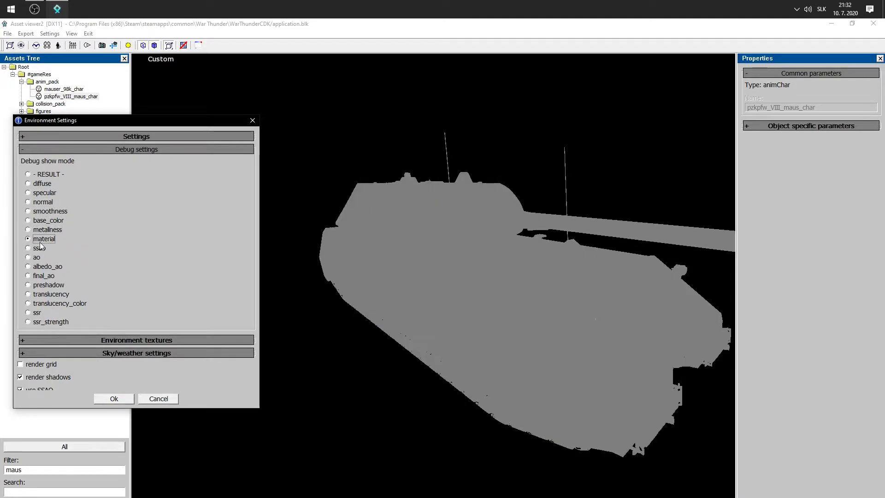
click(39, 248)
click(36, 257)
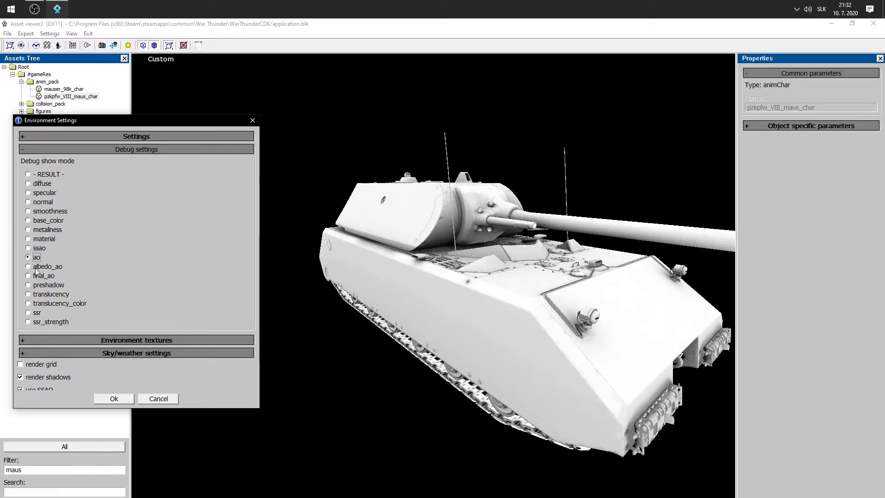
click(49, 175)
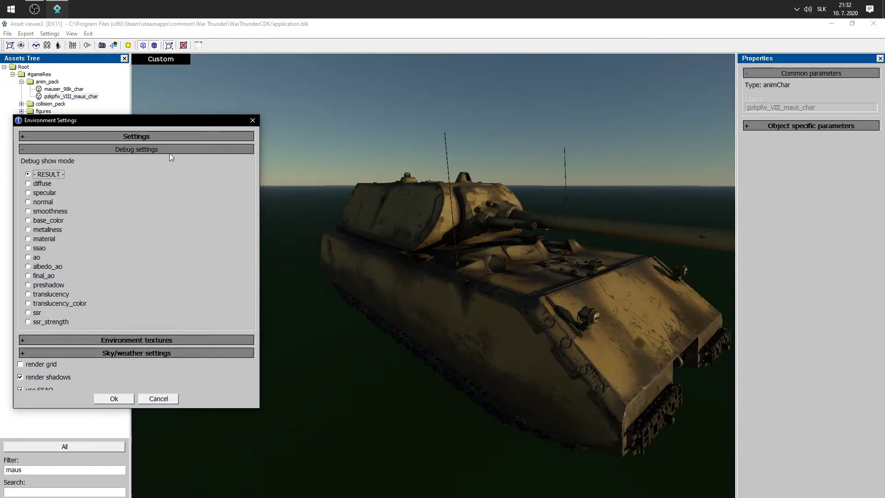
Step: In the sky/weather settings, preview the day, evening and night environment types and hazy weather, and restore morning and clear
click(128, 150)
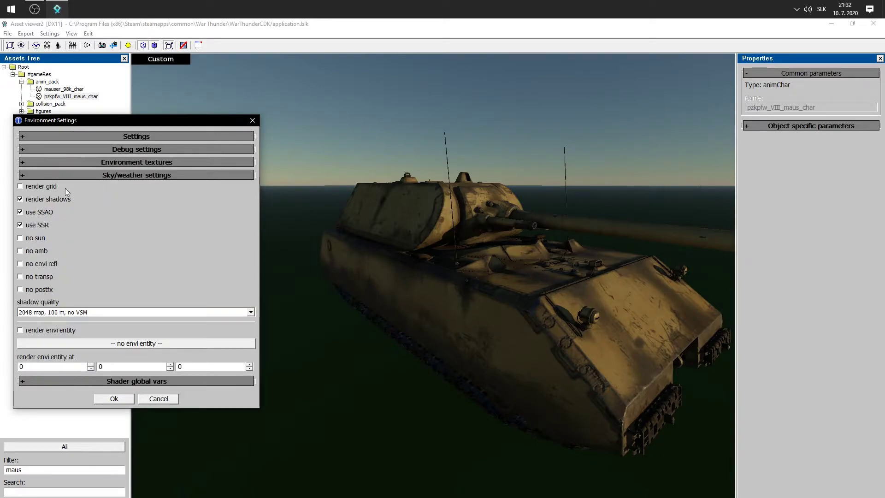
click(119, 176)
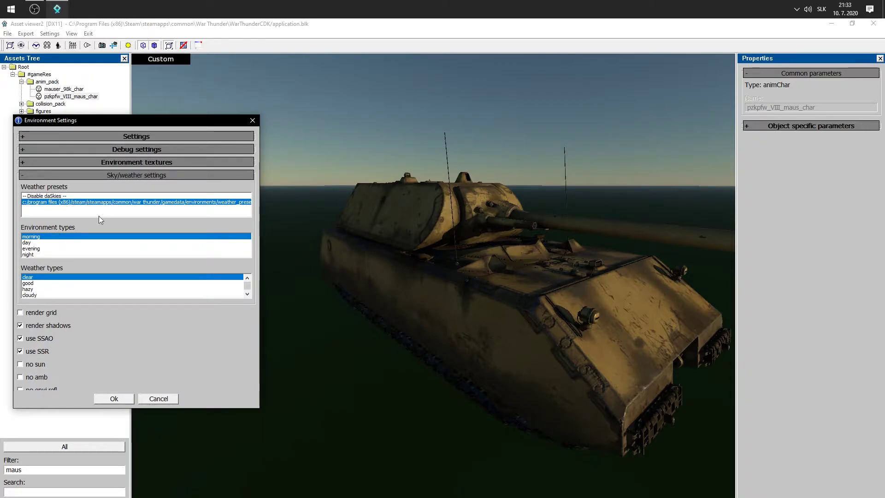
click(37, 242)
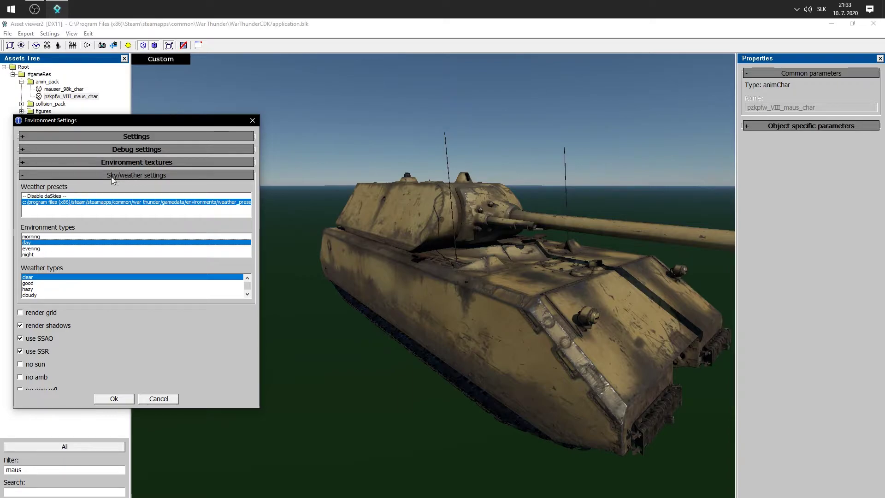
click(37, 237)
click(37, 243)
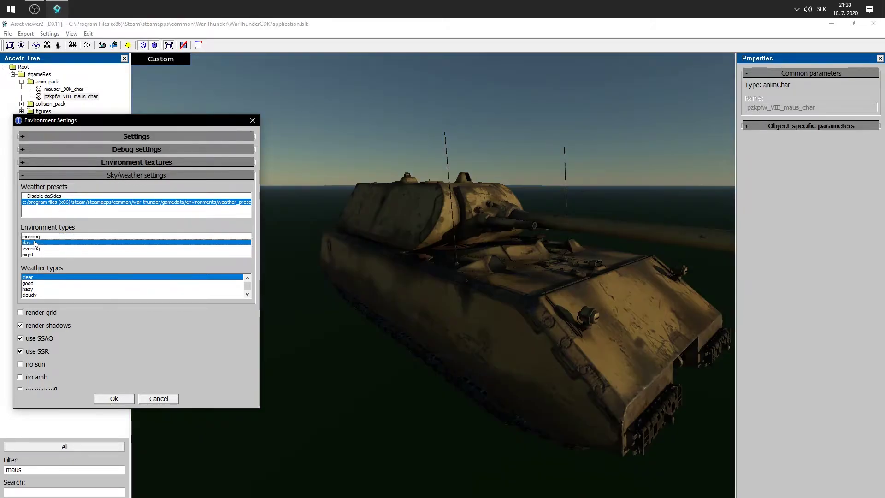
click(38, 249)
click(38, 254)
click(39, 250)
click(39, 243)
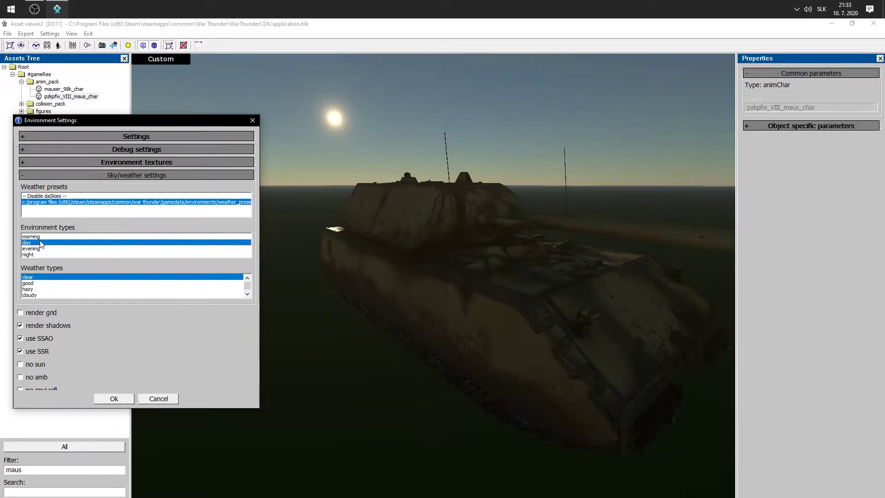
click(37, 237)
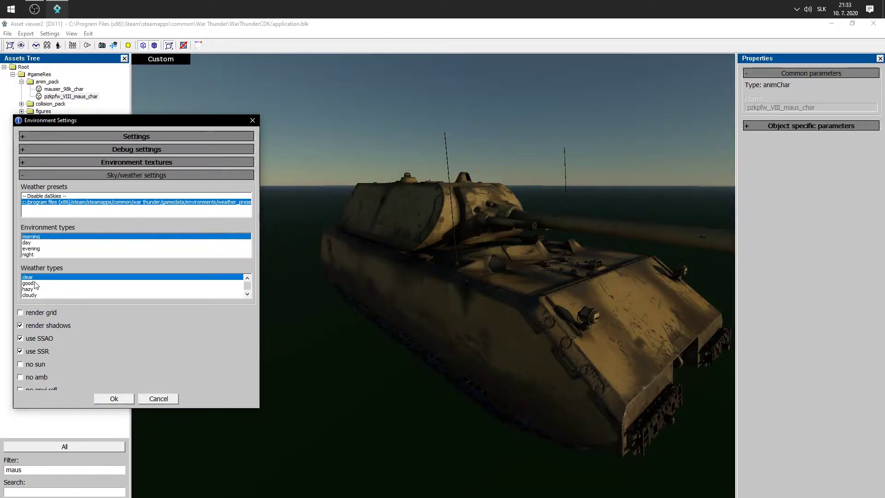
click(35, 289)
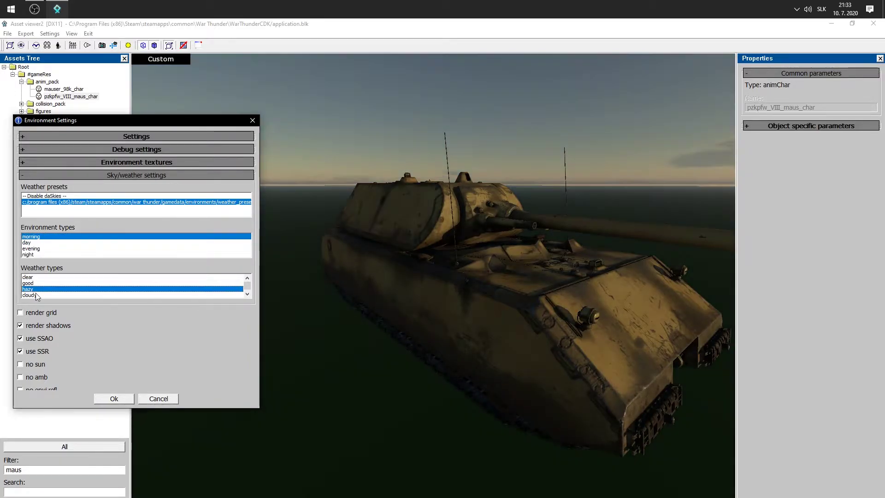
click(36, 277)
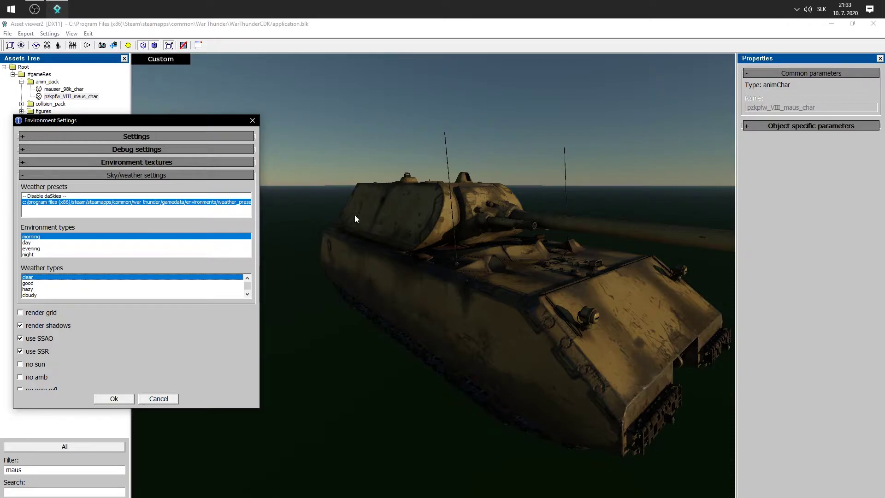
Step: Enable render grid, toggle render shadows off and back on, and accept the environment settings
scroll(57, 297, down, 3)
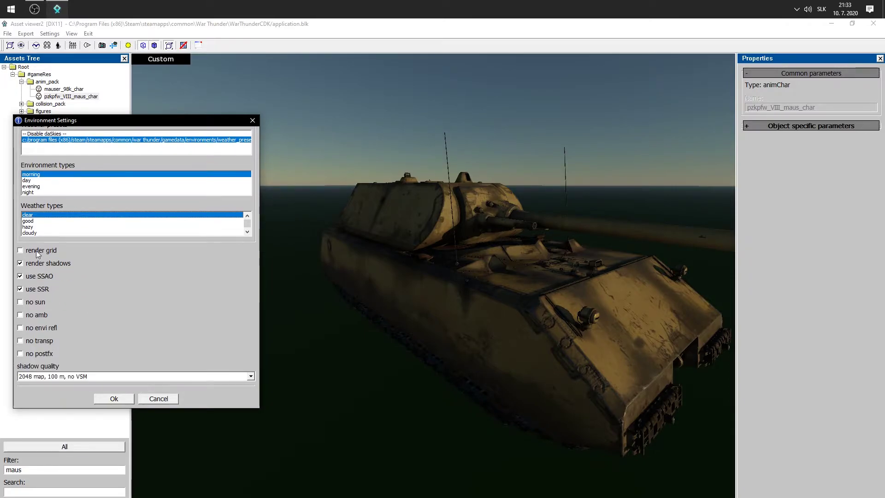
click(36, 250)
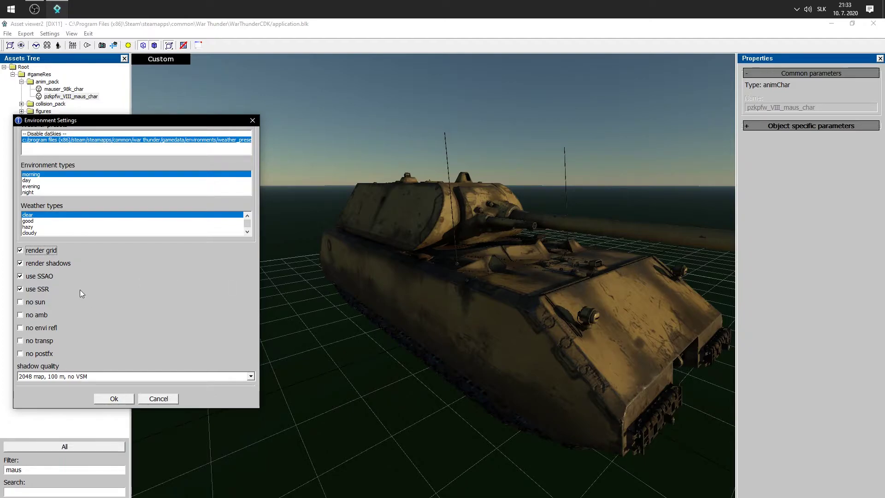
scroll(74, 281, down, 1)
double_click(51, 240)
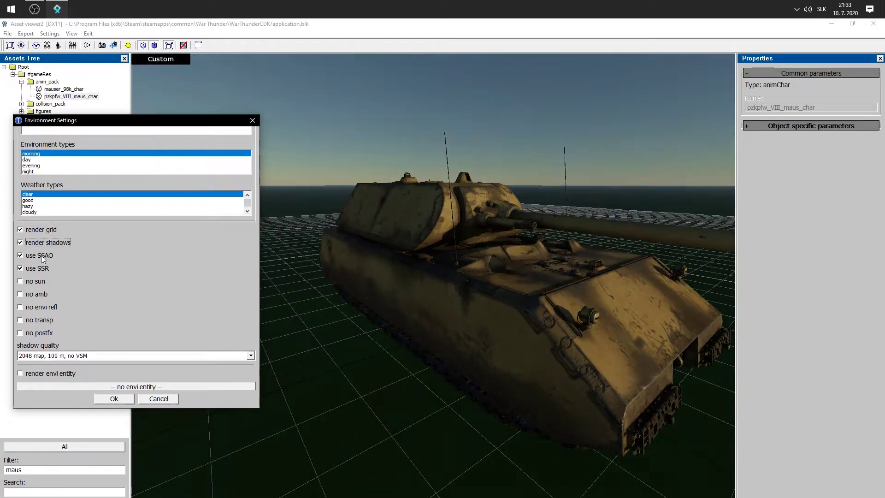
scroll(64, 293, down, 2)
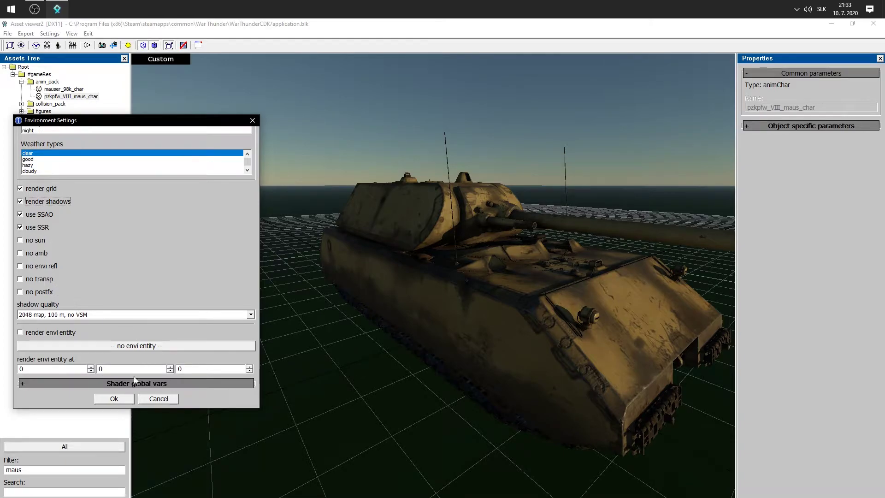
click(114, 398)
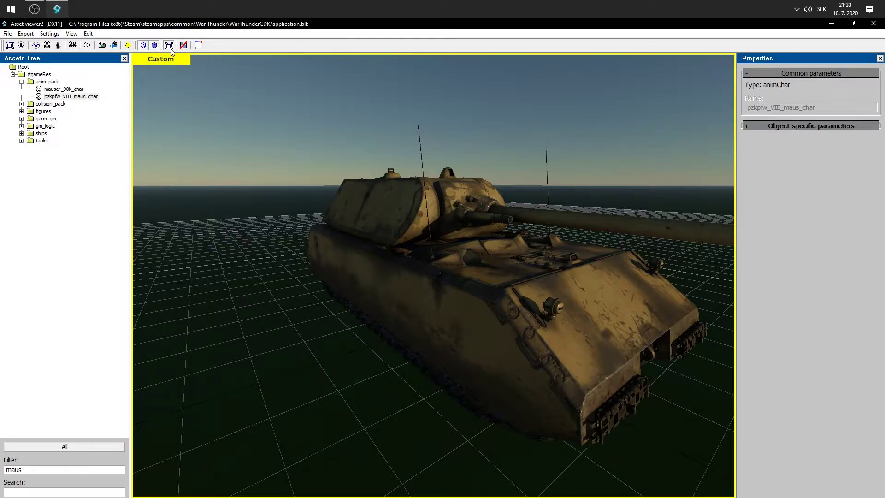
Step: Open the AssetViewer console, read through the log from its first entries to the last line, and close it
click(199, 46)
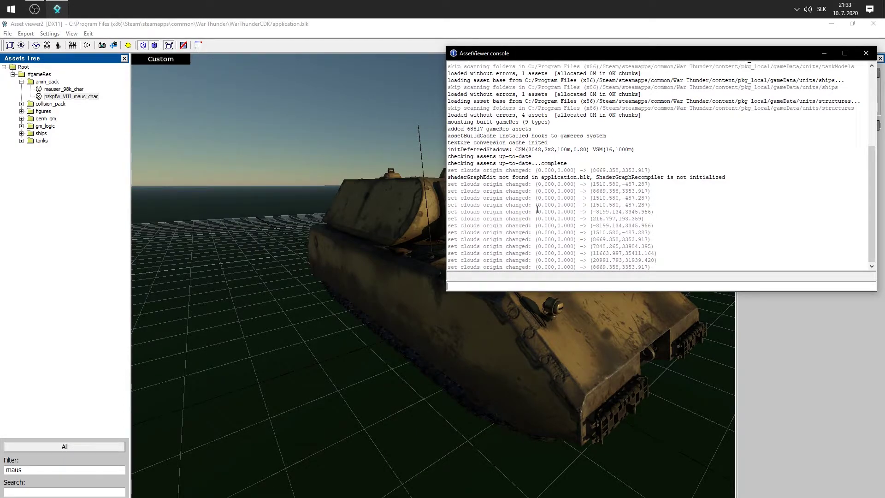
scroll(516, 226, up, 7)
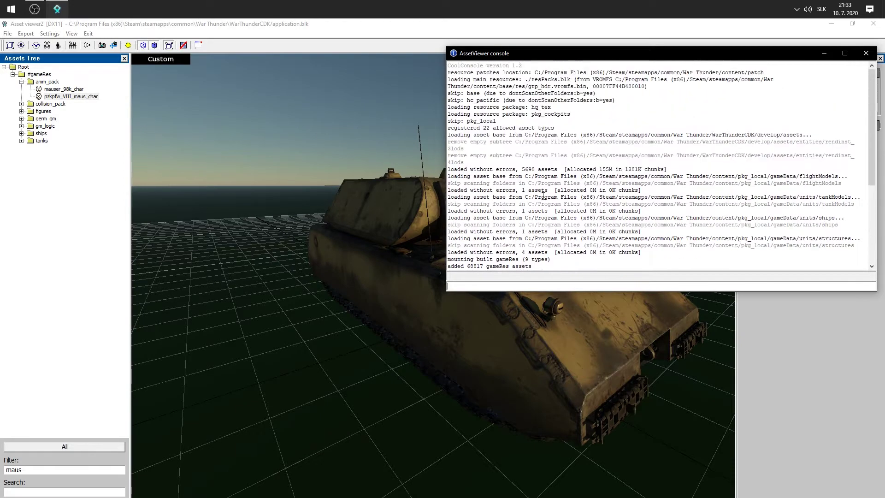
scroll(537, 189, down, 7)
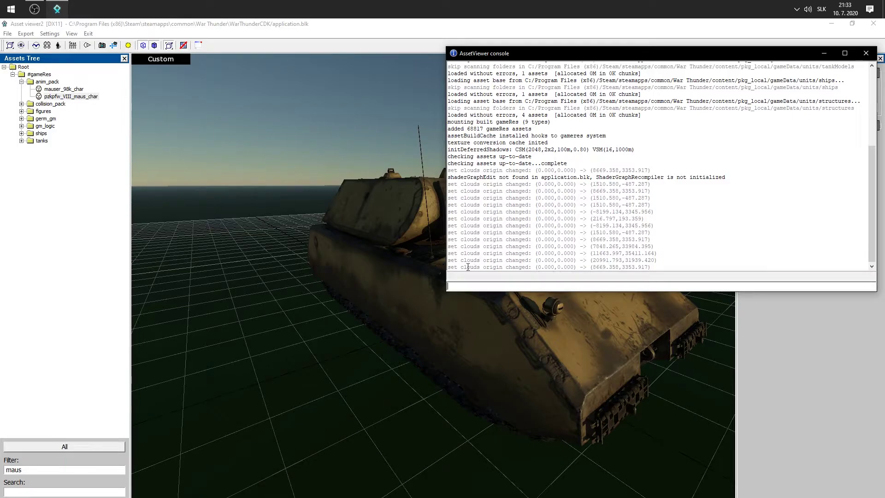
scroll(468, 267, up, 7)
scroll(524, 220, down, 7)
drag(451, 267, 636, 268)
click(457, 266)
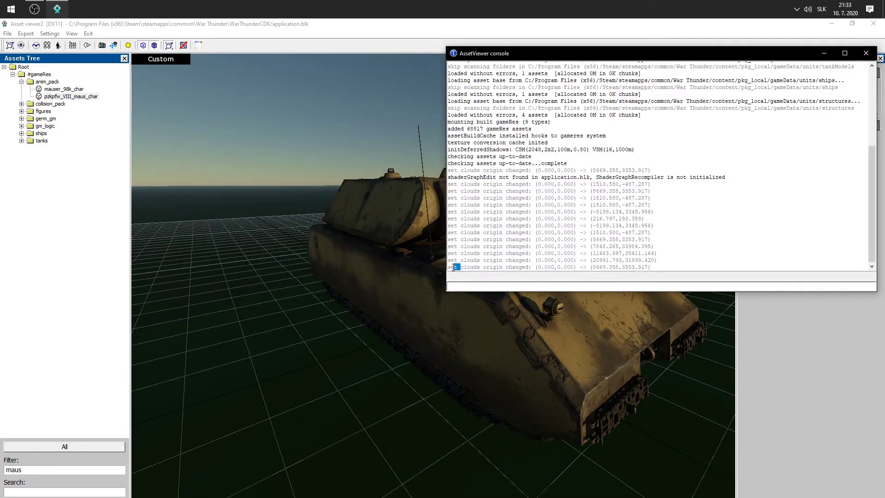
click(866, 53)
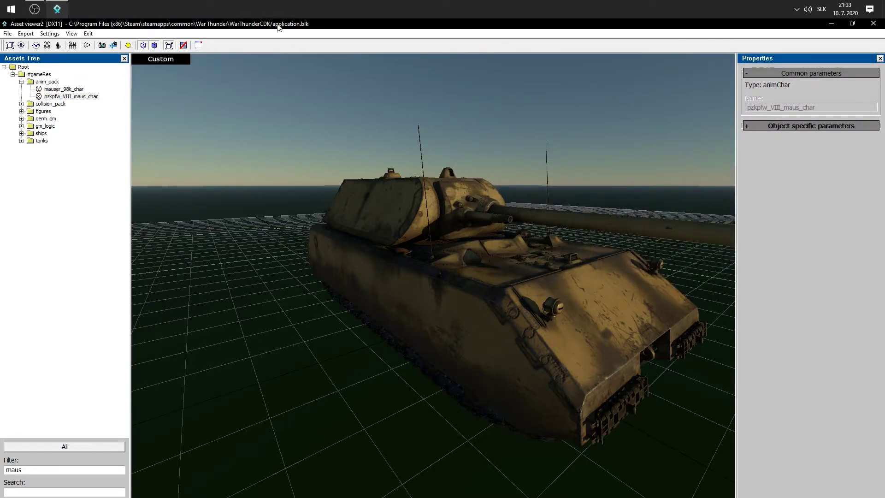
Step: Reopen the AssetViewer console to examine the latest clouds origin entries and the earlier loading messages, and close it again
click(200, 48)
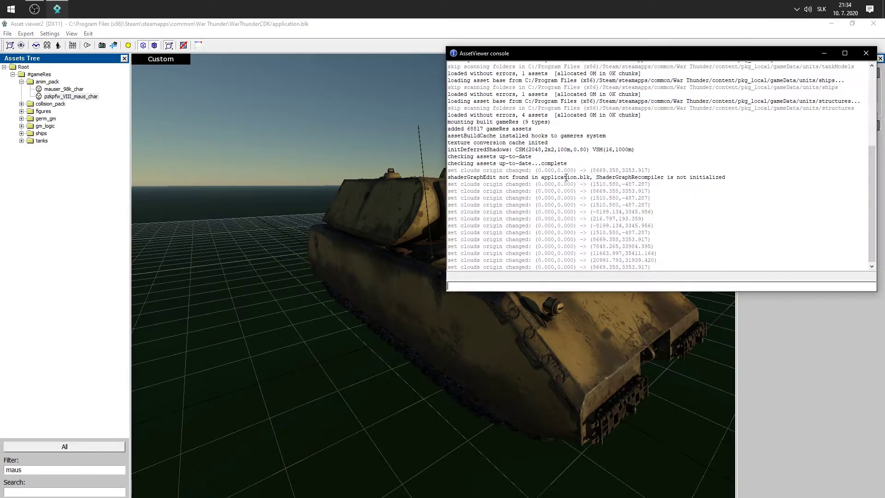
drag(654, 268, 448, 260)
click(440, 252)
scroll(493, 221, up, 3)
scroll(500, 212, down, 3)
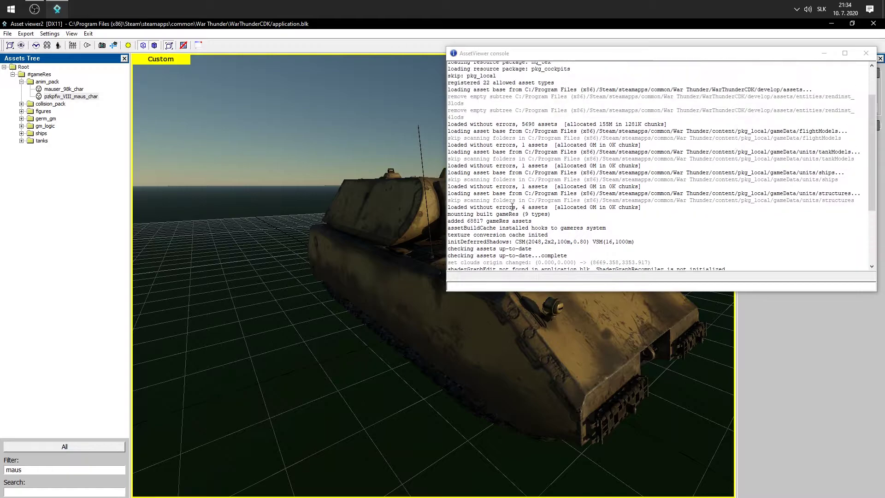
click(866, 54)
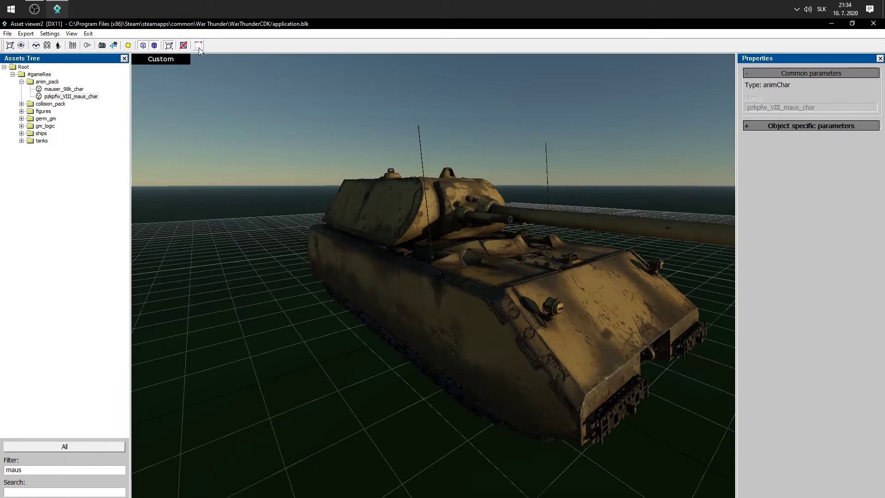
Step: Create a screenshot of the tank and view the saved av_scrn001 image from the WarThunderCDK folder
click(103, 46)
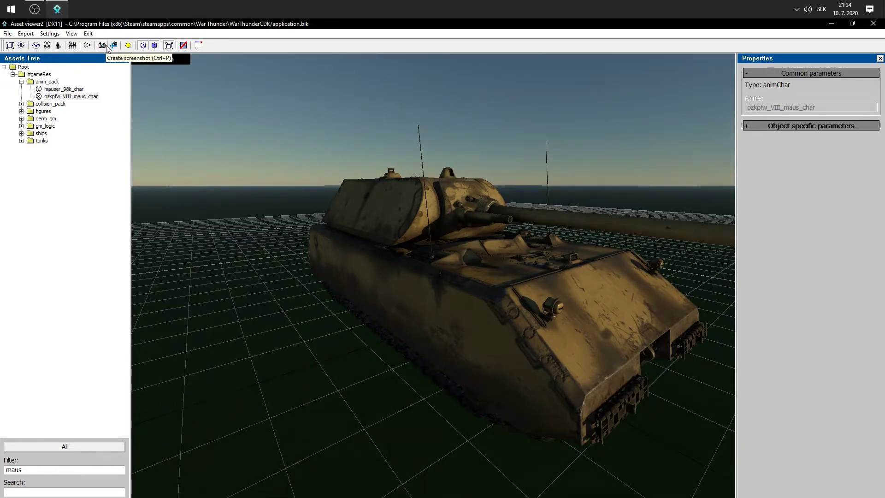
middle_drag(530, 262, 411, 251)
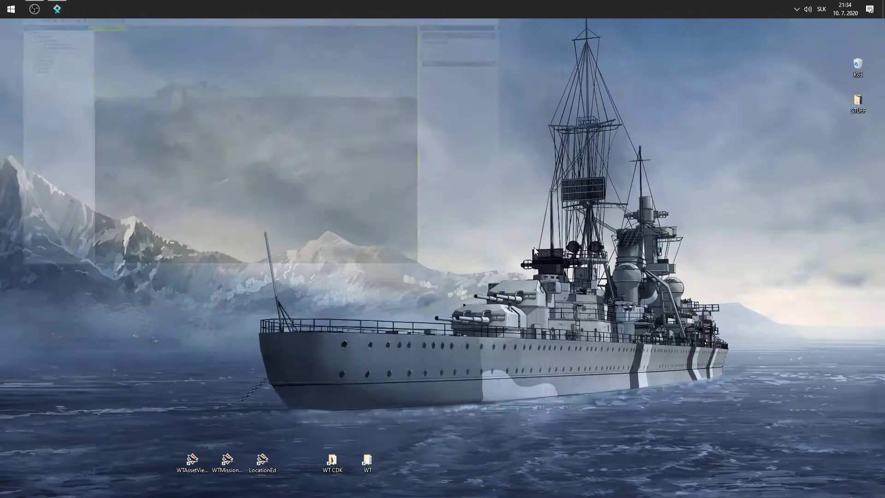
click(832, 23)
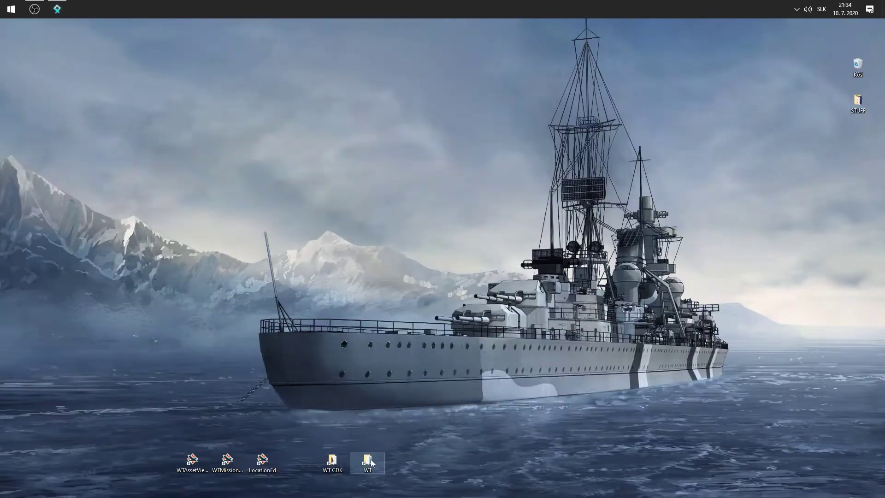
double_click(339, 461)
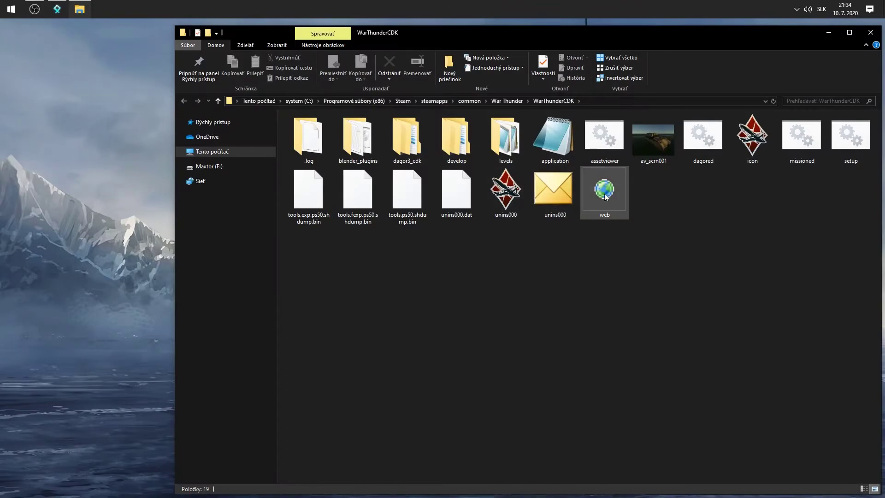
double_click(673, 149)
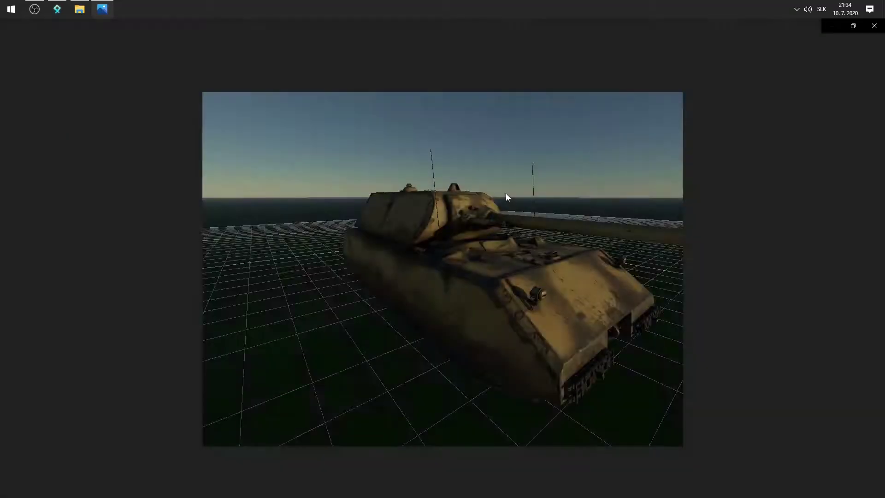
click(874, 26)
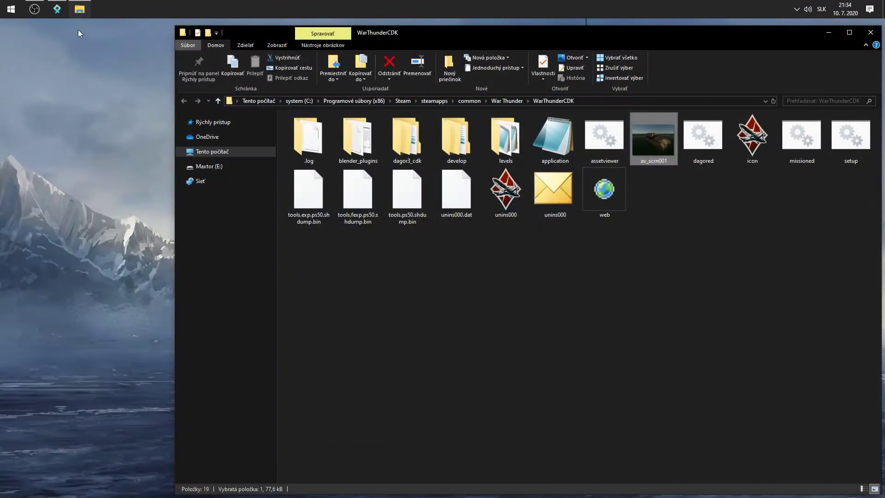
Step: Switch back to the Asset Viewer and set the screenshot width to 1920, height to 1080 and JPEG quality to 100
click(56, 9)
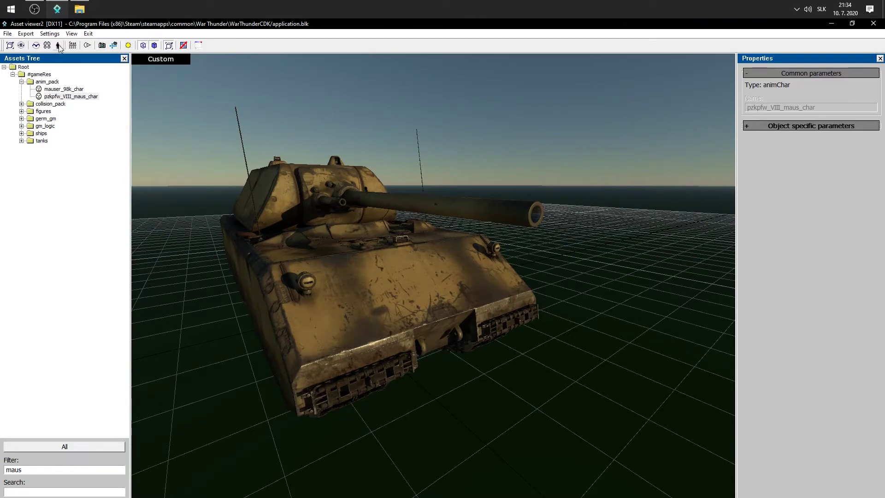
click(50, 34)
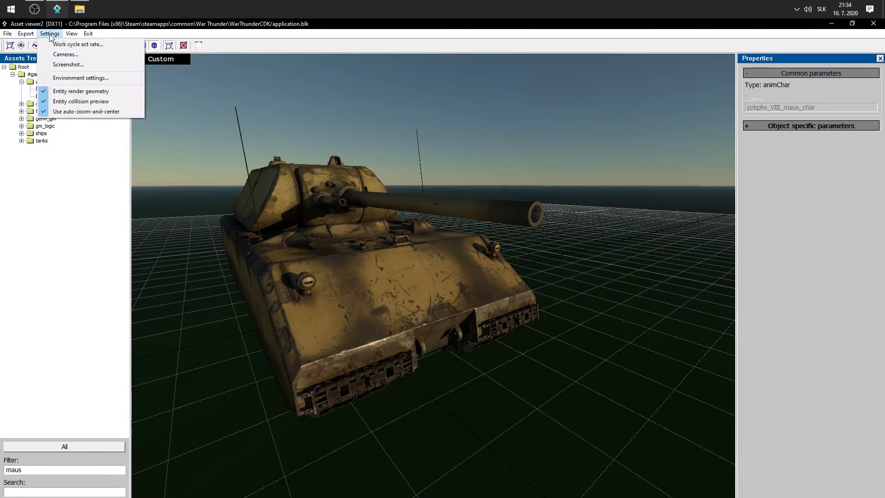
click(68, 65)
double_click(471, 199)
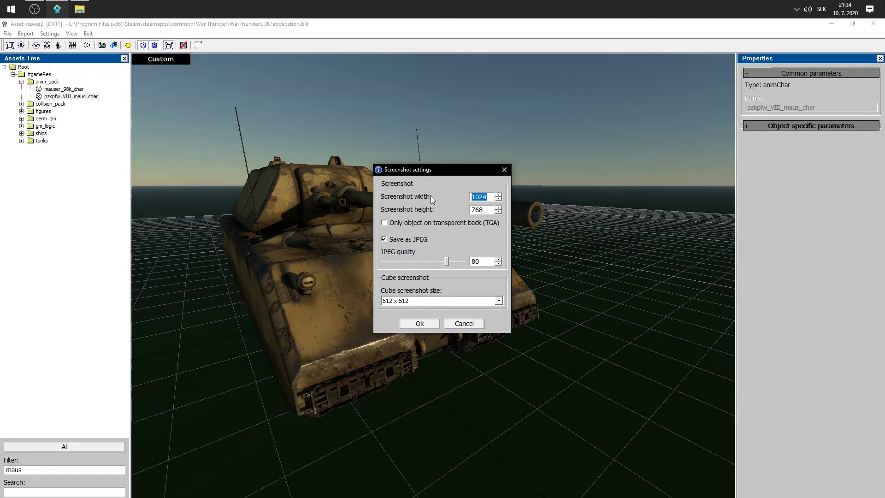
text(192)
double_click(492, 210)
text(1)
click(419, 239)
drag(446, 262, 464, 262)
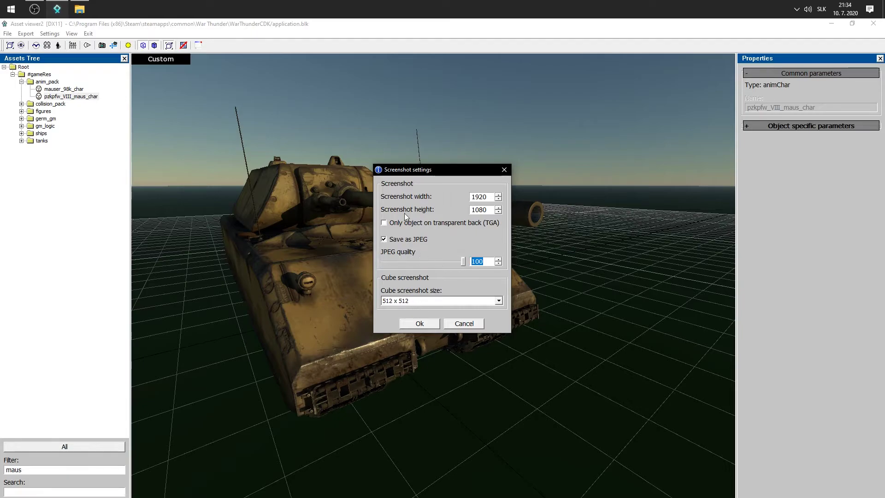
click(425, 322)
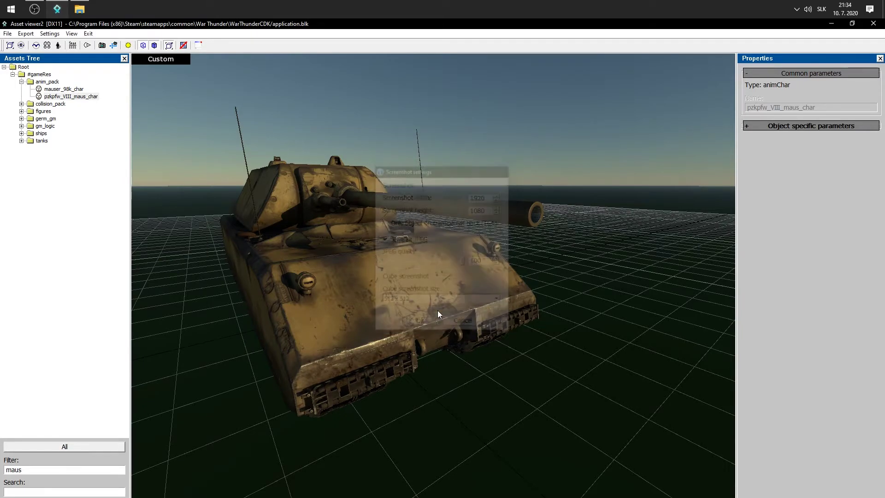
Step: Frame the tank head-on from the front, create another screenshot and view the saved av_scrn002.jpg outside the Asset Viewer
click(439, 311)
key(space)
key(d)
key(w)
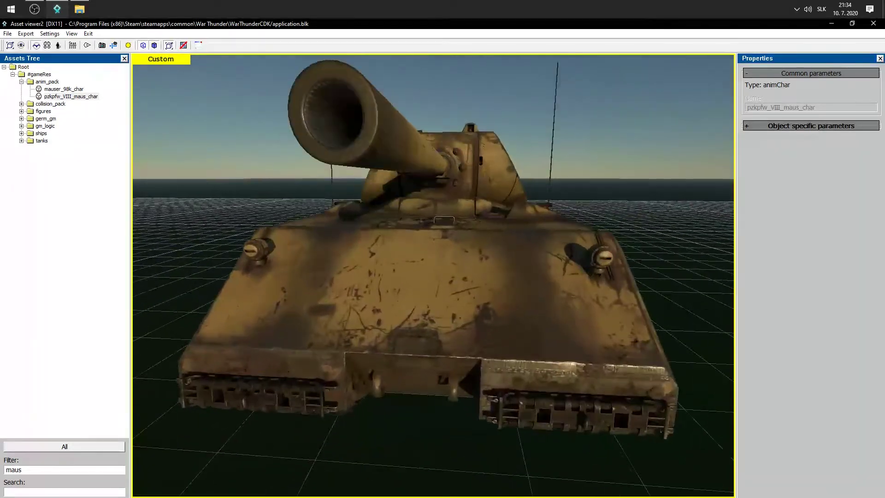
key(s)
key(a)
key(space)
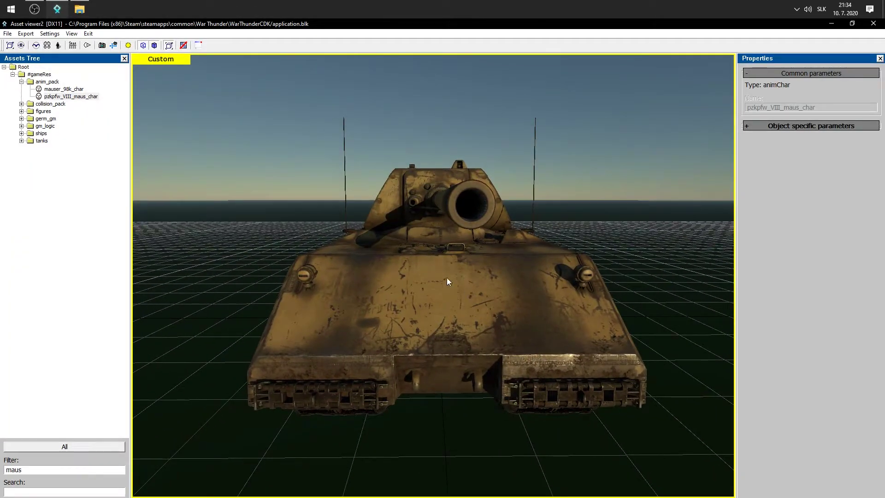
click(103, 45)
click(831, 23)
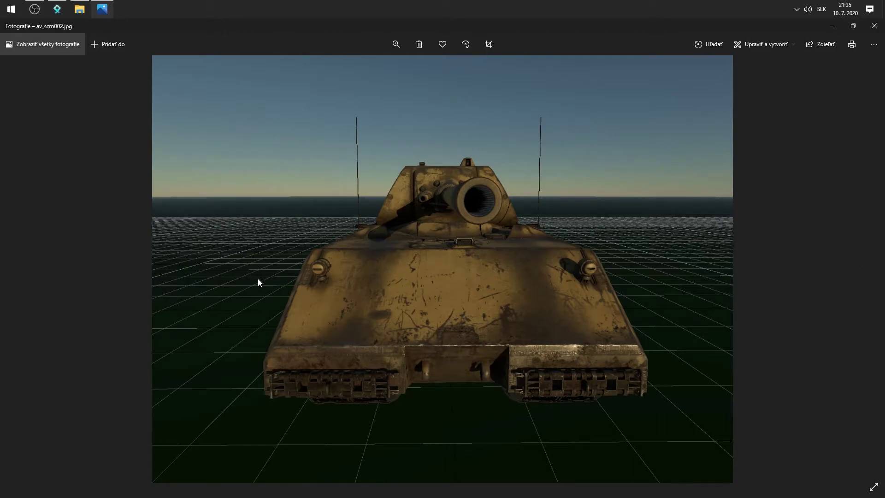
Step: Switch back to the Asset Viewer from the saved screenshot and toggle auto-zoom-and-center off and on again
click(875, 25)
click(57, 9)
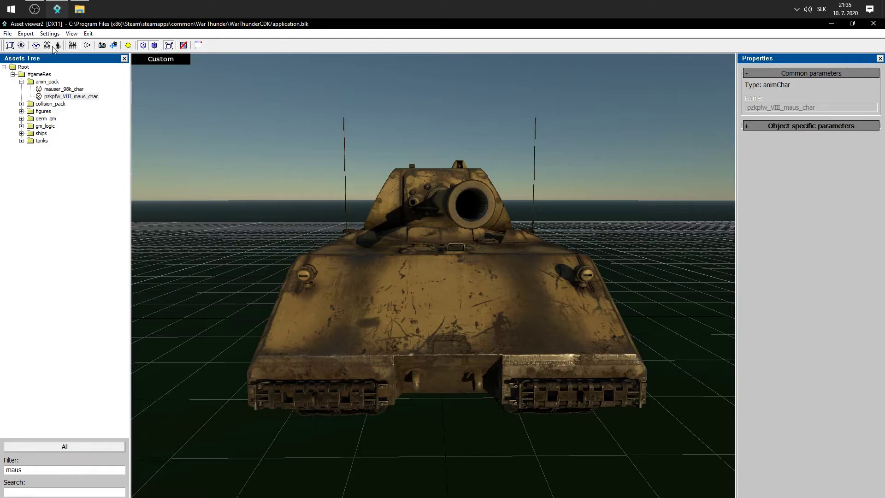
click(169, 49)
click(441, 270)
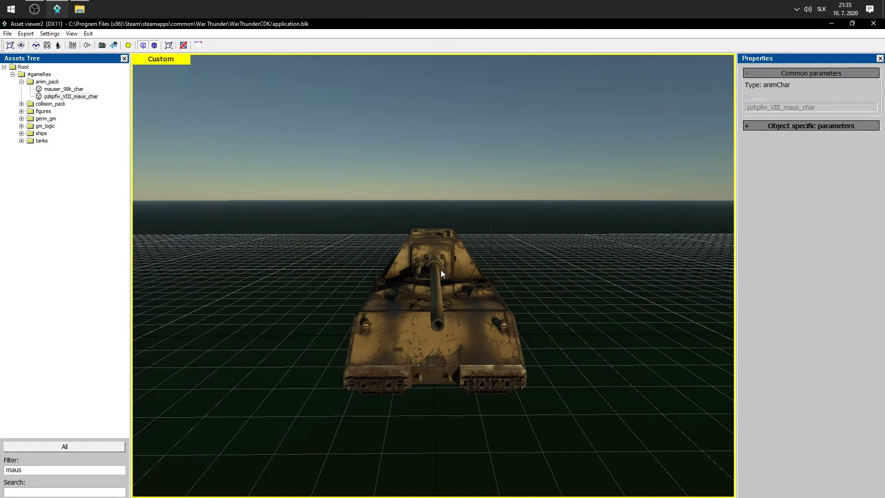
click(171, 44)
Step: Fly the camera around the Maus tank from its front to a side view
scroll(392, 242, up, 4)
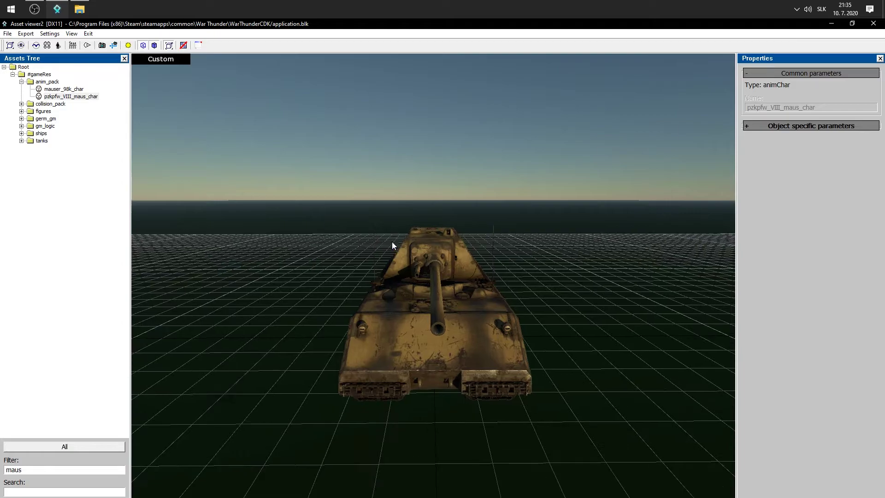
middle_drag(436, 329, 503, 292)
key(space)
key(w)
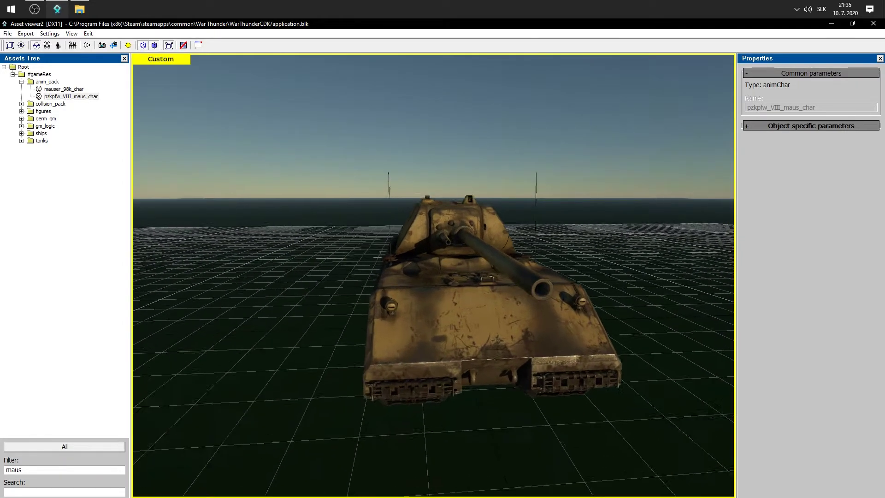
key(a)
middle_drag(351, 307, 429, 315)
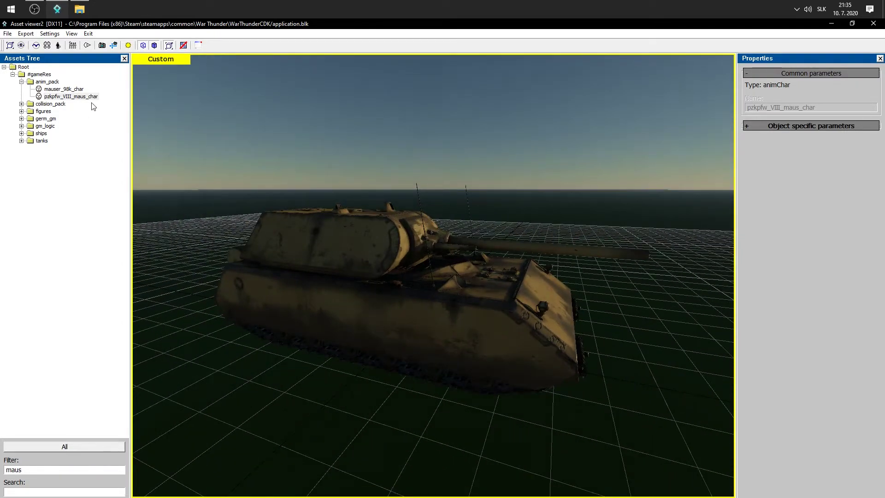
Step: Clear the asset selection, reload pzkpfw_VIII_maus_char from the anim_pack folder and inspect the tank from the side
click(66, 33)
mouse_move(38, 36)
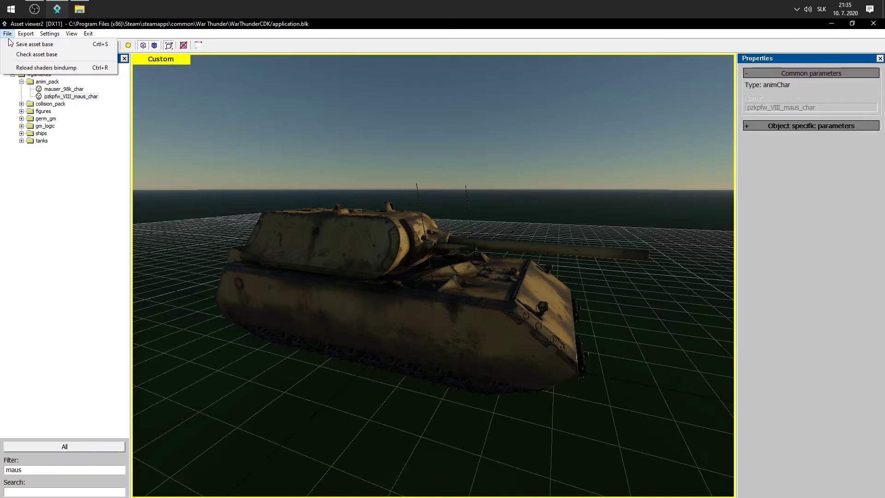
click(55, 203)
click(86, 245)
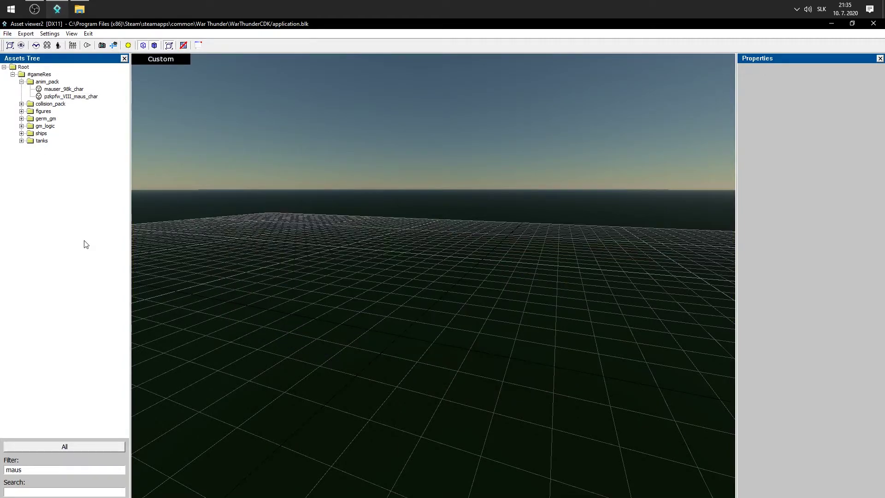
click(51, 97)
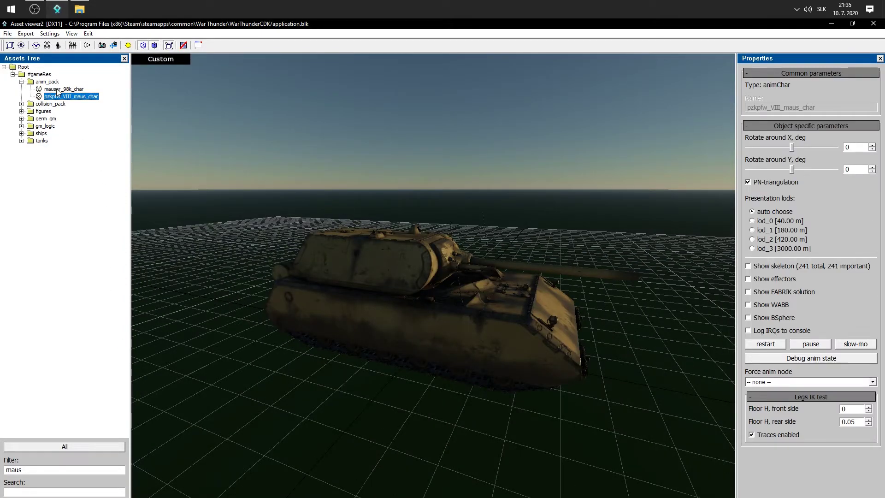
middle_drag(394, 276, 392, 228)
scroll(392, 226, up, 3)
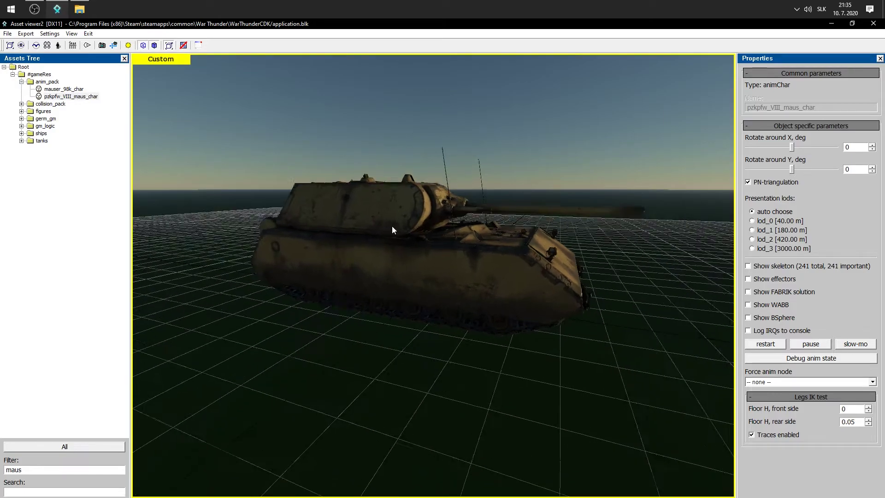
Step: Examine the list in the asset types filter, close it without changes and look around the tank again
click(80, 446)
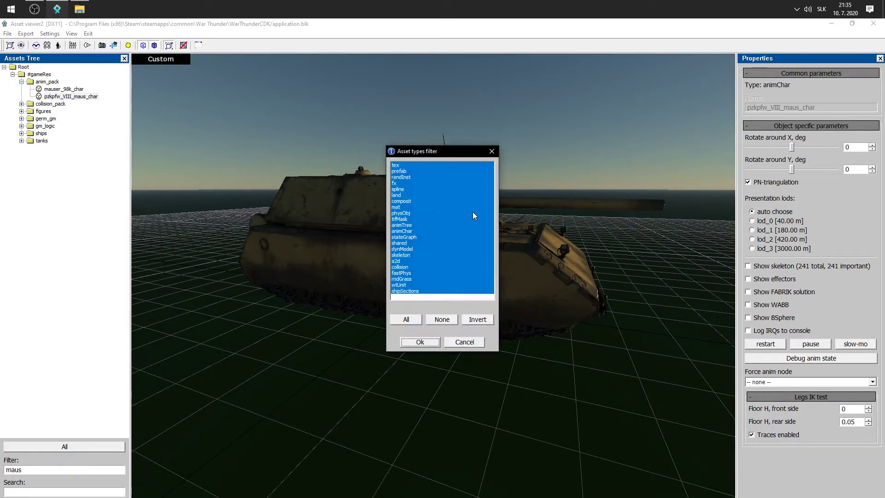
click(491, 151)
middle_drag(515, 275, 201, 175)
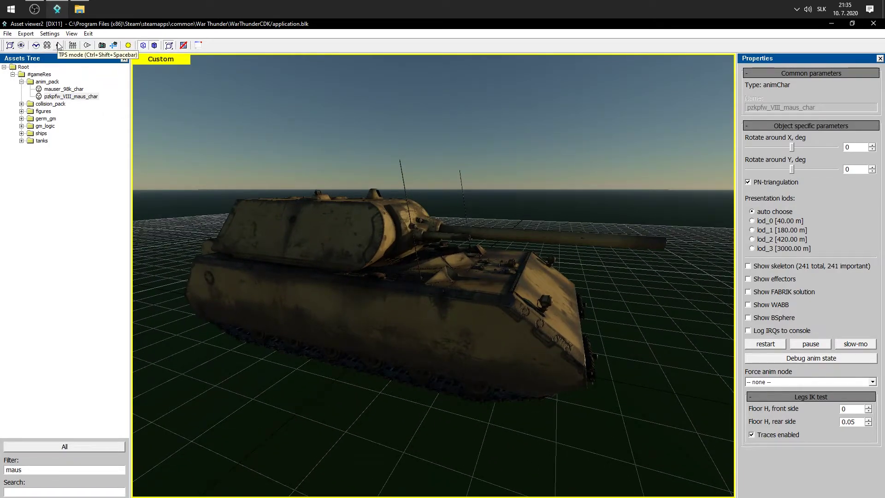
middle_drag(529, 271, 542, 255)
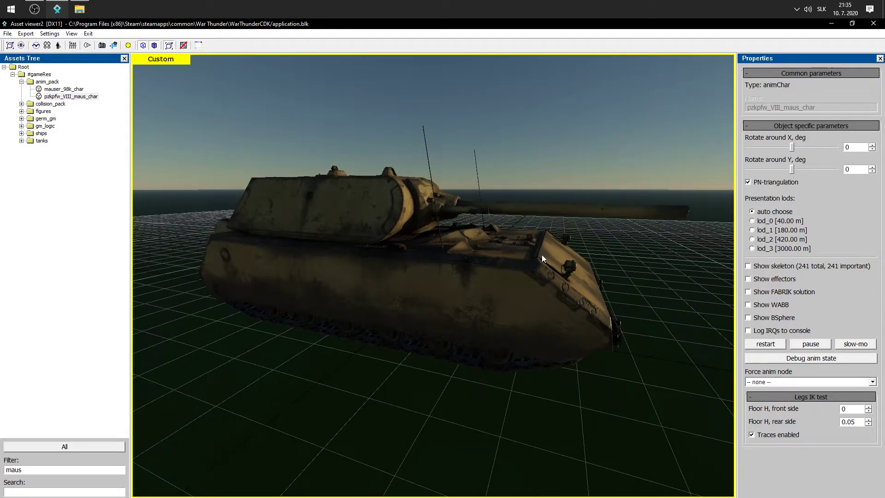
Step: Try the fly and FPS camera modes to move closer to the front corner of the tank
click(36, 45)
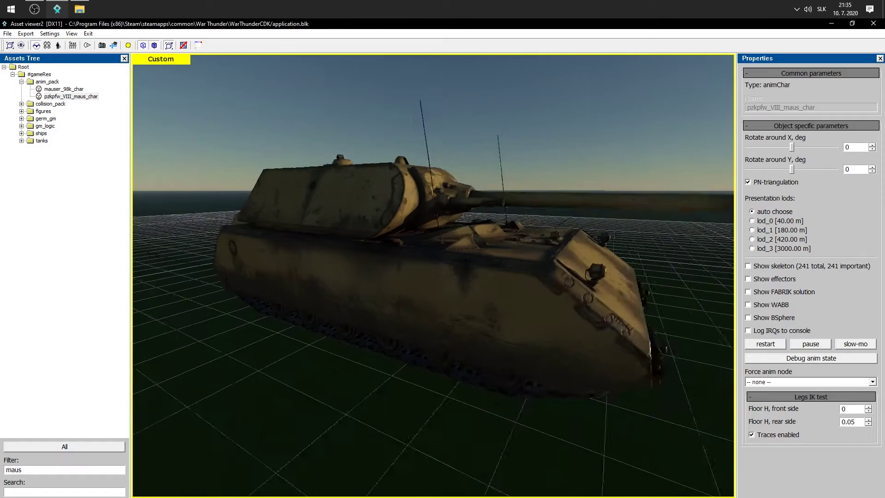
key(space)
click(48, 43)
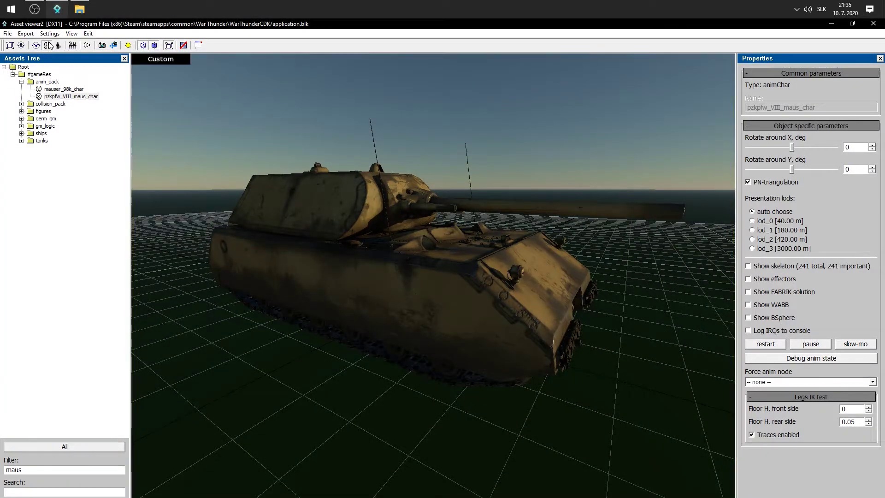
key(space)
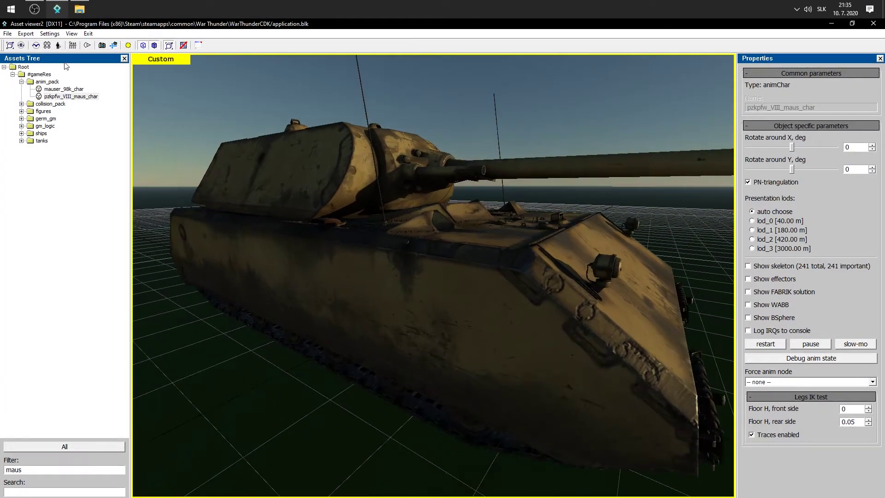
click(48, 45)
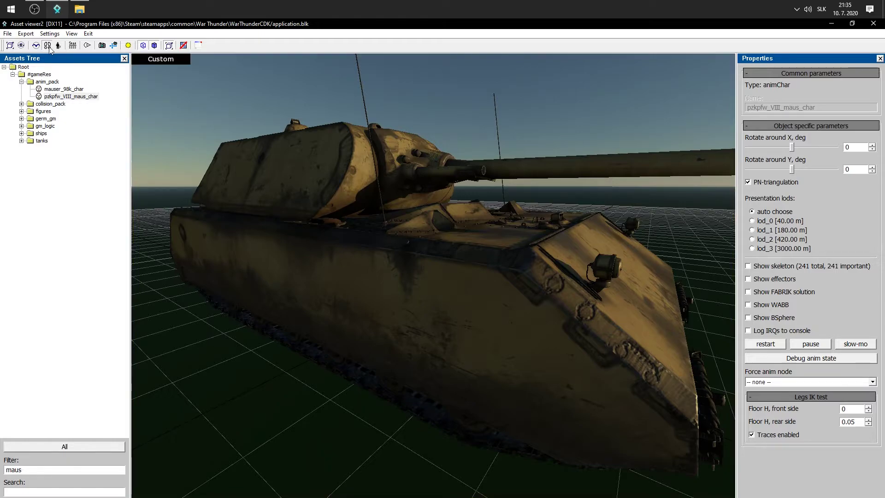
key(space)
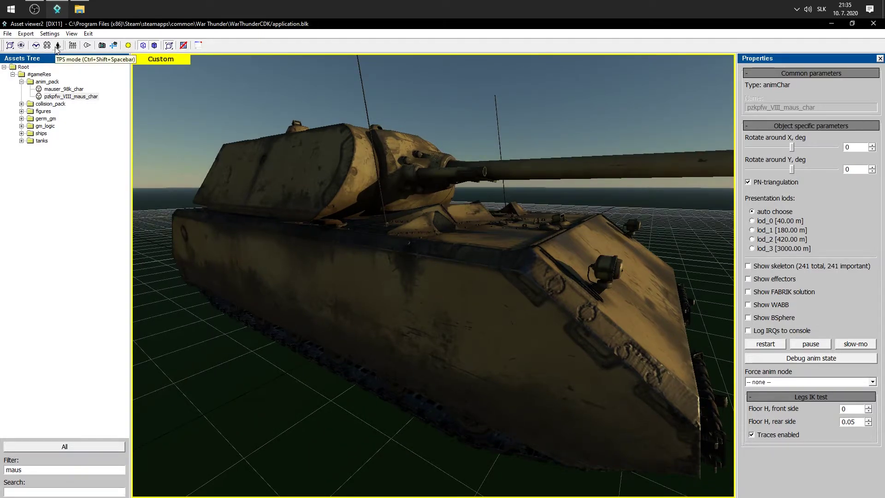
Step: Try the TPS camera mode, and use fly mode to back away from the tank and approach it again
click(56, 48)
click(409, 235)
key(space)
key(s)
key(space)
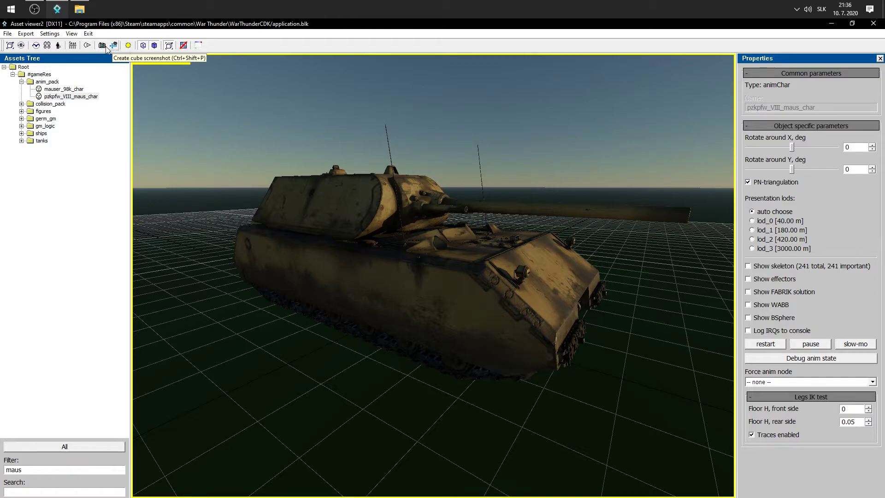
key(space)
key(w)
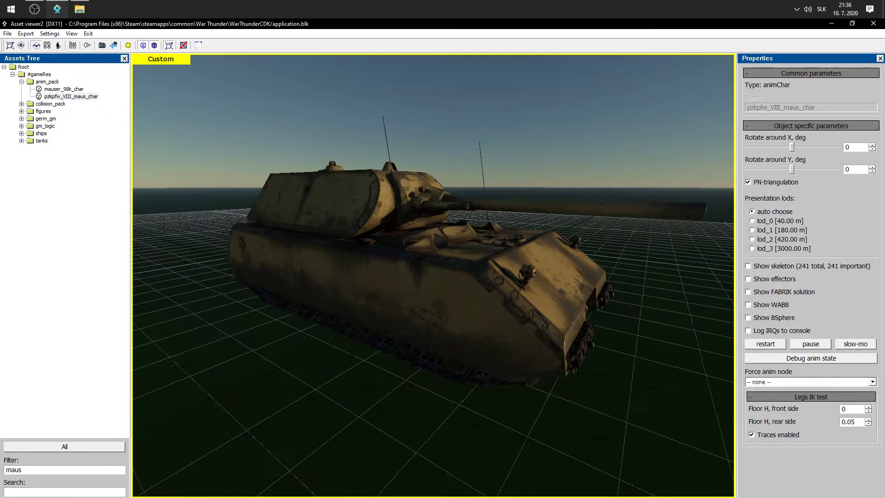
key(space)
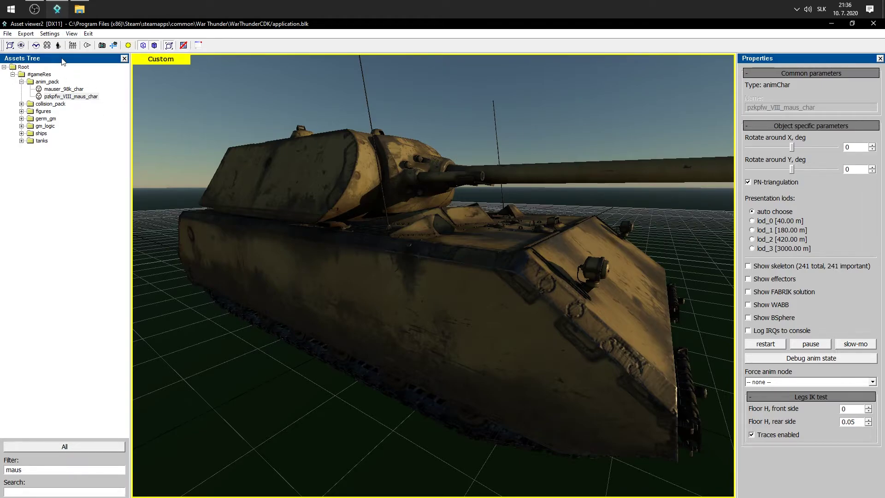
Step: Deselect the Maus asset and view the mauser_98k_tex textures in the figures folder under tanks
click(72, 33)
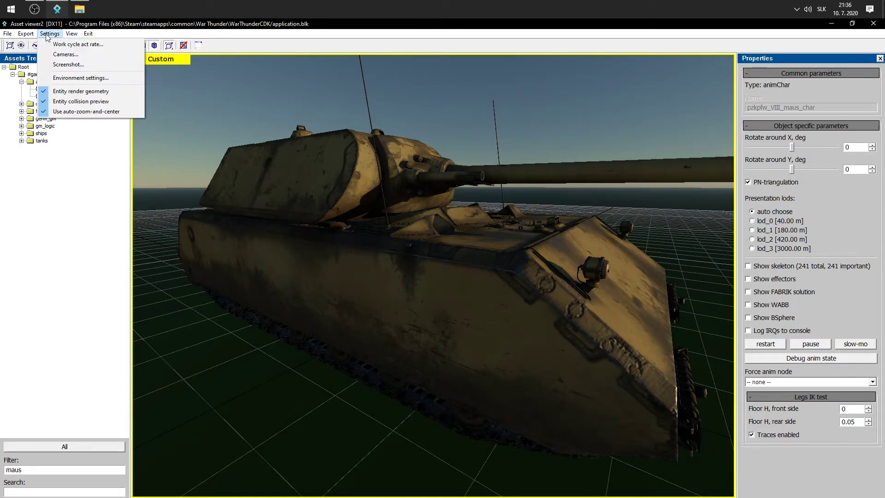
mouse_move(28, 35)
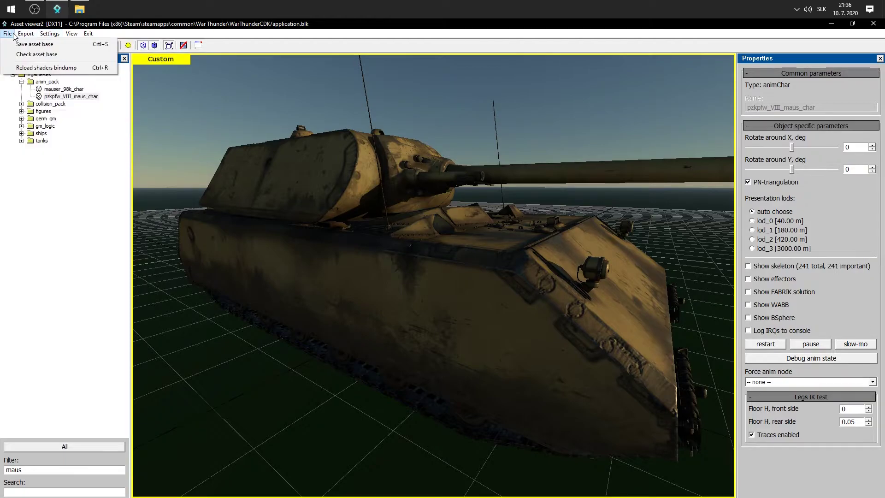
click(70, 36)
click(98, 289)
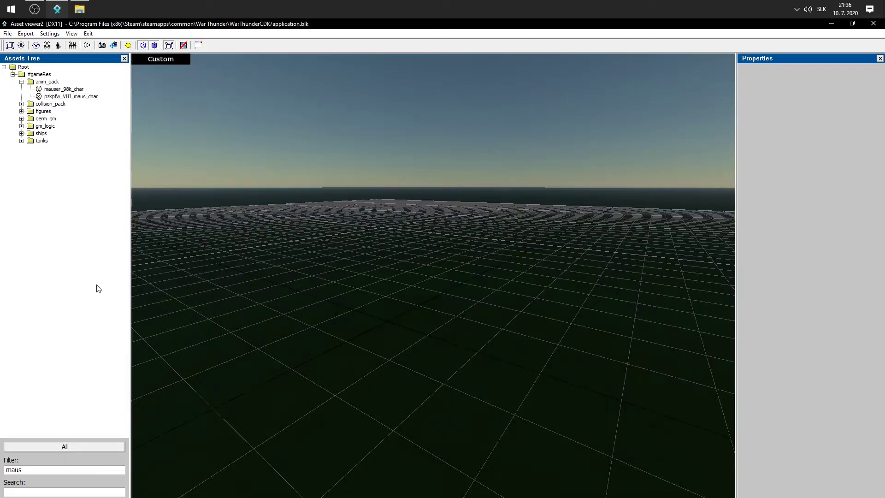
click(21, 141)
click(38, 142)
click(30, 148)
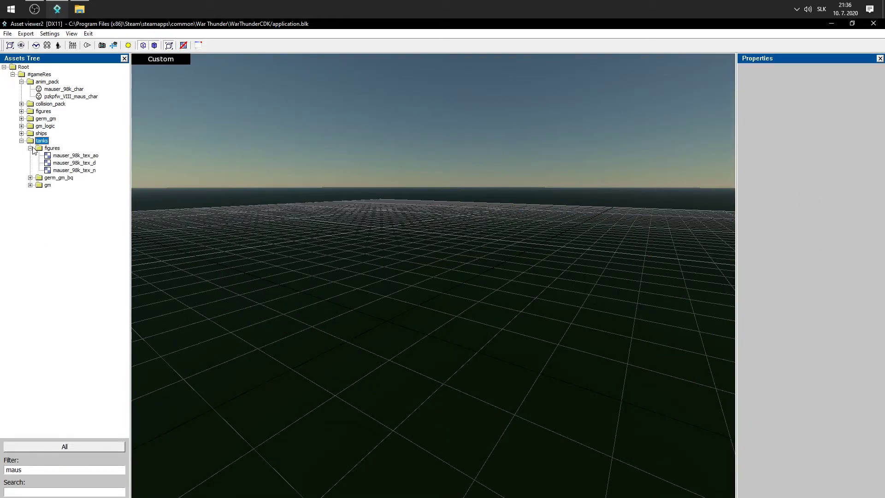
click(48, 150)
click(68, 157)
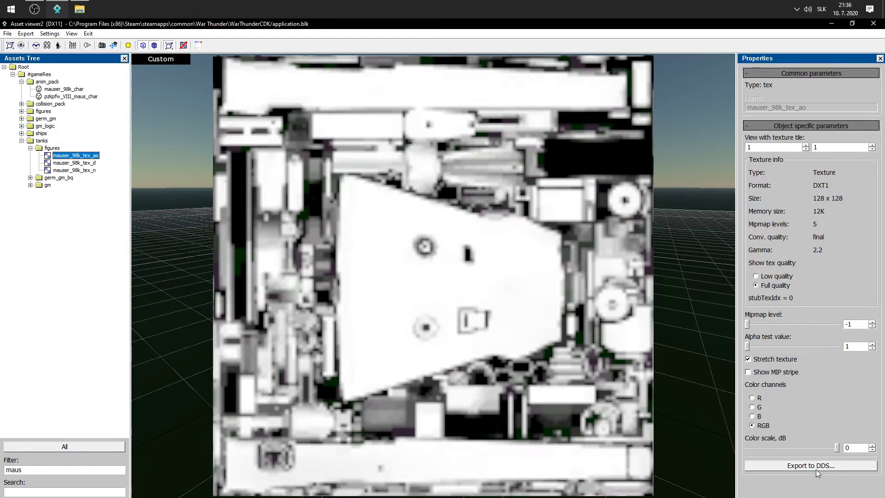
click(55, 163)
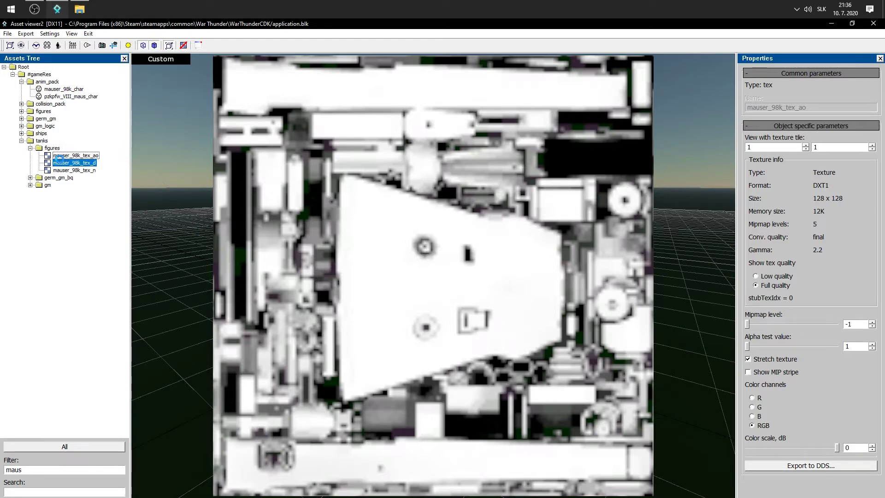
click(59, 170)
Step: View the Maus gun and turret textures in germ_gm_bq and the Maus track textures in gm
click(30, 178)
click(69, 207)
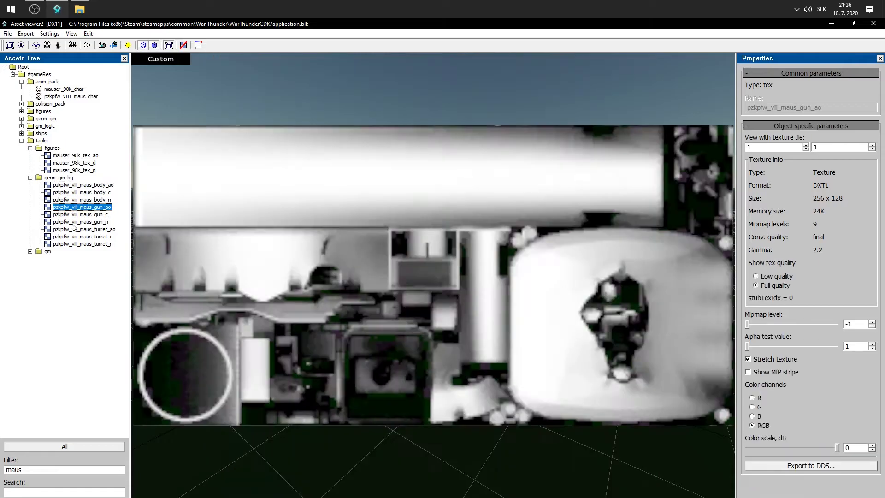
click(67, 237)
click(30, 251)
click(74, 266)
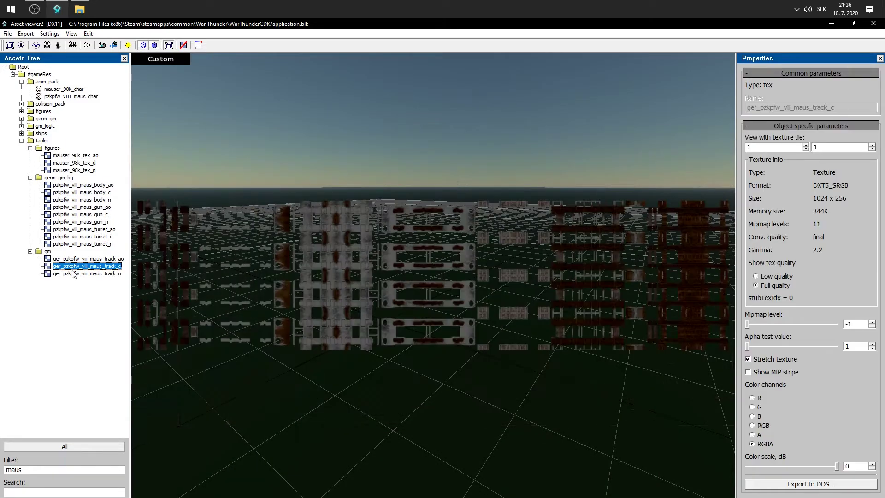
click(76, 273)
Step: Filter the asset tree by "pumpkin" and open halloween_pumpkin_dynmodel from the aces folder
drag(27, 470, 2, 469)
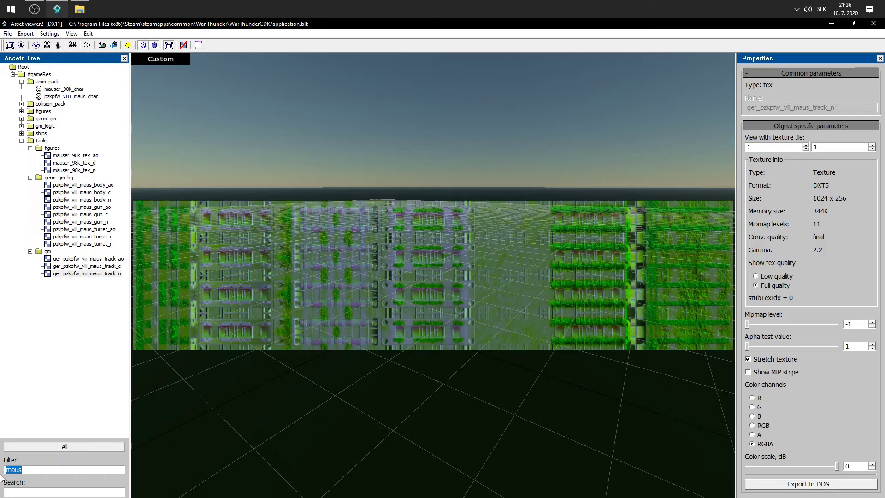
text(pumpkin)
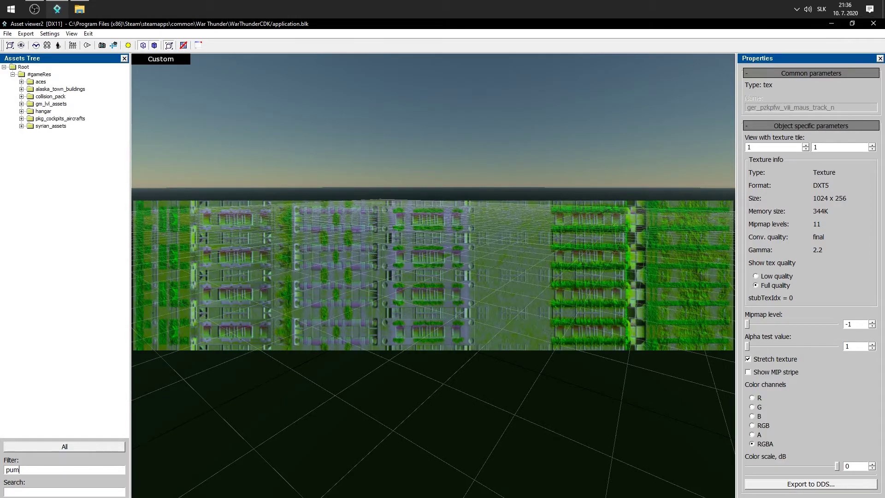
click(21, 81)
click(48, 90)
double_click(29, 141)
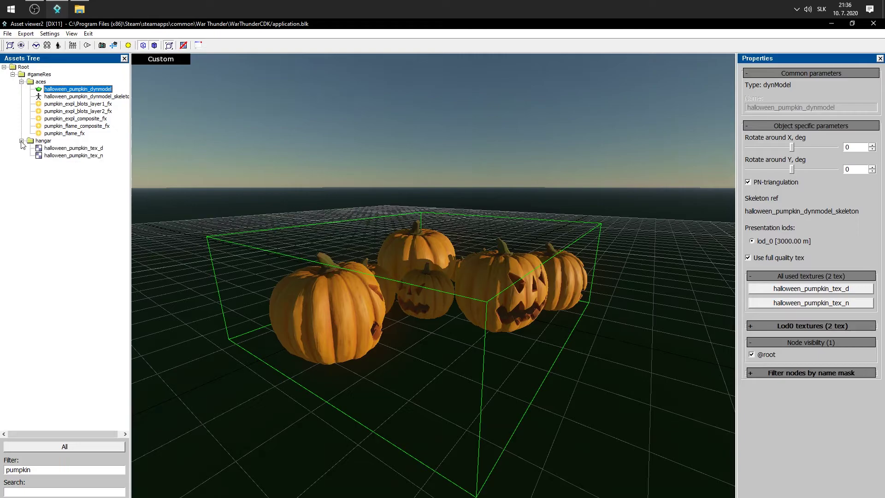
Step: View the halloween_pumpkin_tex_d and halloween_pumpkin_tex_n textures and the pumpkin_expl_blots_layer2_fx effect
click(52, 148)
click(53, 156)
click(77, 112)
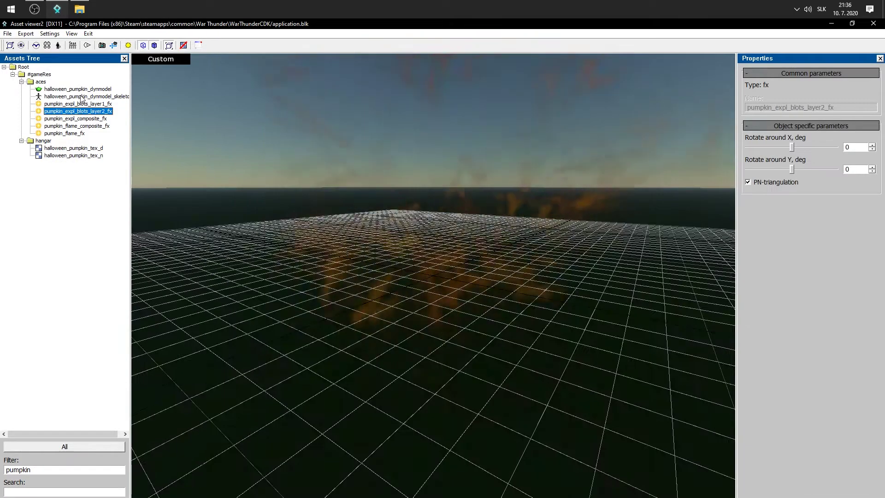
Step: Reopen halloween_pumpkin_dynmodel, collapse its node visibility parameters and view the pumpkins from different angles
click(86, 89)
middle_drag(523, 255, 489, 249)
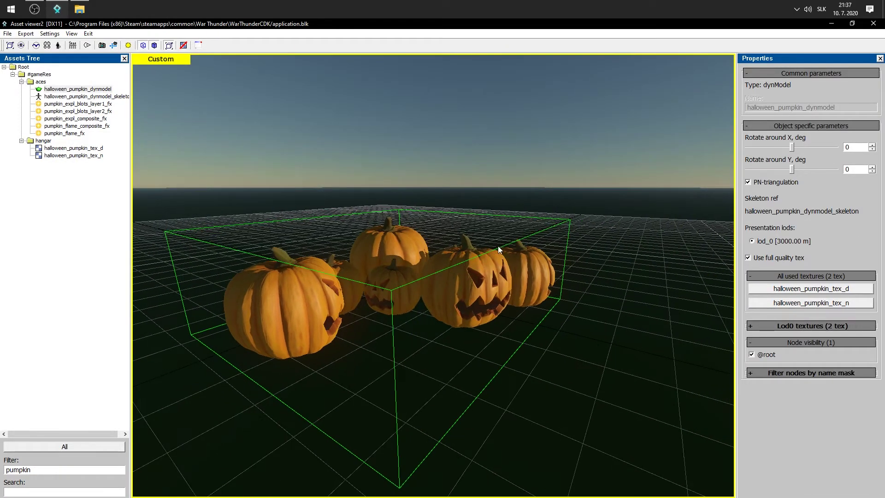
click(806, 342)
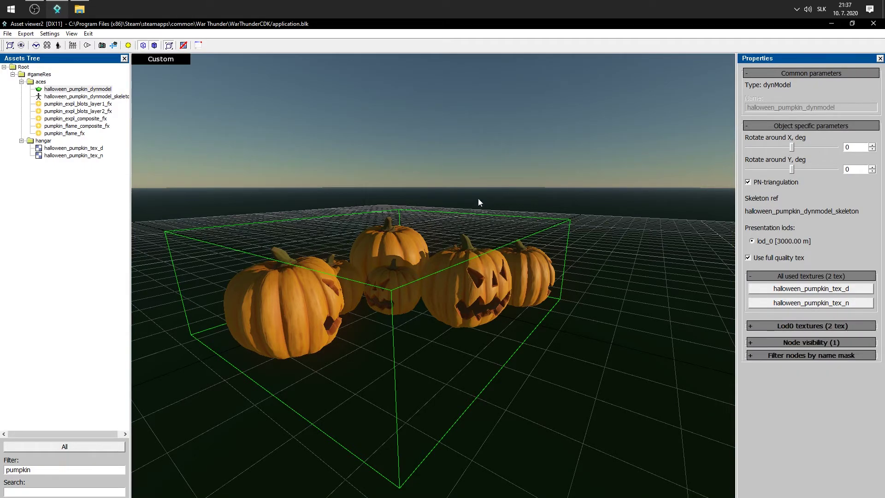
middle_drag(479, 201, 429, 217)
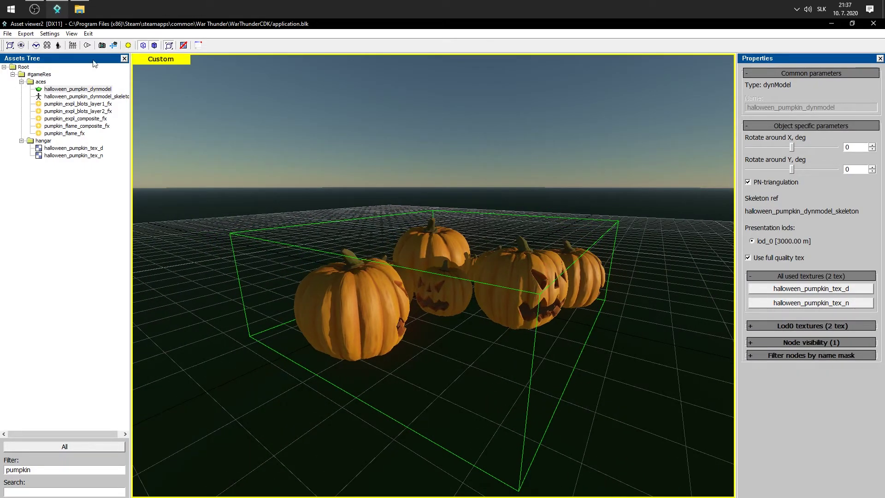
Step: Reopen halloween_pumpkin_dynmodel from the aces folder
click(72, 33)
click(66, 276)
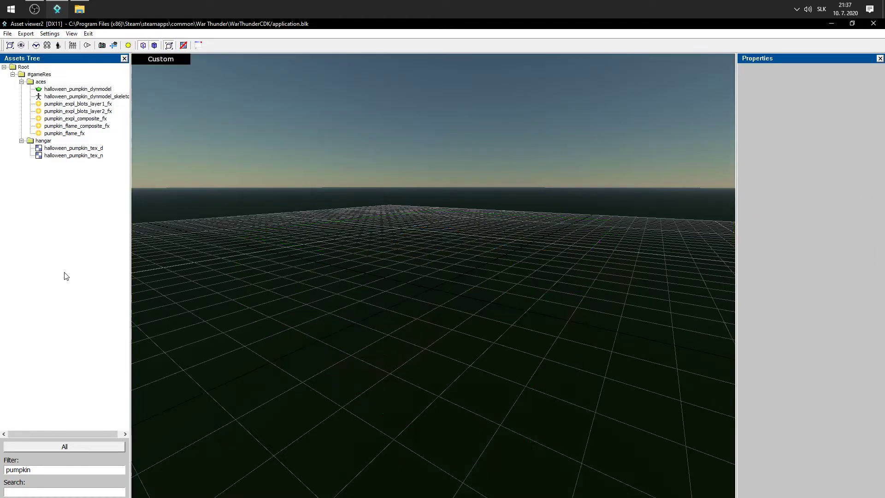
click(79, 95)
click(79, 91)
Step: Fly the free camera around the pumpkins, moving in close and backing out again
click(440, 287)
key(space)
key(s)
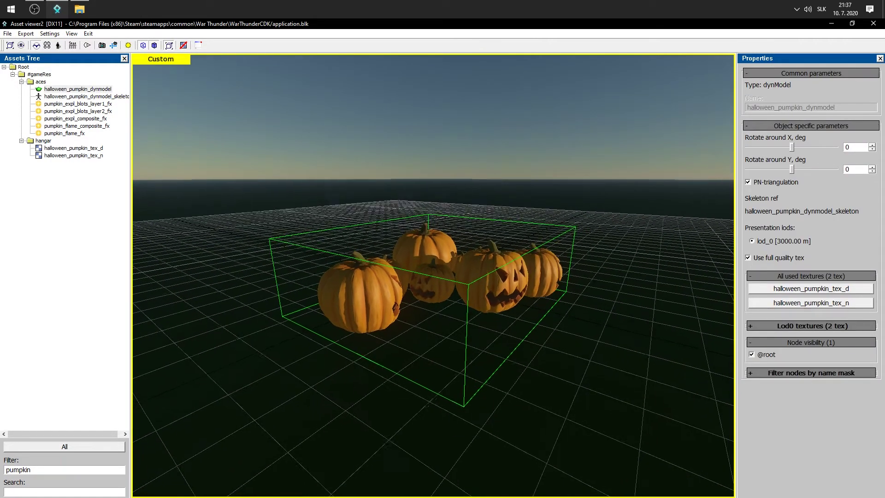
key(d)
key(w)
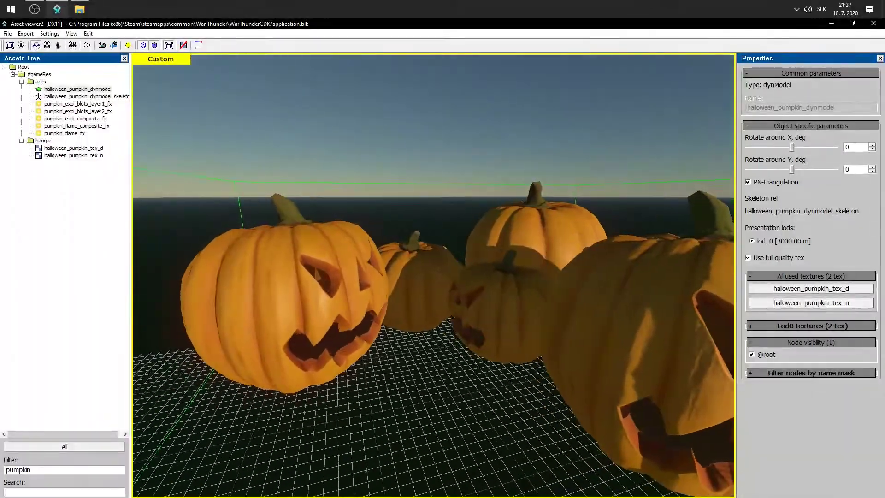
key(s)
key(w)
key(s)
key(w)
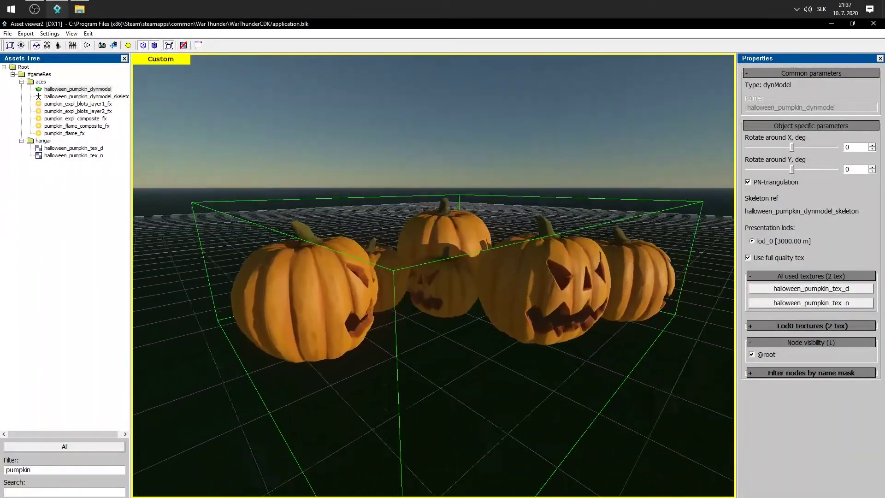
key(s)
key(space)
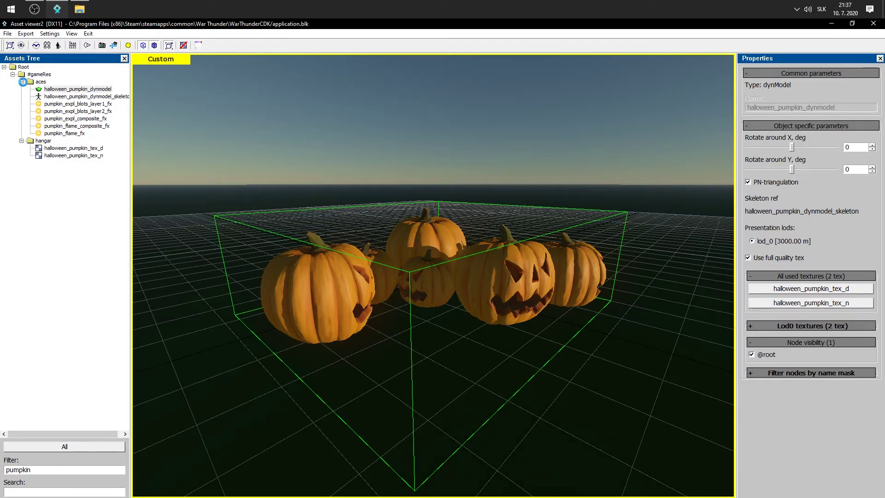
Step: Collapse and expand the aces folder, and display halloween_pumpkin_dynmodel again
click(22, 81)
click(22, 81)
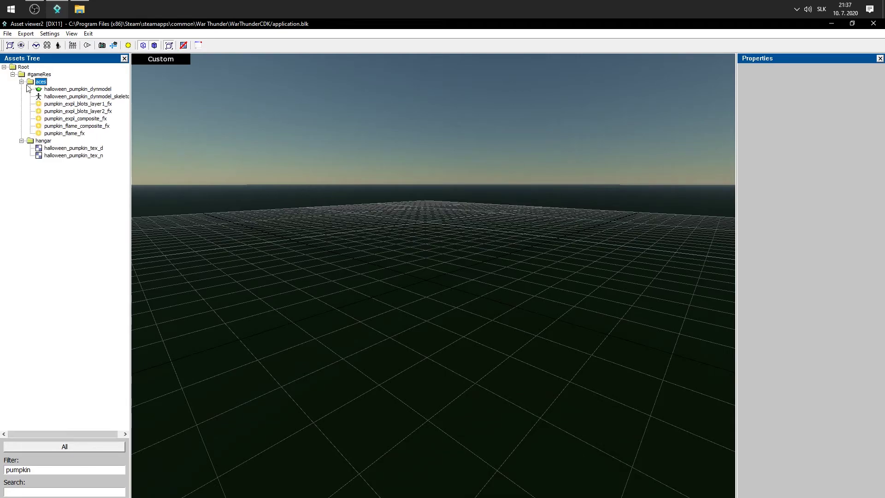
click(61, 90)
middle_drag(424, 306, 425, 285)
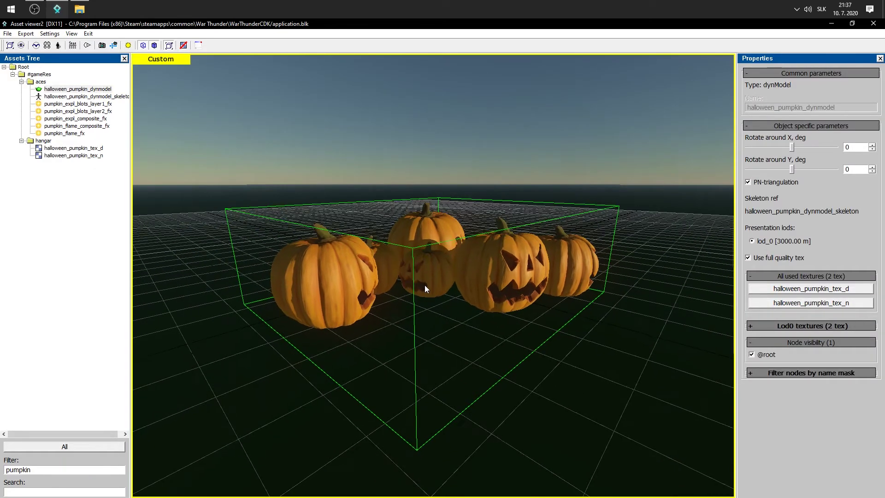
Step: Preview the diffuse and smoothness debug show modes in the environment settings, and restore the - RESULT - mode
click(161, 59)
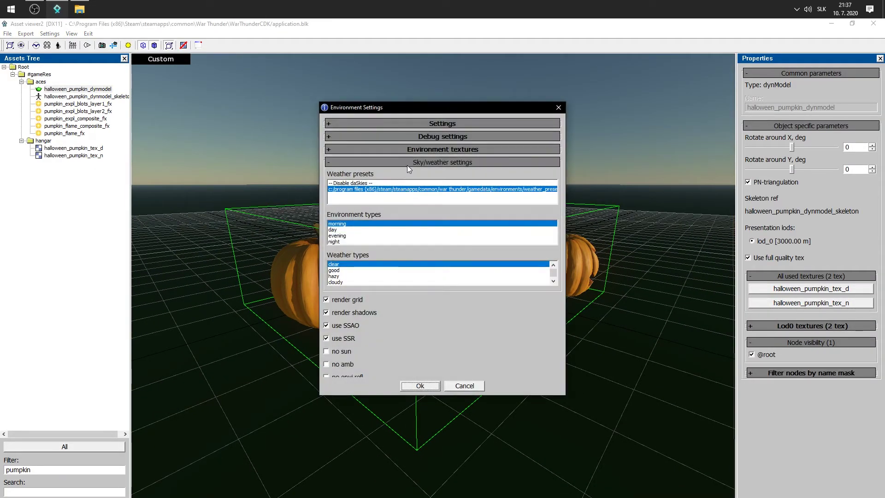
click(424, 149)
click(439, 137)
click(350, 180)
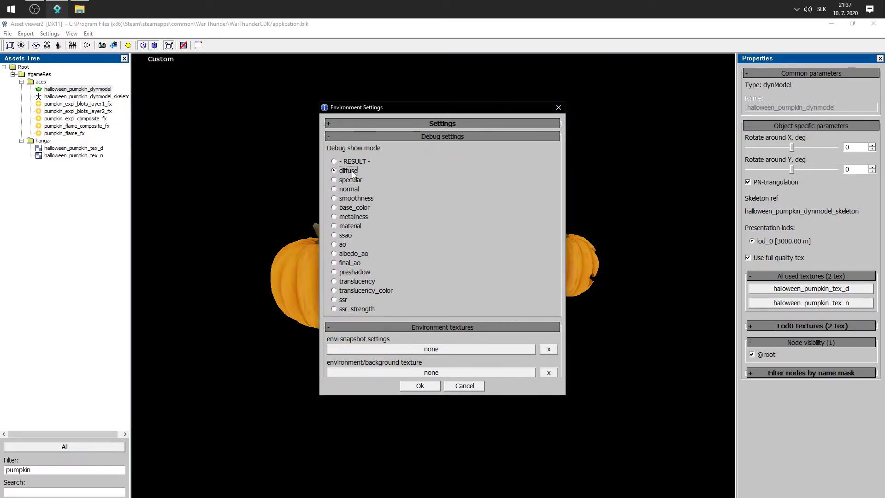
click(355, 199)
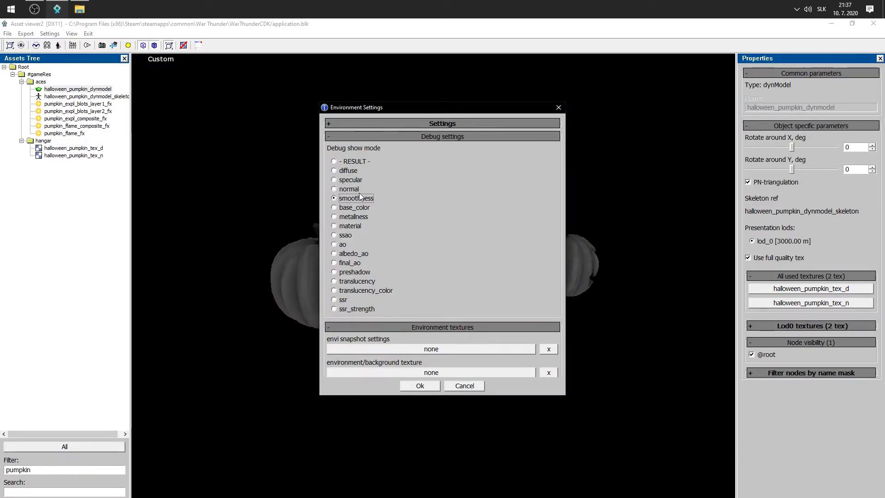
click(352, 161)
click(558, 107)
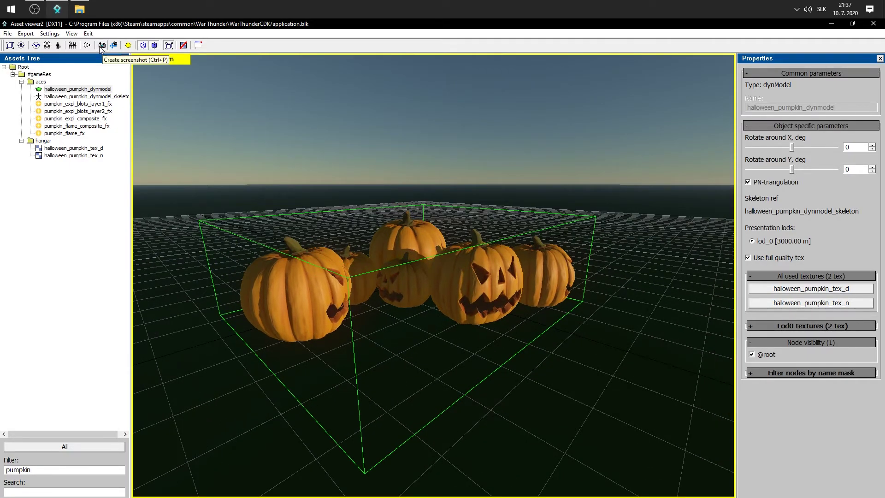
Step: Shift the view and fly the free camera briefly around the pumpkins
scroll(541, 268, down, 1)
middle_drag(542, 267, 438, 232)
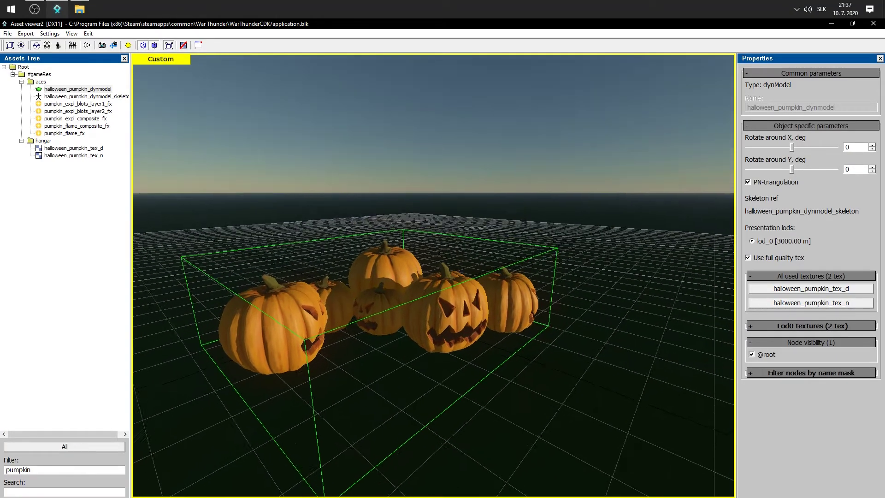
key(s)
key(w)
key(space)
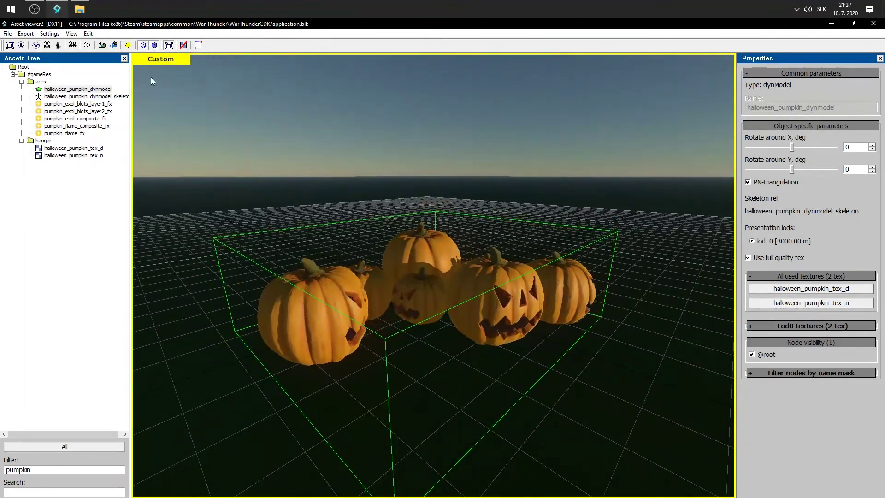
Step: Review the environment textures, sky/weather and rendering options in the environment settings
click(71, 34)
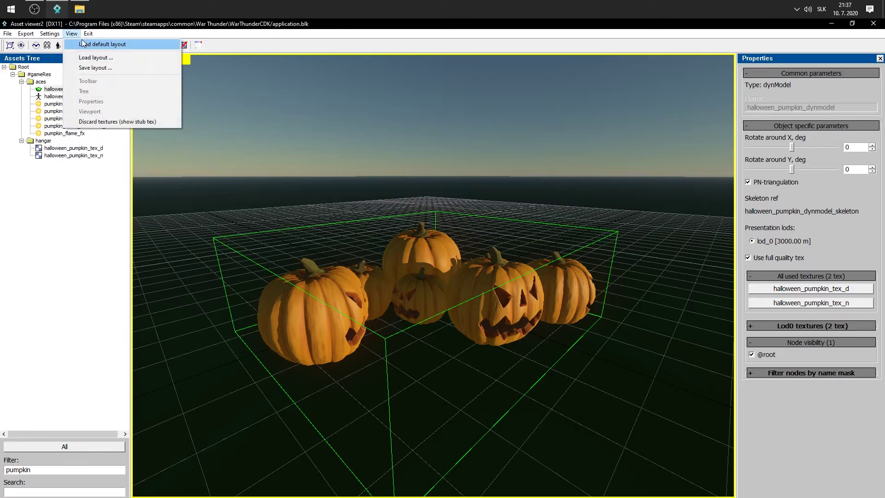
mouse_move(49, 33)
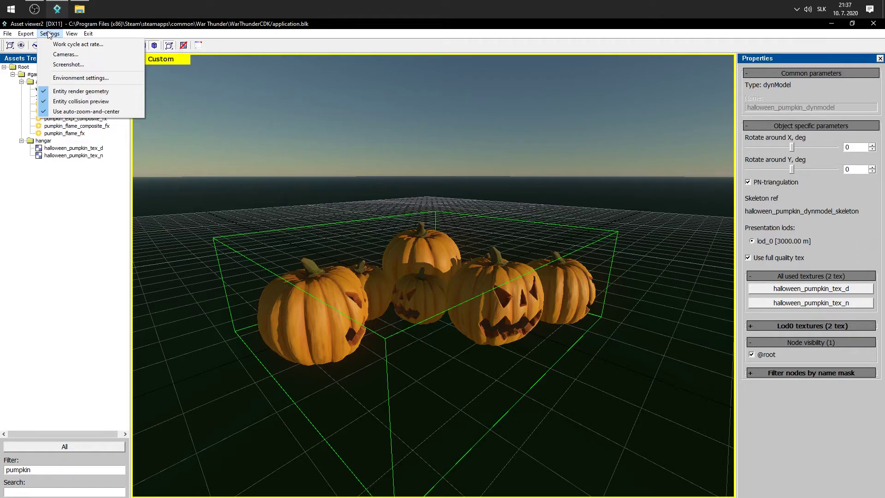
click(80, 78)
click(447, 134)
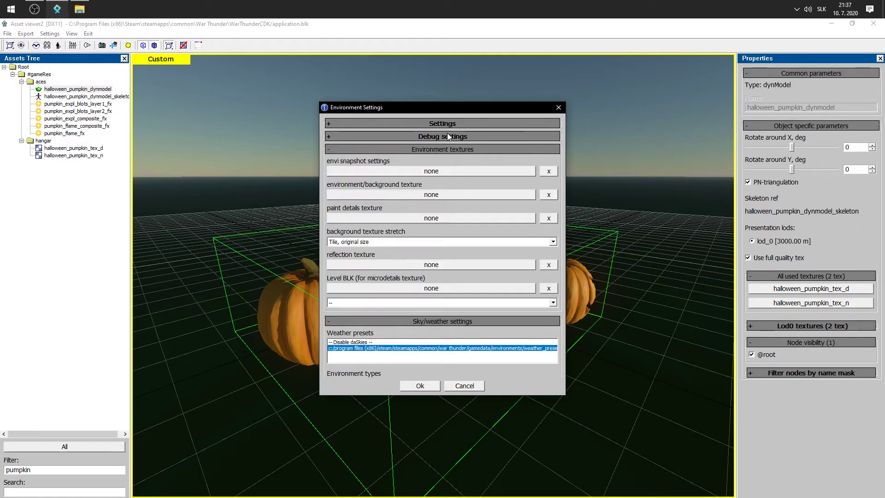
scroll(434, 226, down, 6)
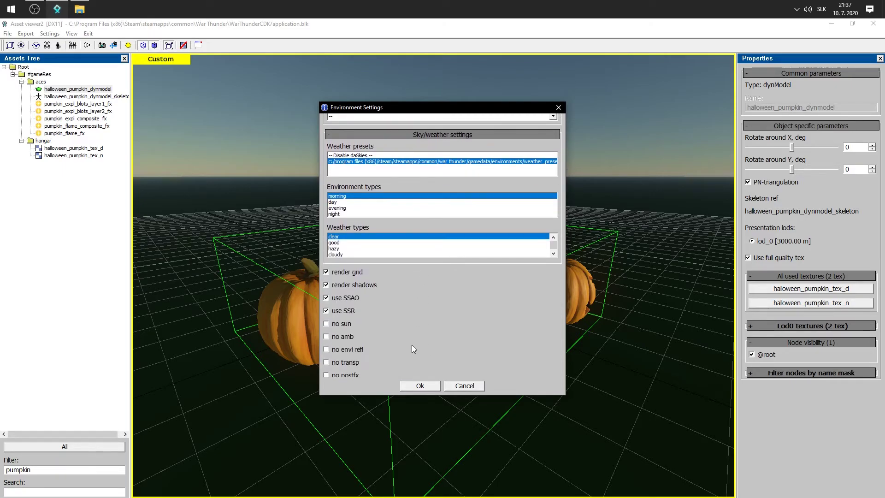
scroll(411, 345, down, 4)
Step: Assign oil_rig_base_1 from assets/entities/africa/africa_oil_rig as the envi entity and accept the environment settings
click(429, 333)
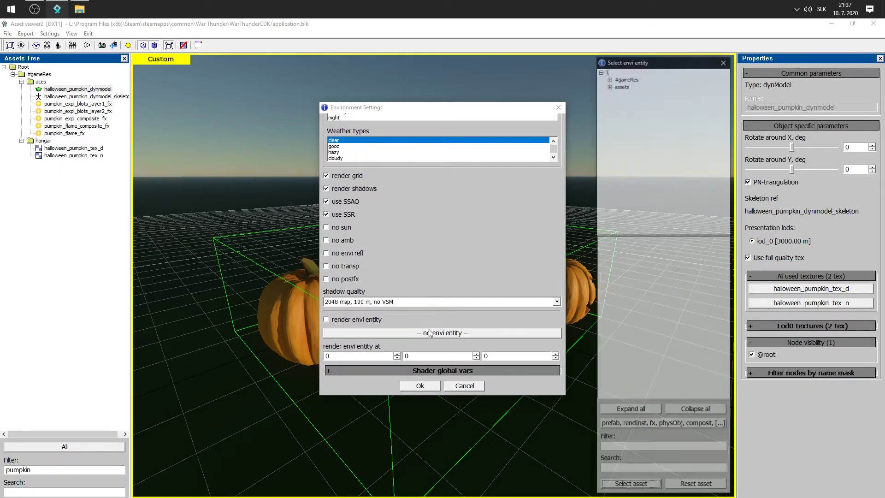
click(610, 84)
click(618, 91)
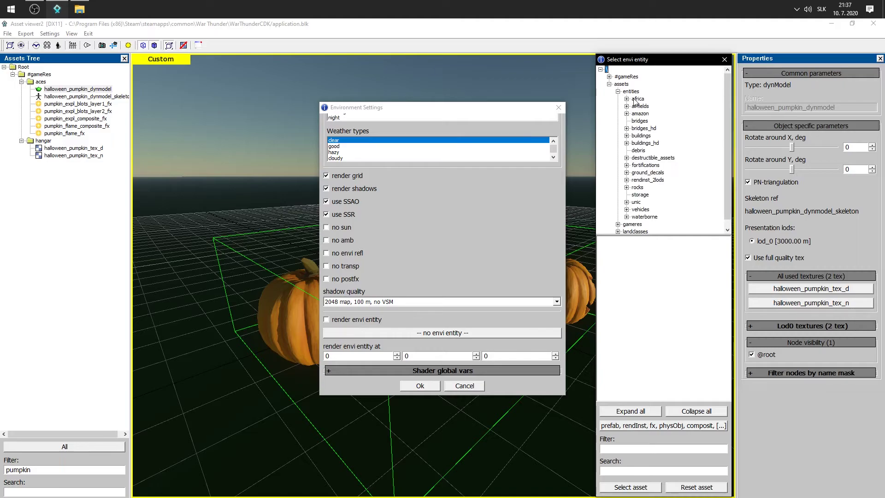
double_click(636, 98)
click(654, 106)
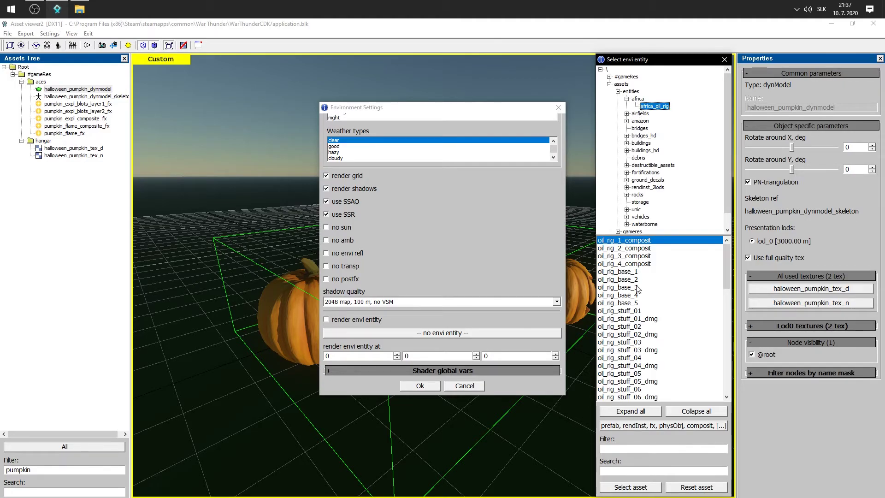
double_click(627, 272)
click(417, 386)
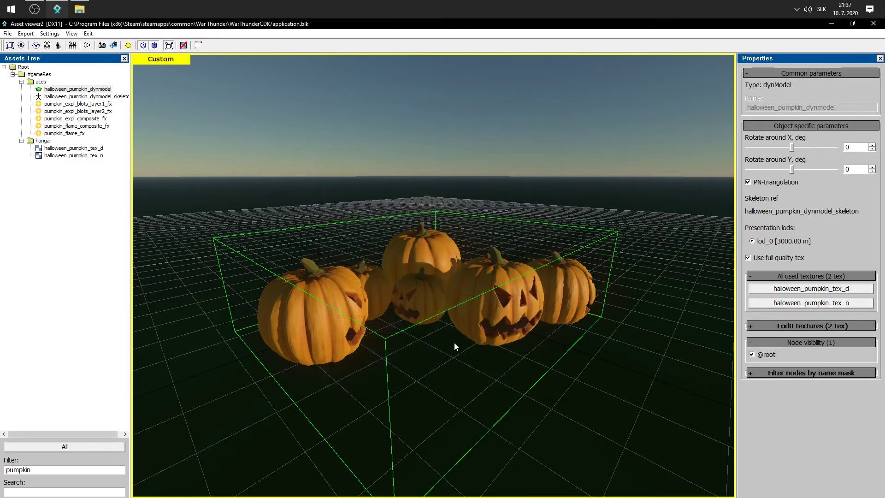
Step: Fly the free camera over and around the pumpkins to inspect the scene with the accepted environment settings
key(space)
key(w)
key(w)
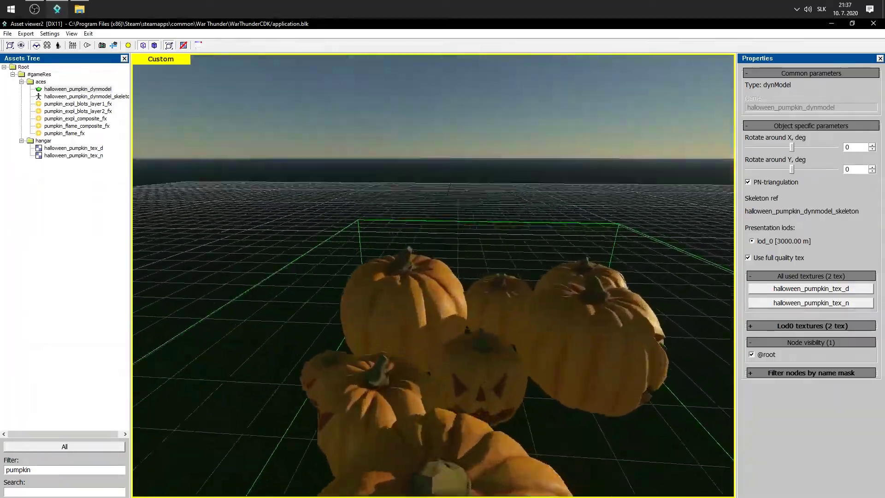
key(s)
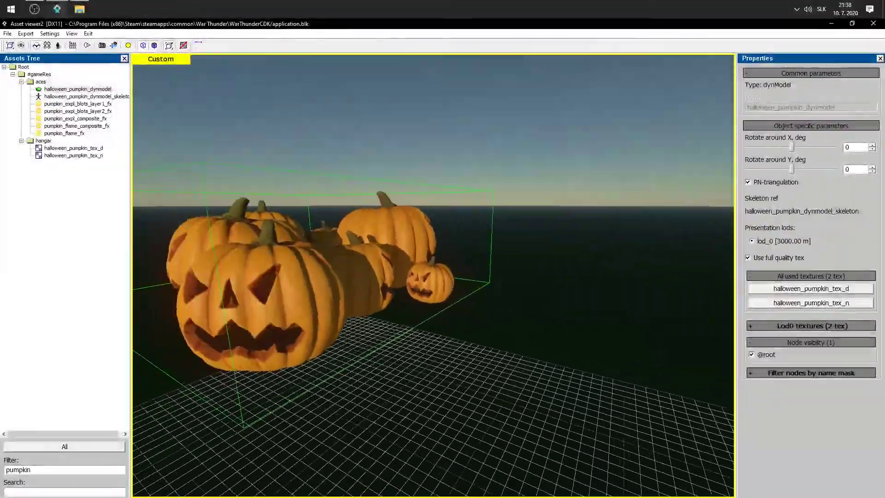
key(w)
key(s)
key(space)
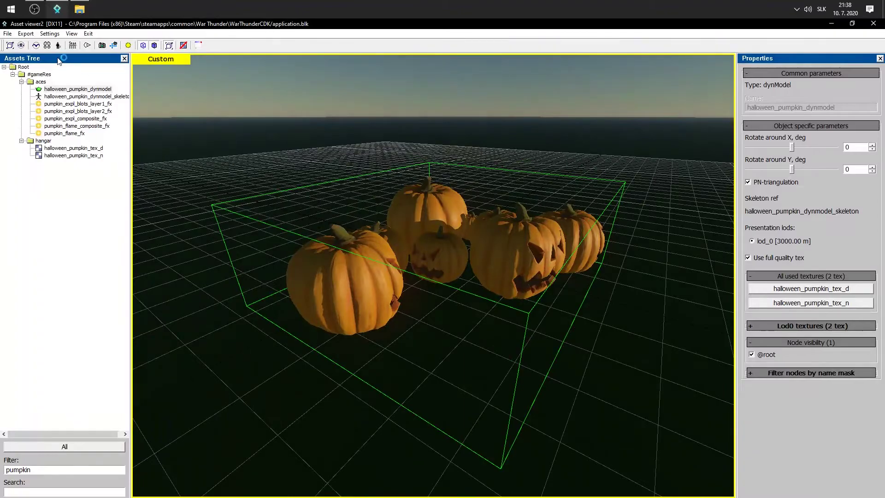
click(67, 34)
mouse_move(24, 34)
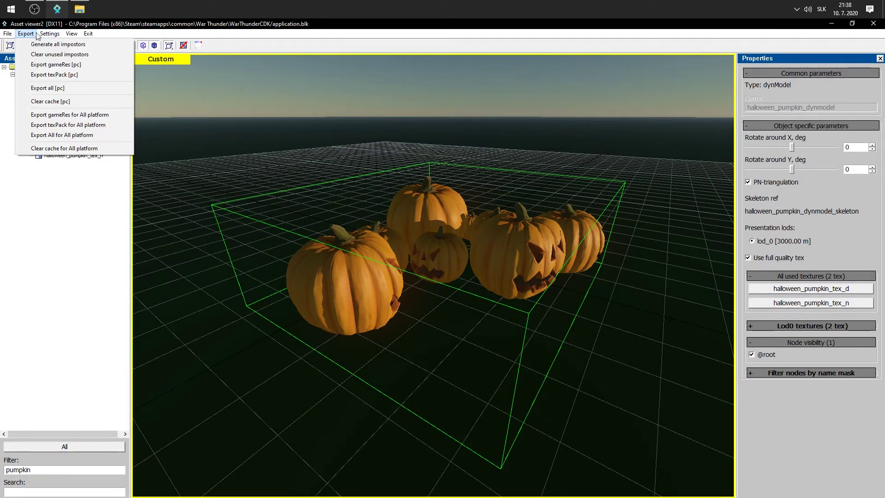
click(251, 32)
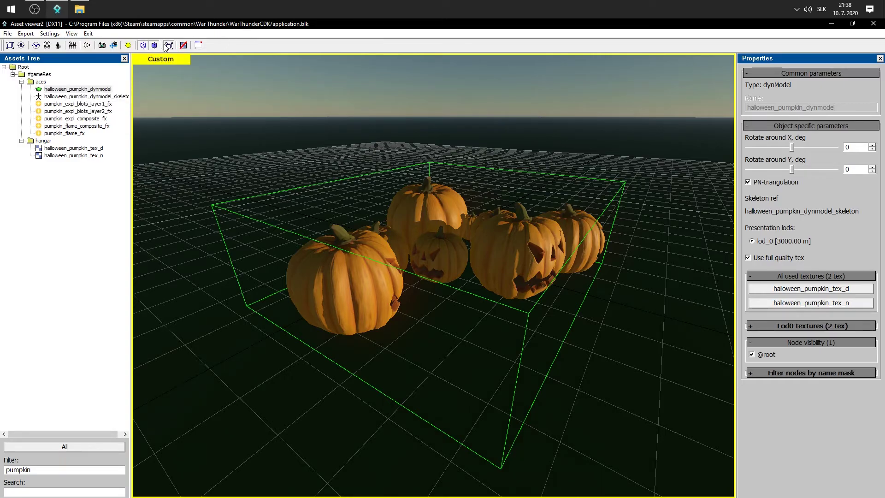
Step: Create a cube screenshot and check the av_cube001 TARGA file in the WarThunderCDK folder in File Explorer
click(115, 49)
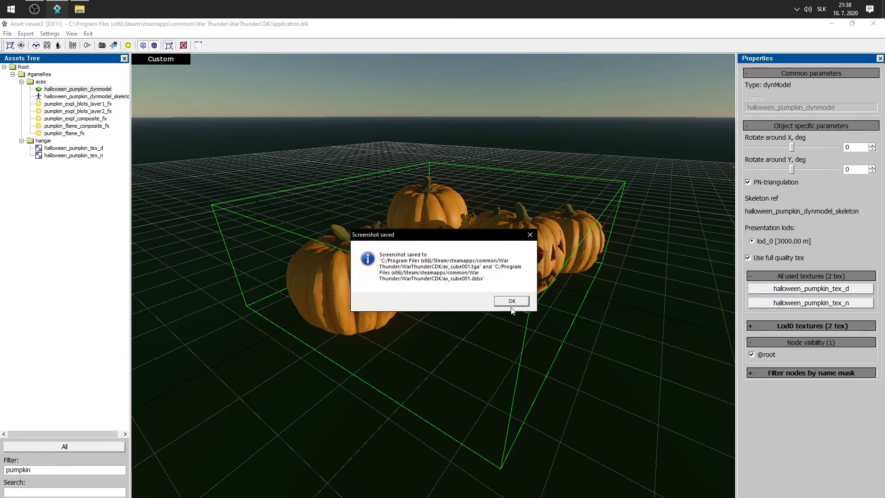
click(512, 301)
click(79, 10)
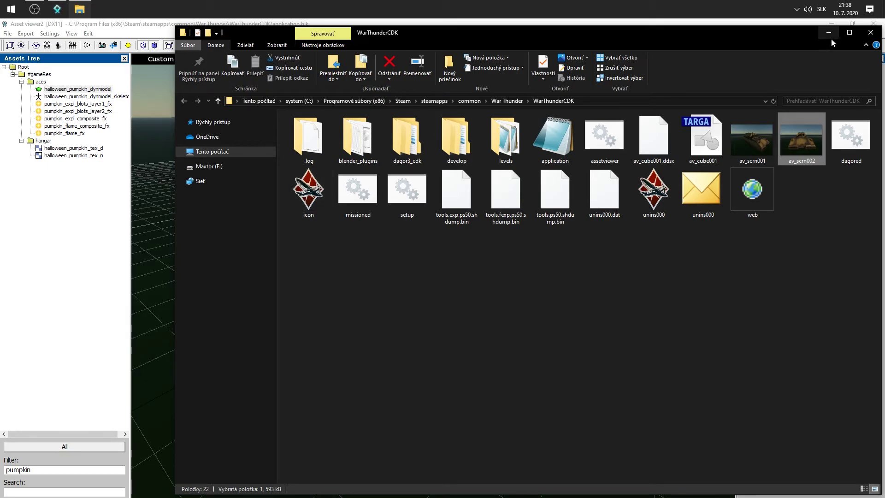
click(698, 137)
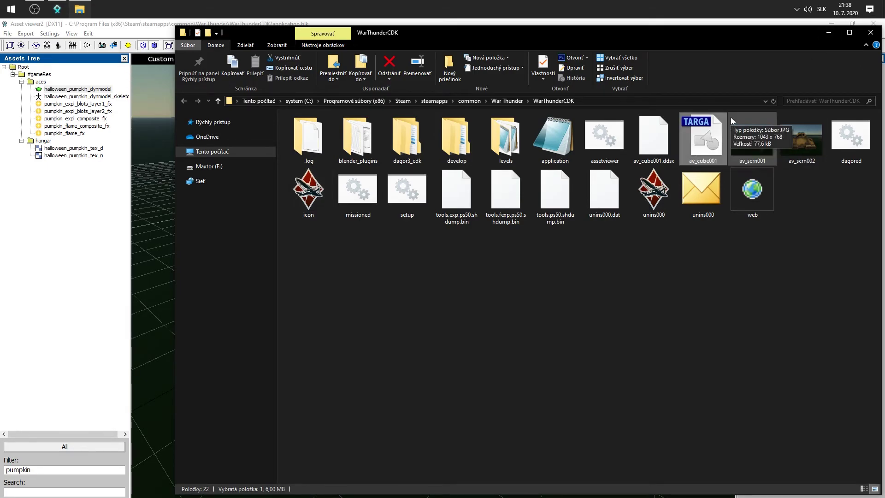
click(833, 32)
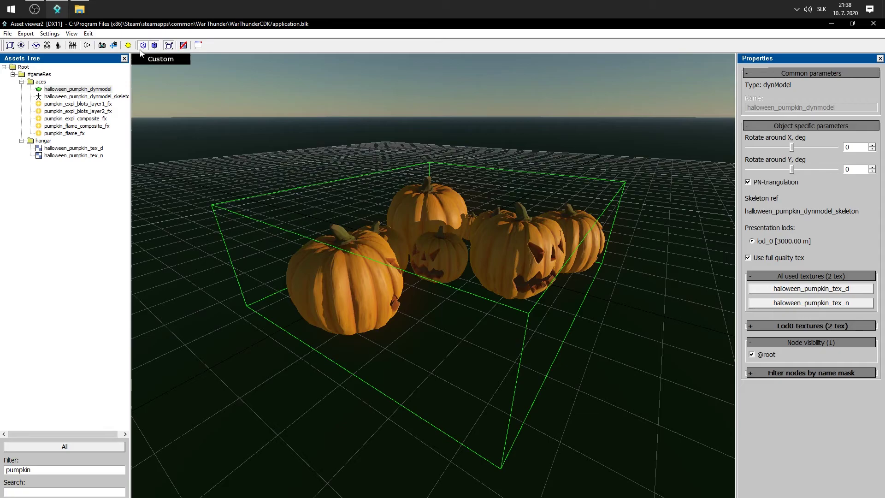
click(73, 33)
mouse_move(25, 33)
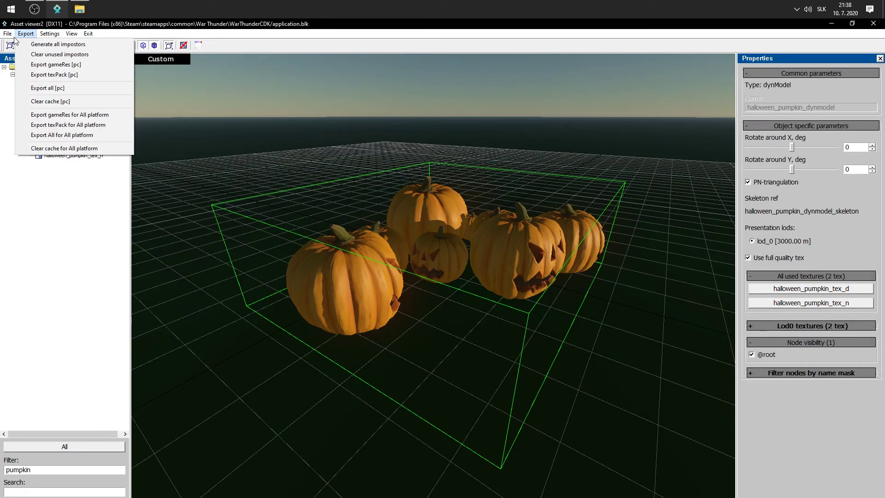
mouse_move(71, 35)
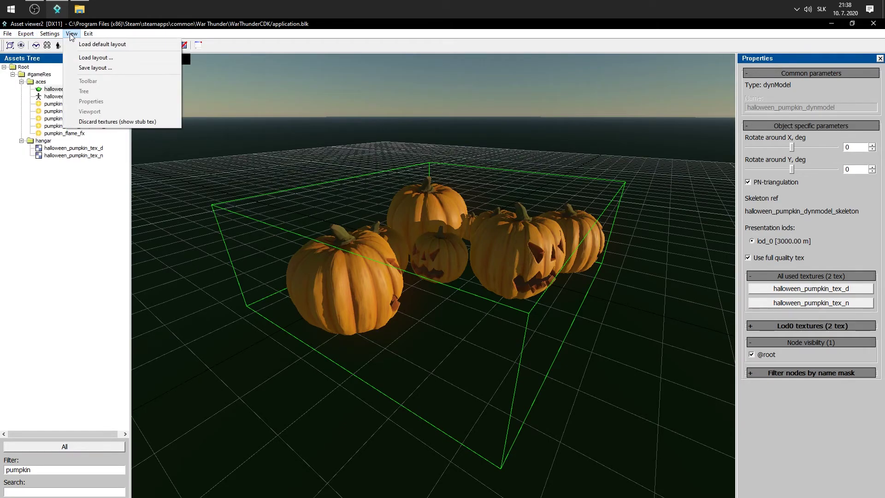
click(152, 33)
alt+middle_drag(431, 323, 419, 281)
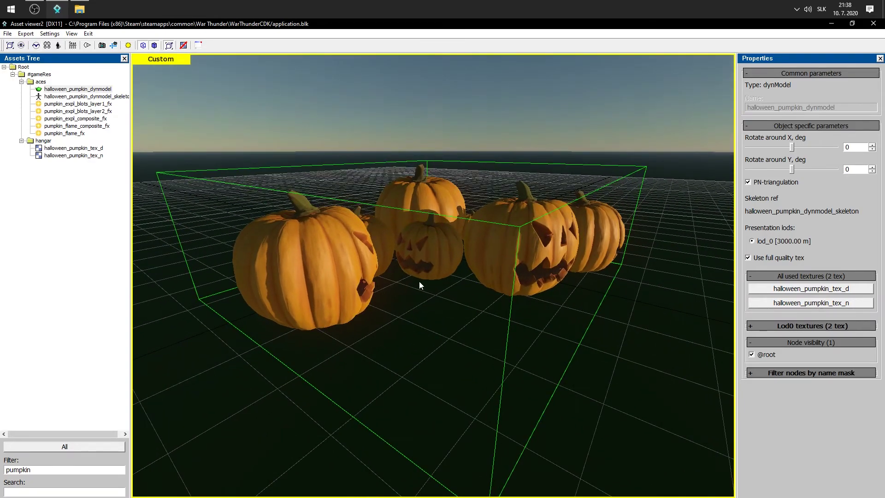
Step: Collapse the hangar folder and reopen halloween_pumpkin_dynmodel from the aces folder
click(21, 82)
click(21, 89)
click(22, 81)
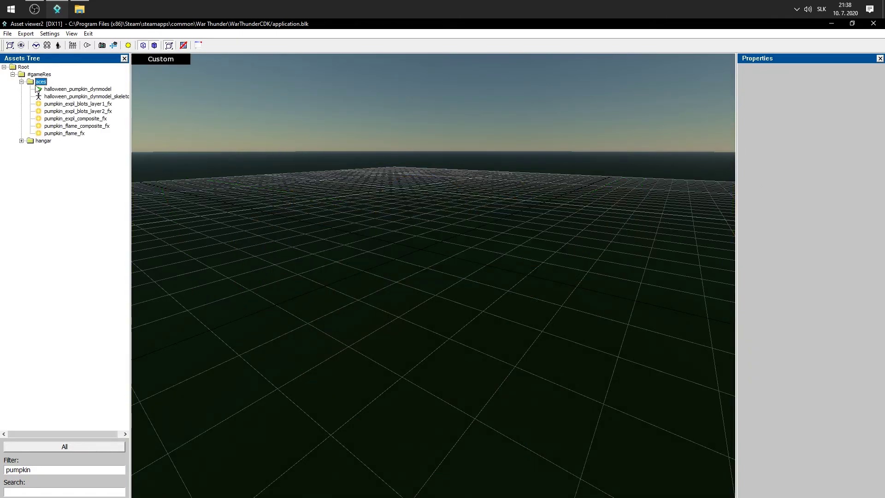
click(49, 90)
Step: Look at the copy options for the aces folder, dismiss them, and clear the pumpkin filter from the assets tree
right_click(39, 82)
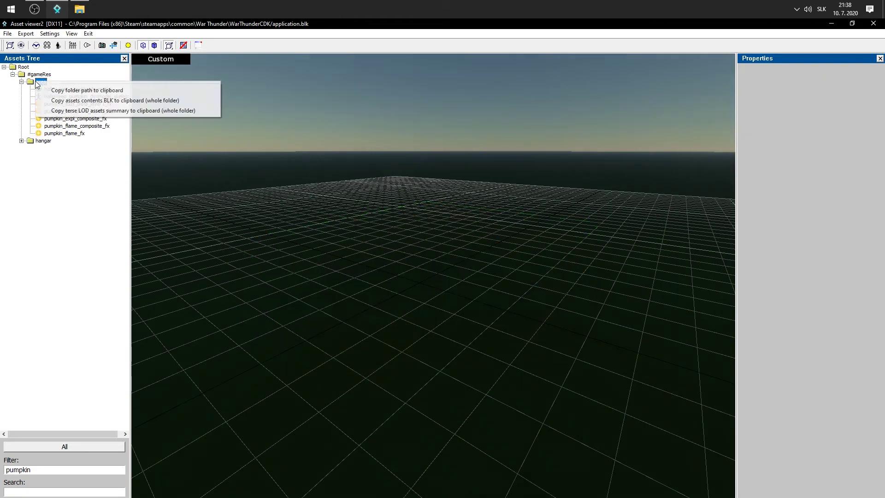
click(22, 116)
drag(72, 469, 2, 469)
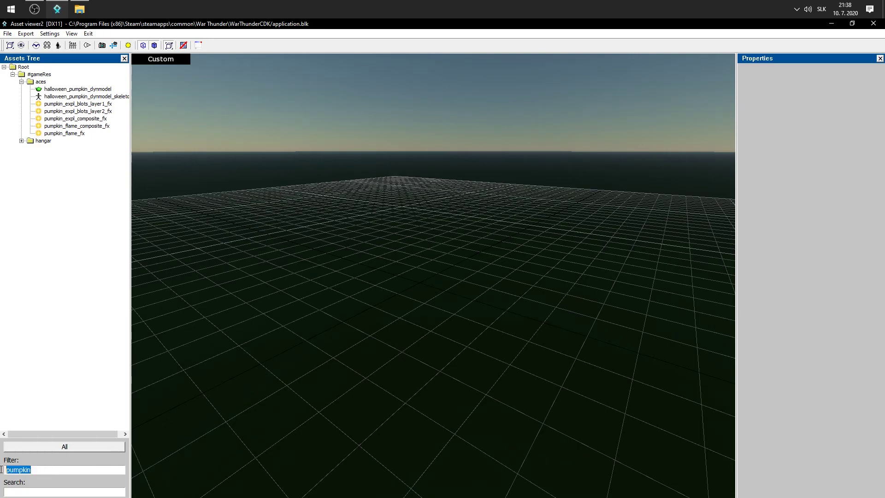
key(BackSpace)
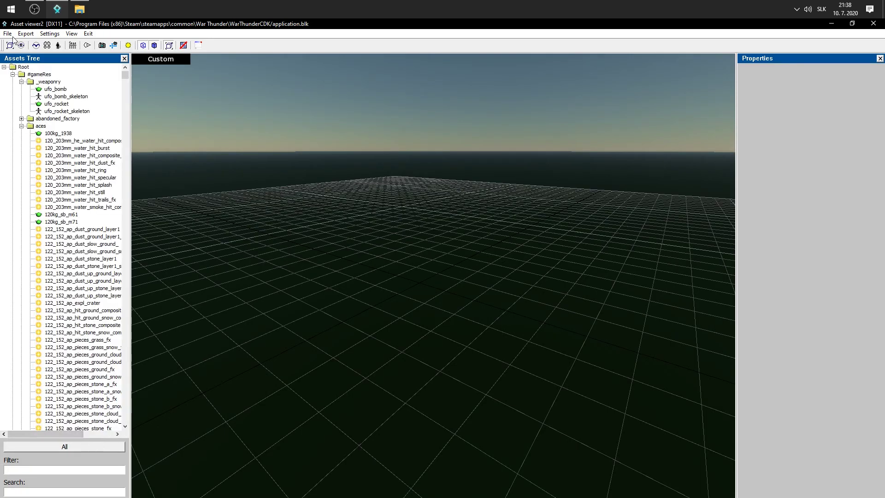
Step: Collapse the _weaponry, aces and anim_pack folders, and the parent #gameRes folder
click(22, 82)
click(21, 97)
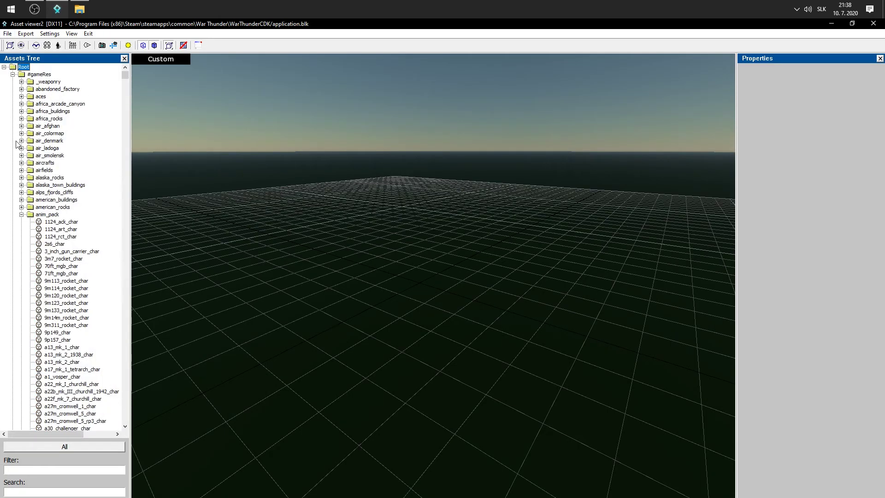
click(21, 215)
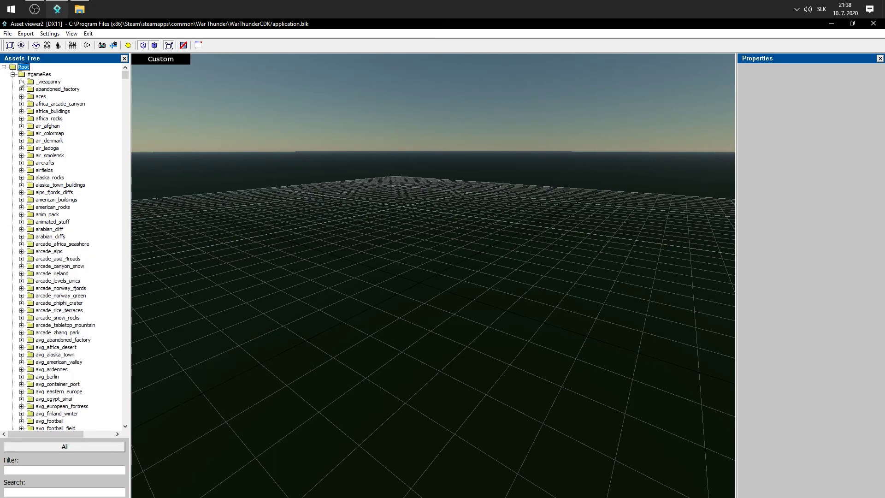
click(13, 75)
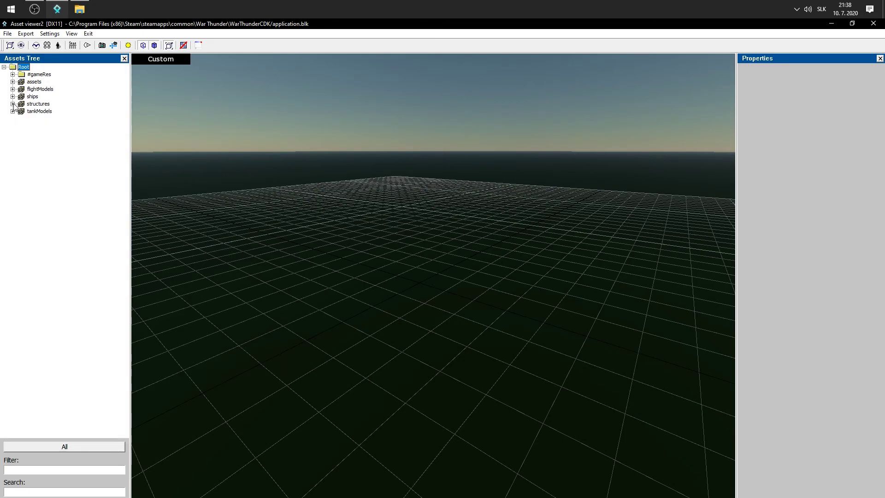
Step: Expand the structures folder and preview the inha2_char and skybox_unblack_char assets
click(13, 103)
click(44, 111)
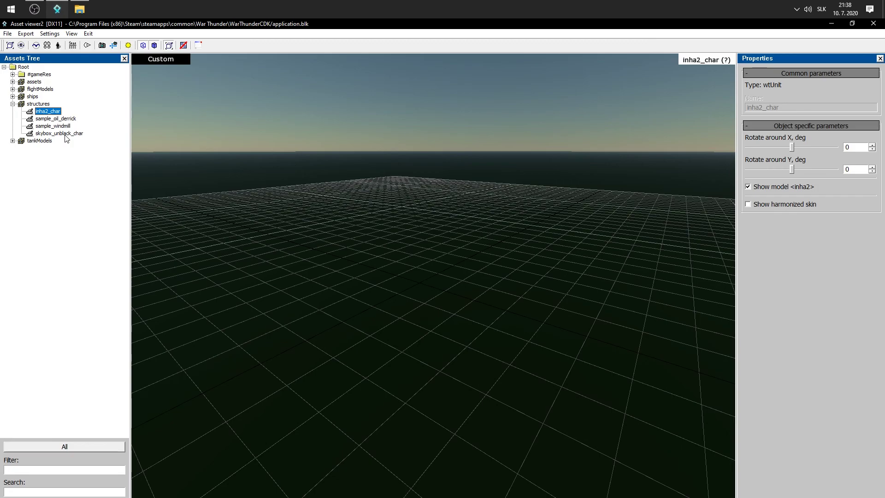
click(65, 134)
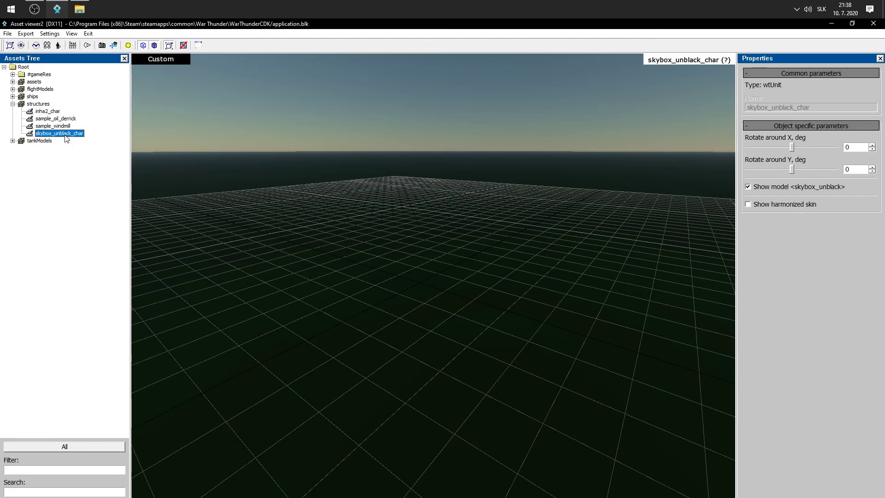
Step: Load sample_m60a1 from the tankModels folder and inspect the tank from its front
click(503, 231)
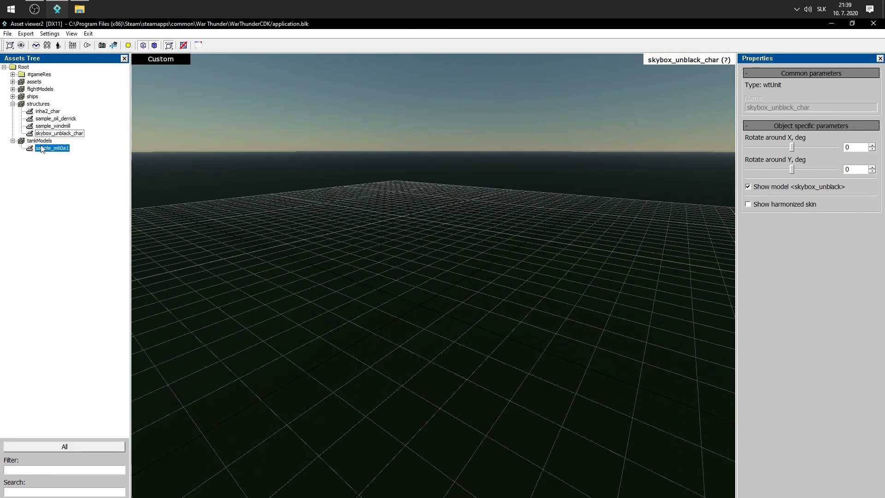
click(409, 214)
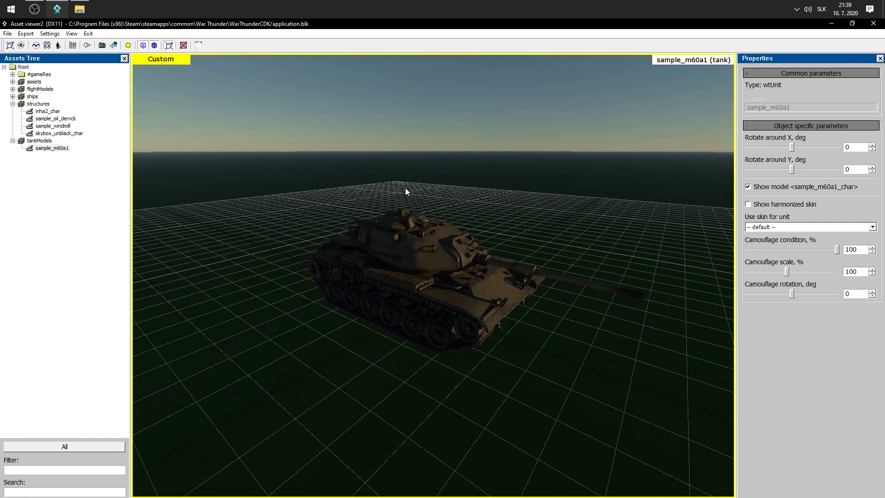
middle_drag(405, 187, 438, 208)
key(space)
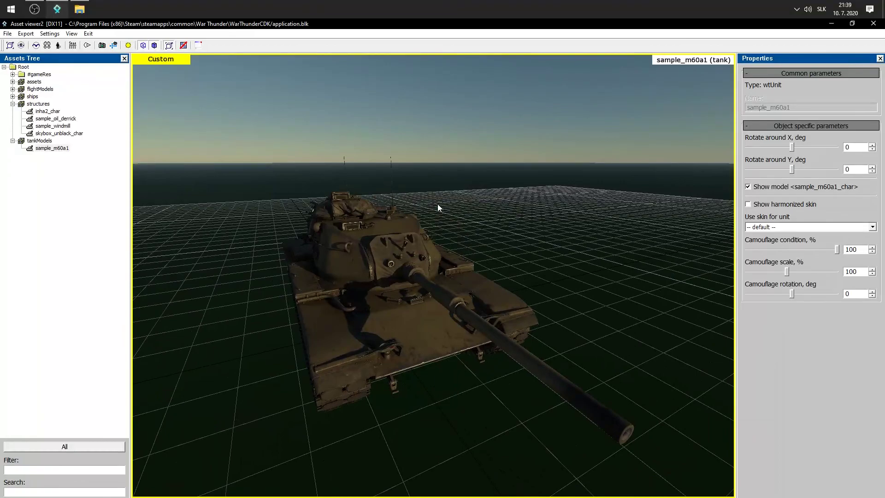